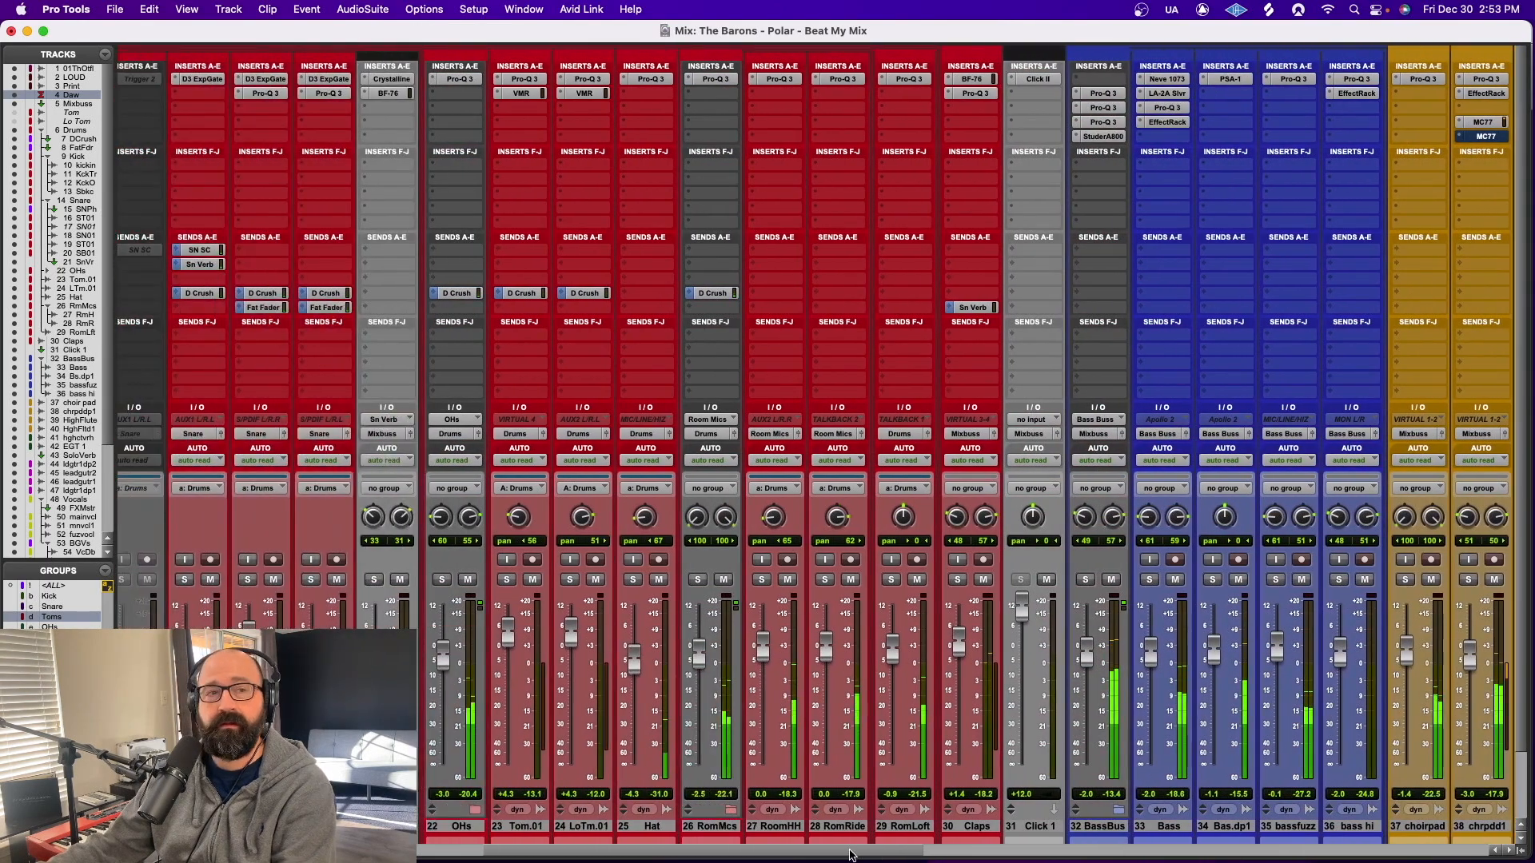
Stop playback in the Edit window and return to the Mix window
mouse_move(508, 861)
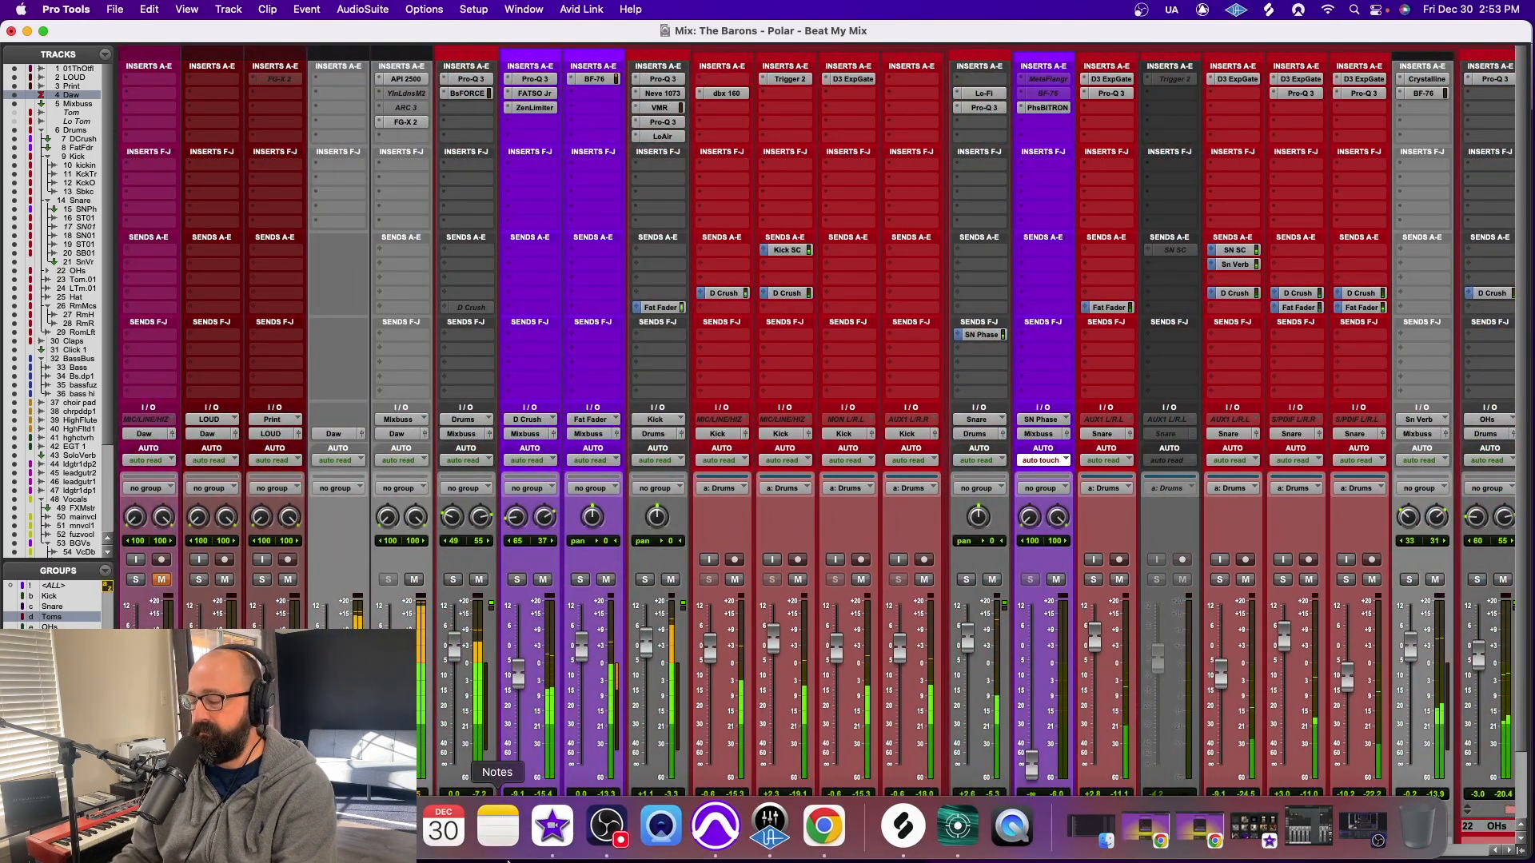
key("super+equal")
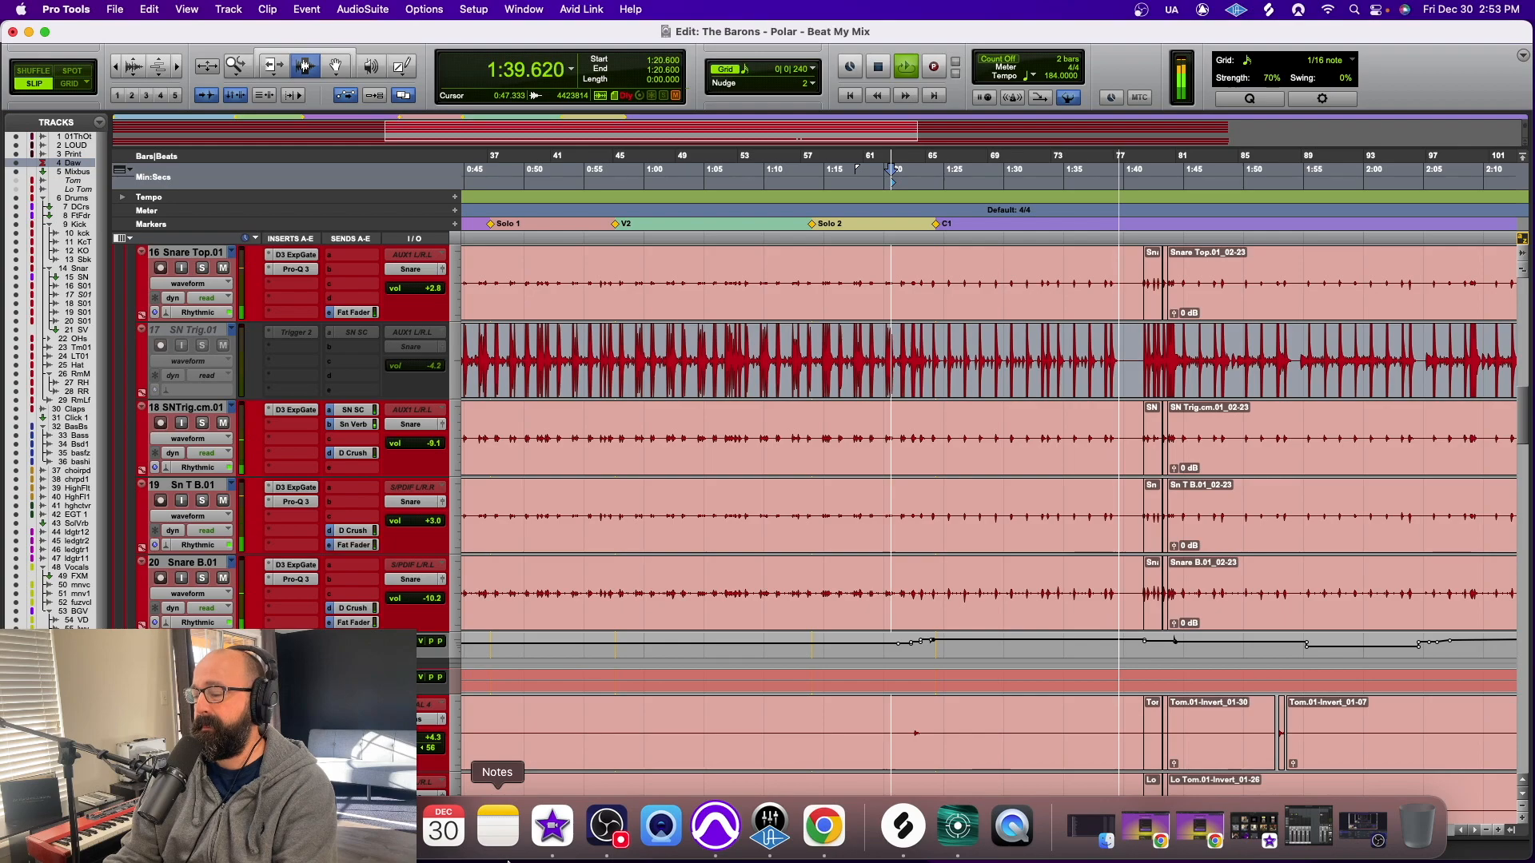
key("space")
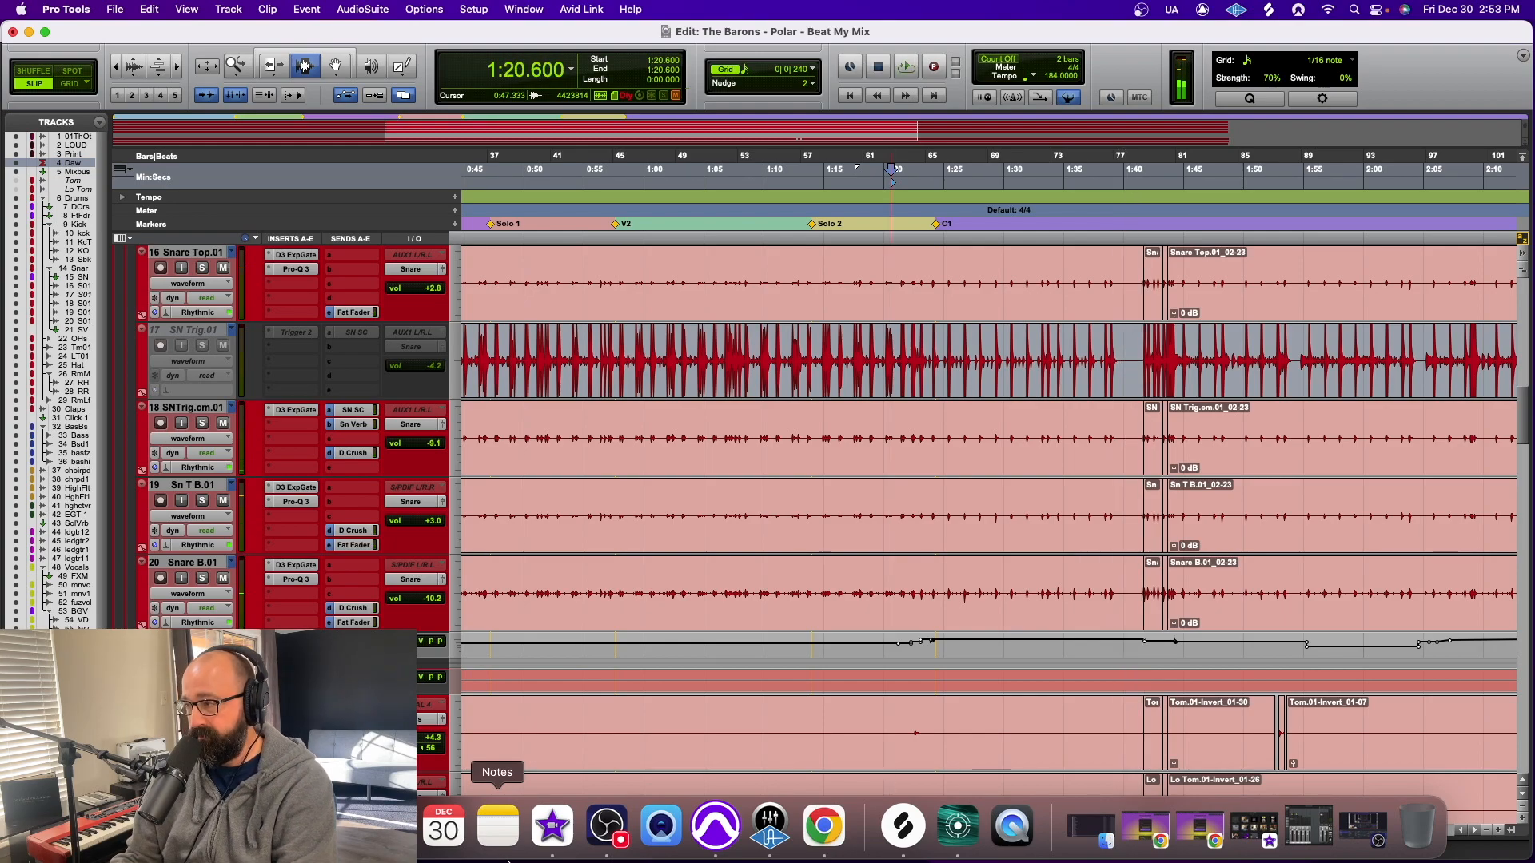
key("super+equal")
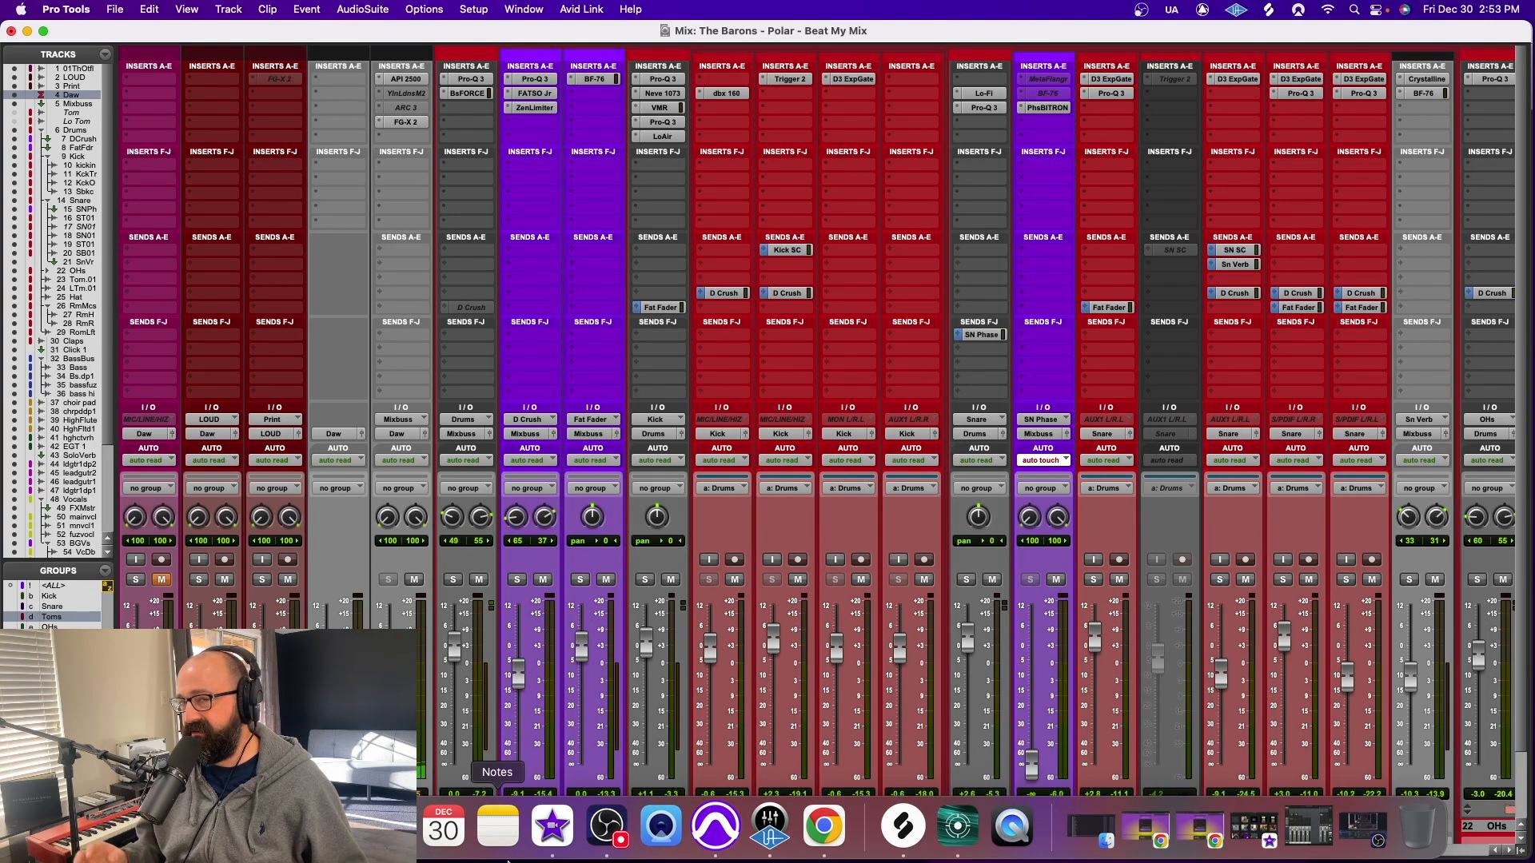
Select every track from the Drums folder through RomLoft and solo them together
scroll(609, 702, "down", 3)
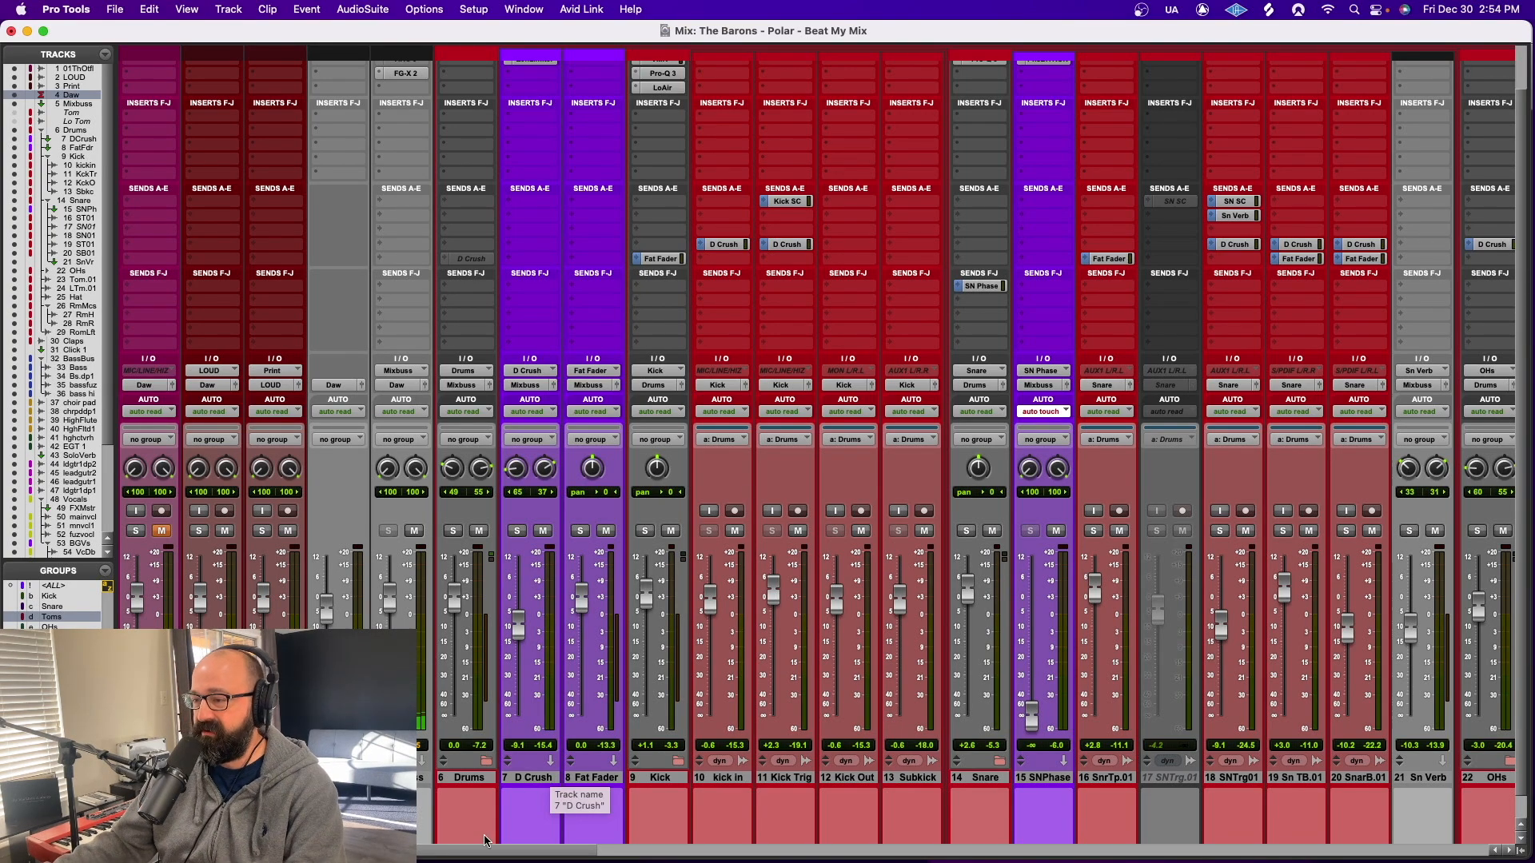
scroll(954, 777, "right", 10)
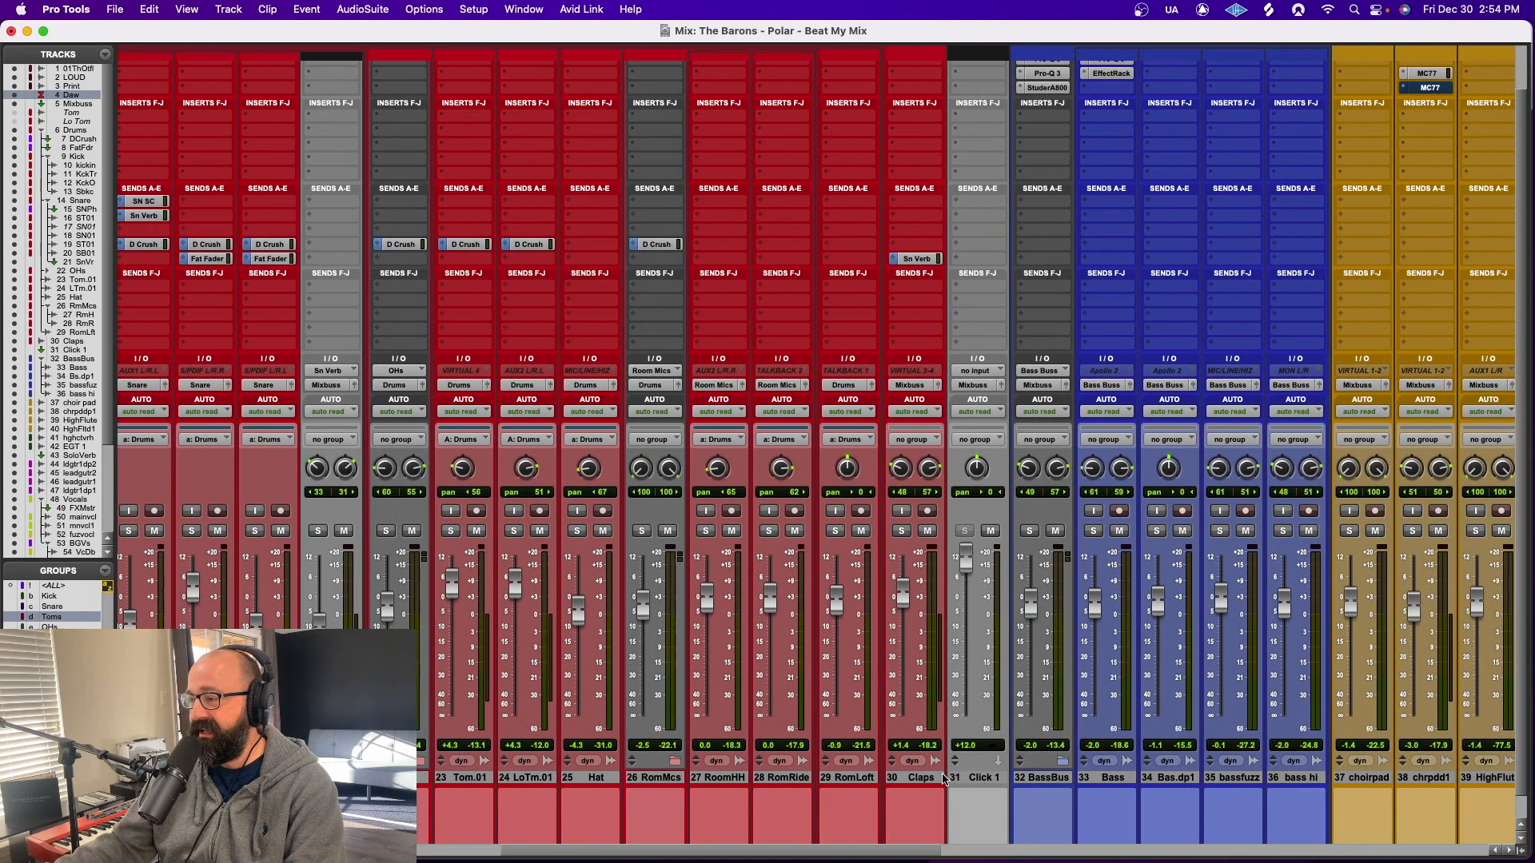
left_click(942, 777)
left_click_drag(920, 850, 541, 861)
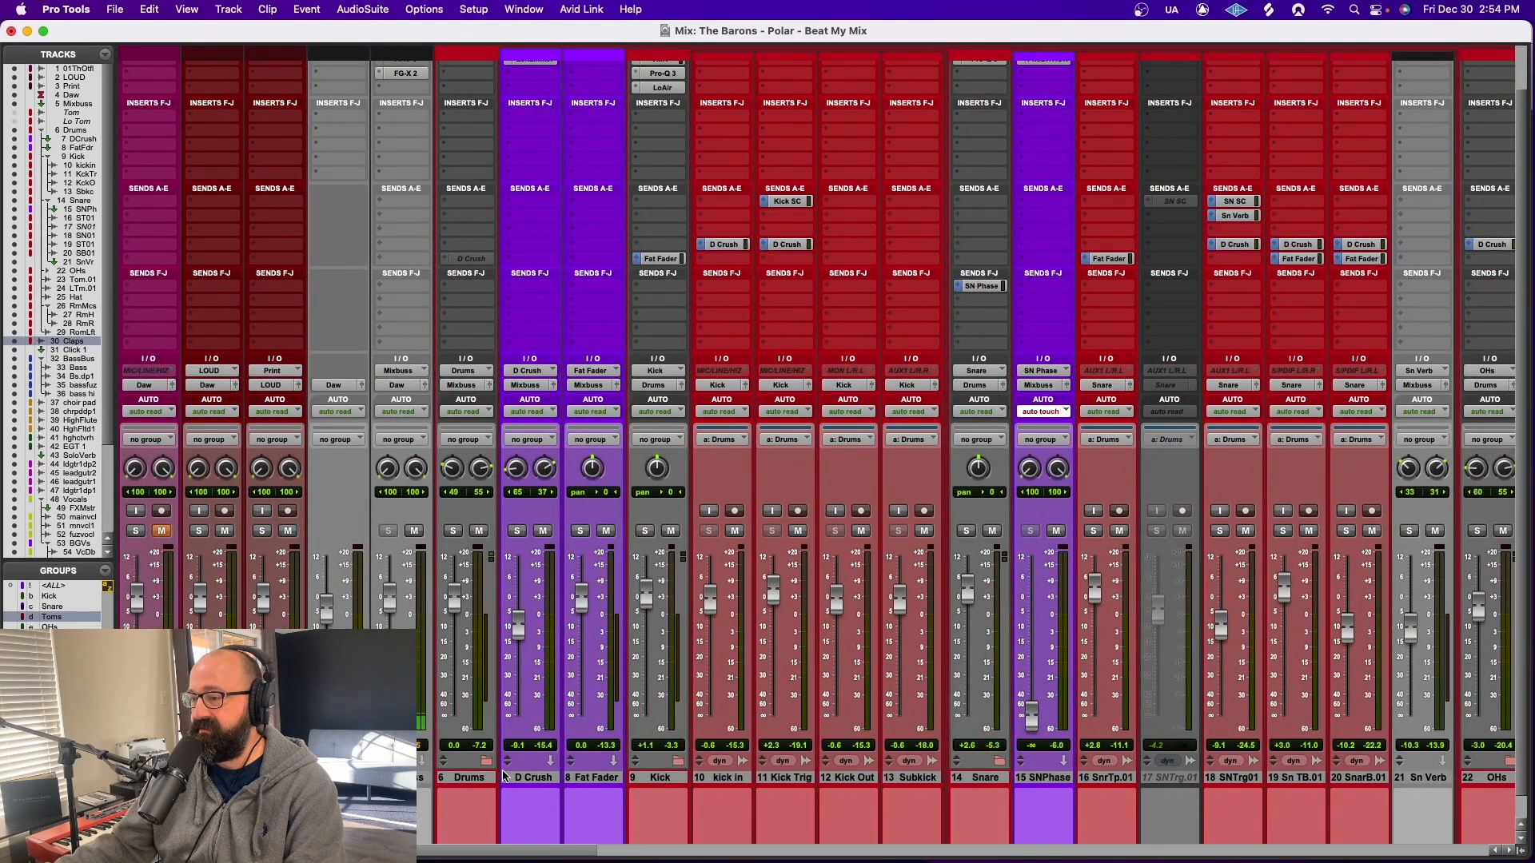
right_click(474, 782)
left_click(475, 785)
left_click_drag(506, 849, 860, 860)
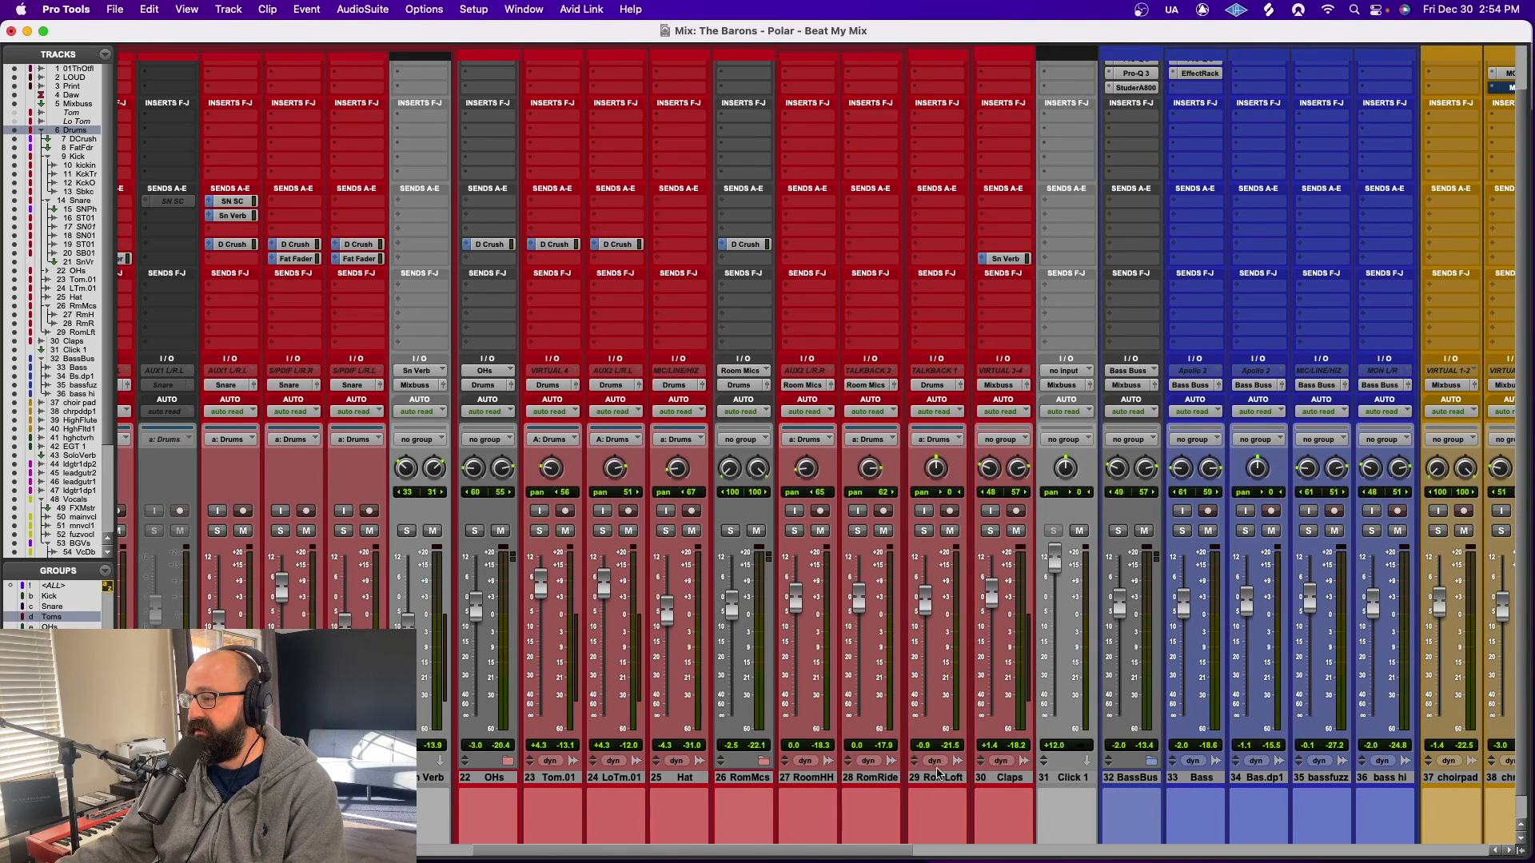
left_click(938, 777, "shift")
left_click(923, 531, "alt+shift")
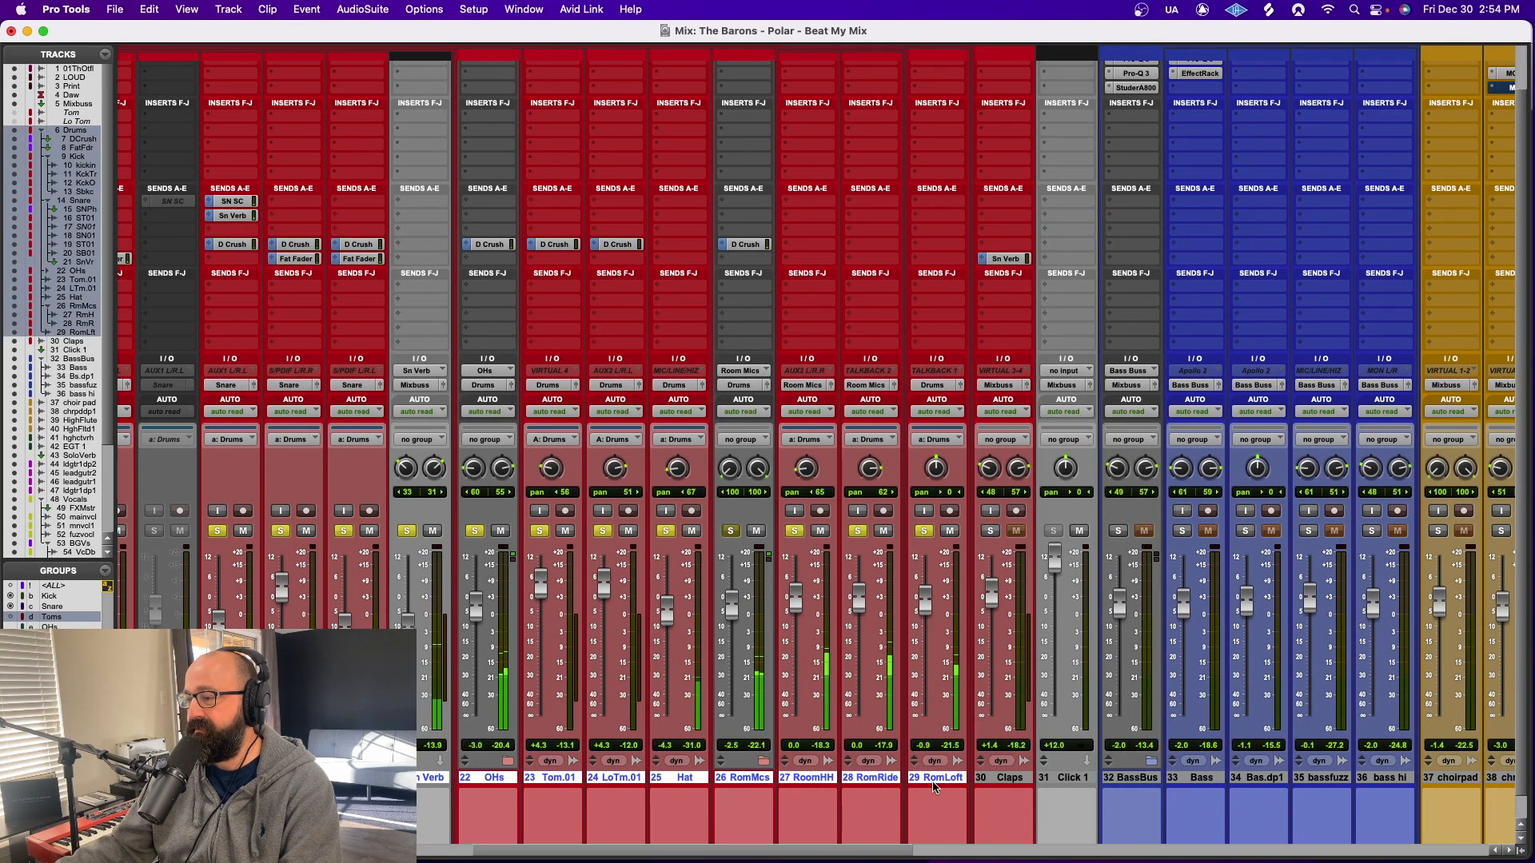
Open the Bus FORCE plug-in on the Drums track and compare the drums with it bypassed and active
left_click_drag(878, 851, 555, 851)
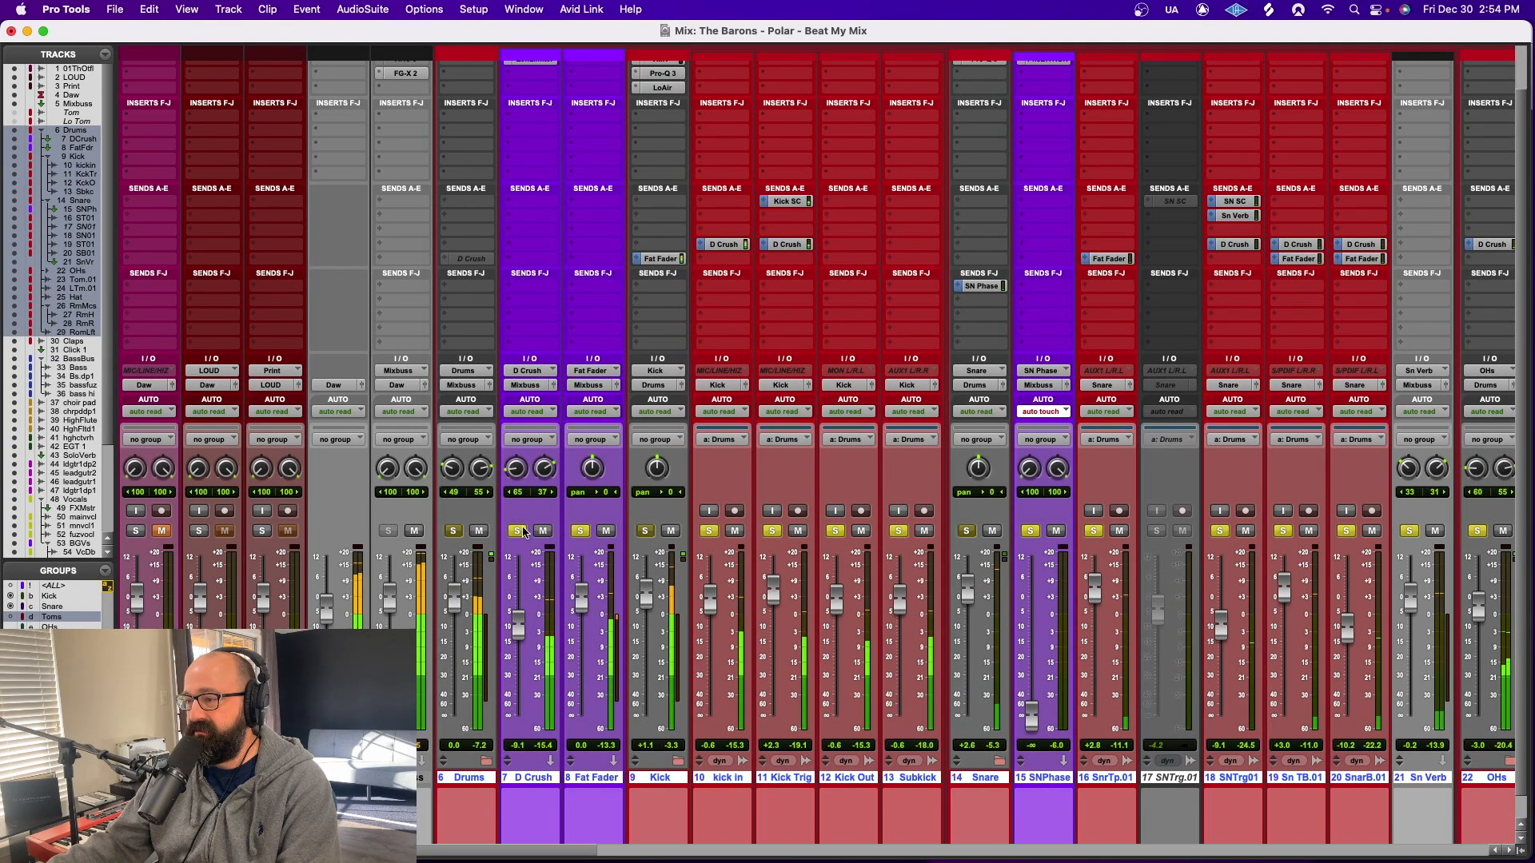
scroll(535, 779, "up", 2)
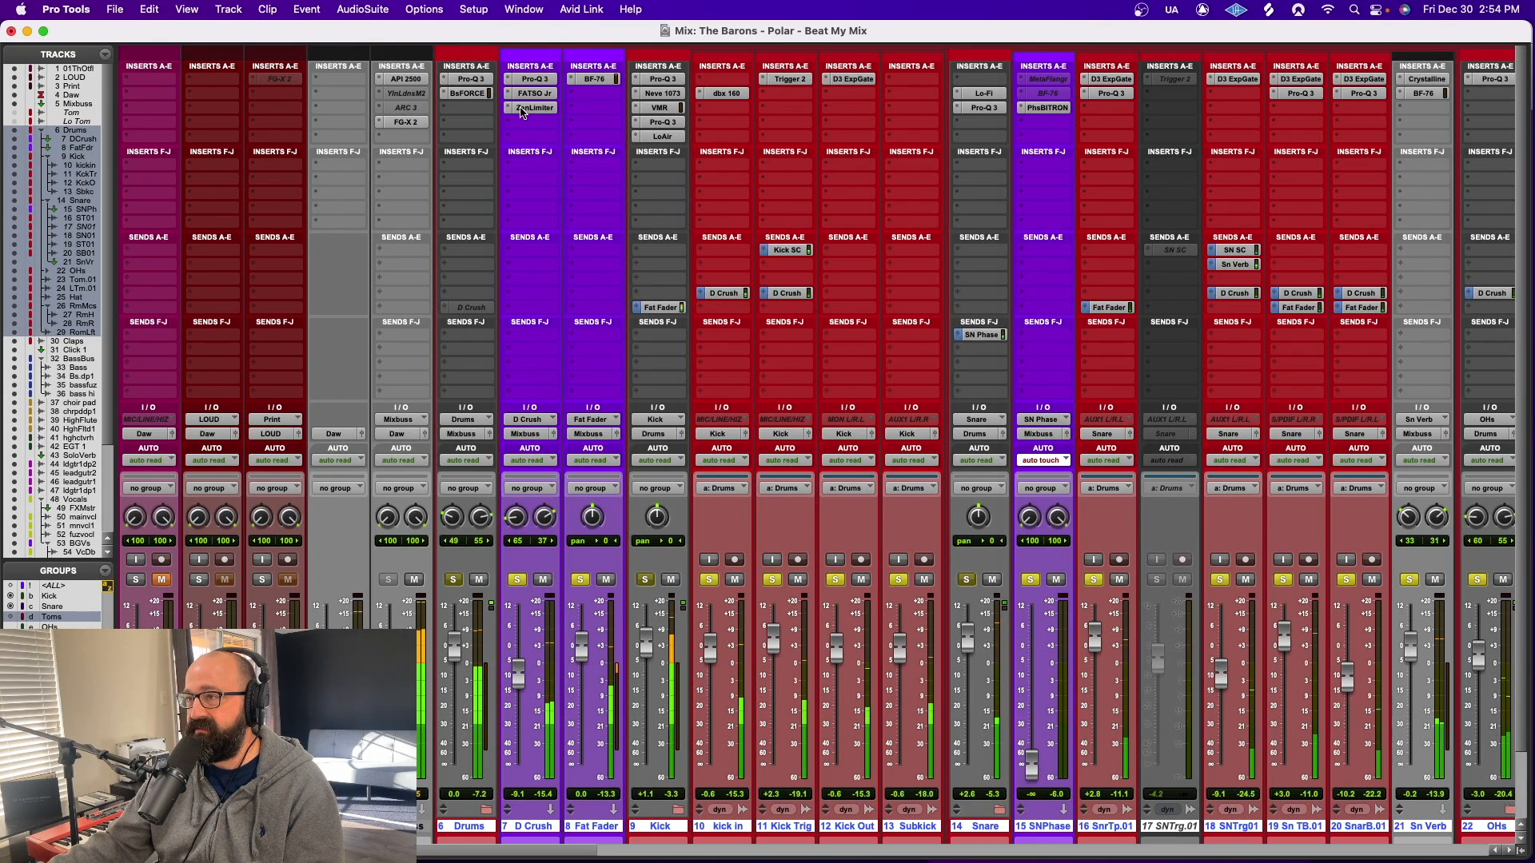
left_click(474, 94)
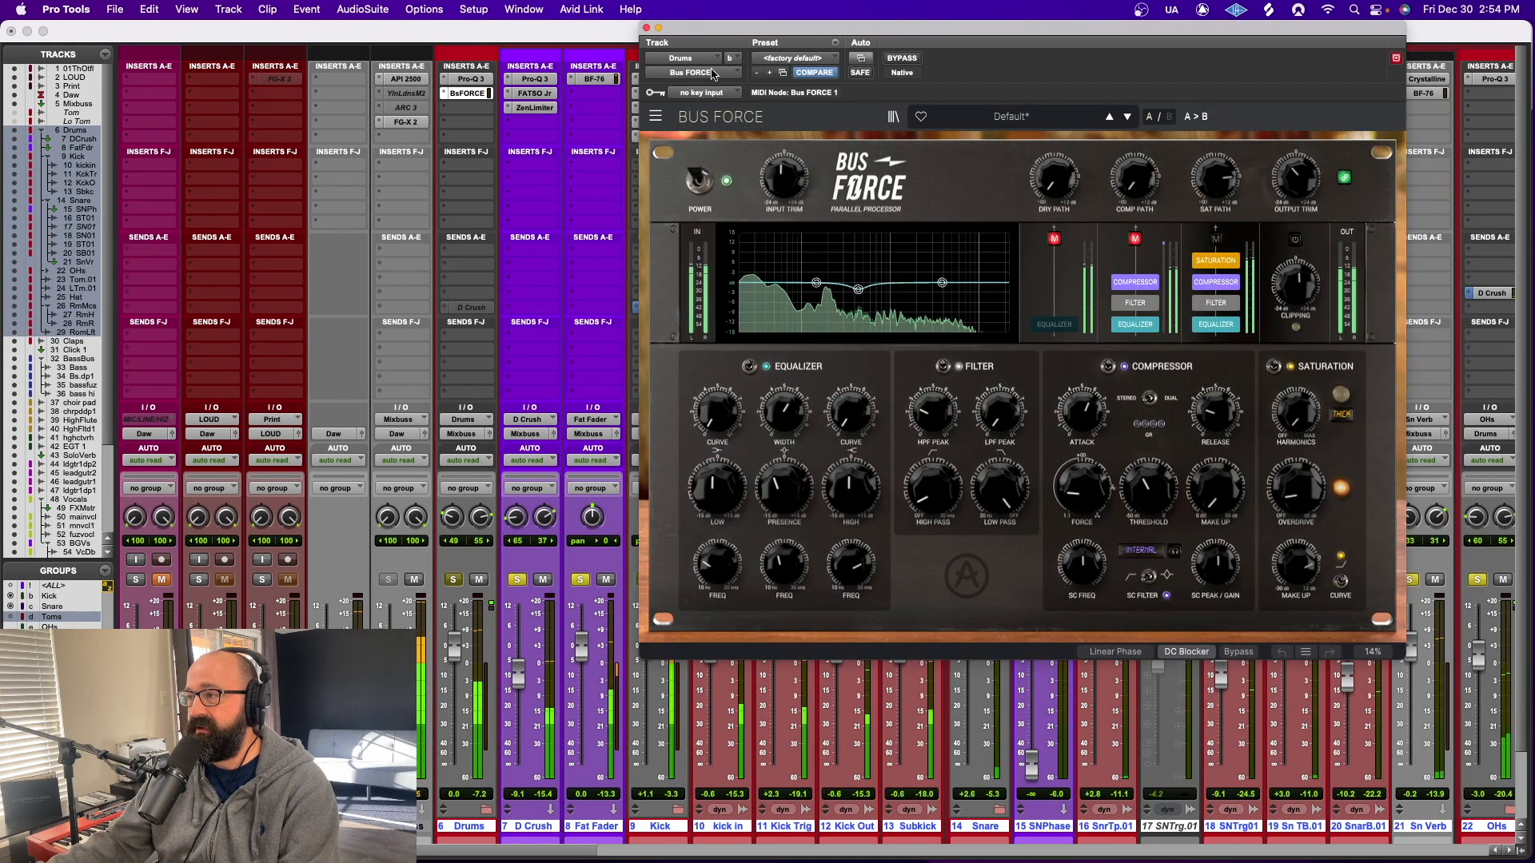
left_click(910, 59)
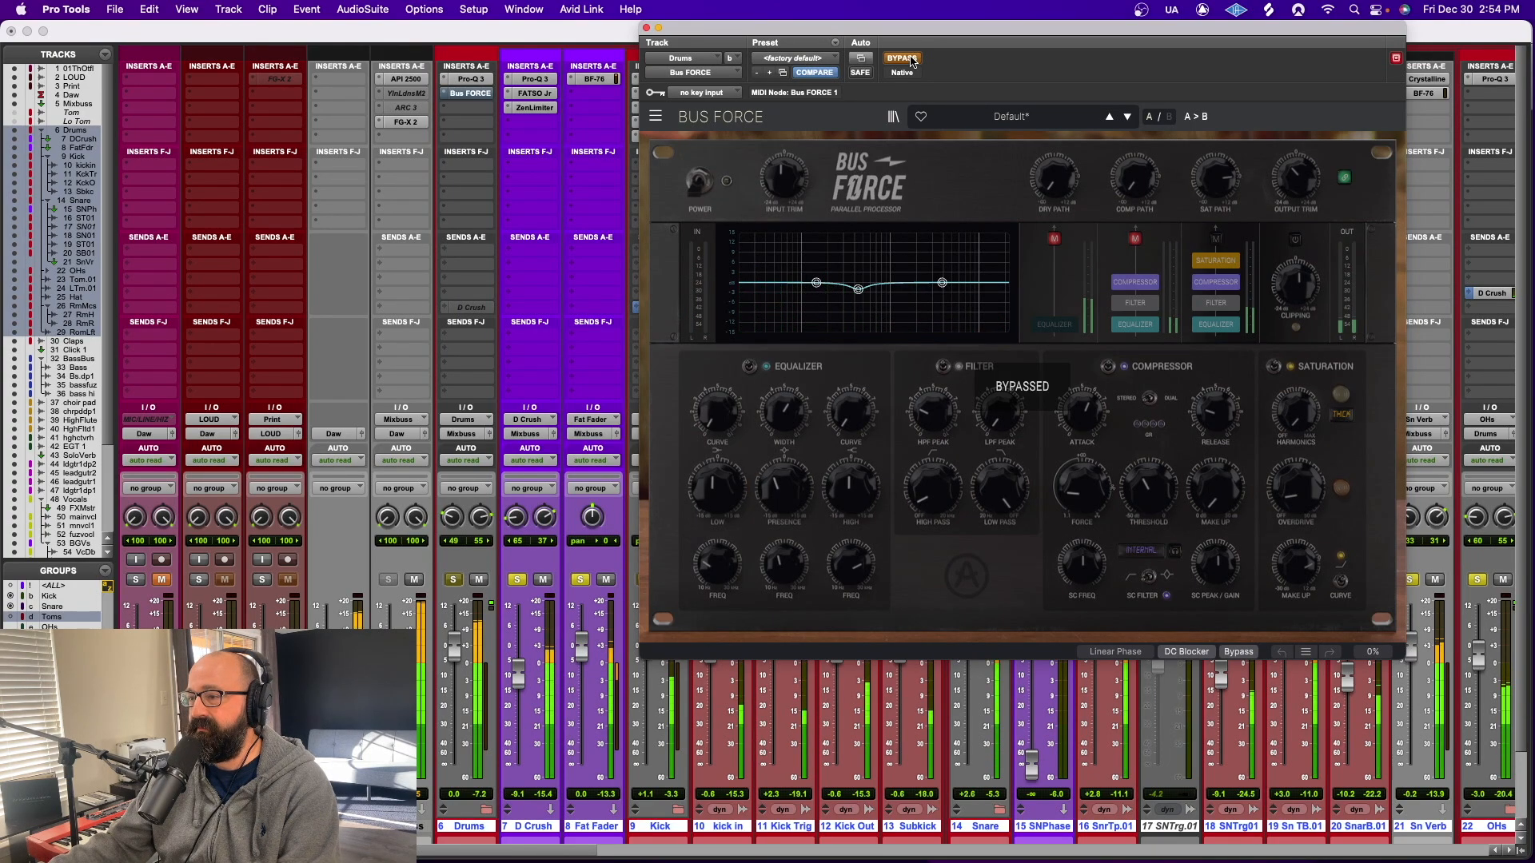
left_click(913, 62)
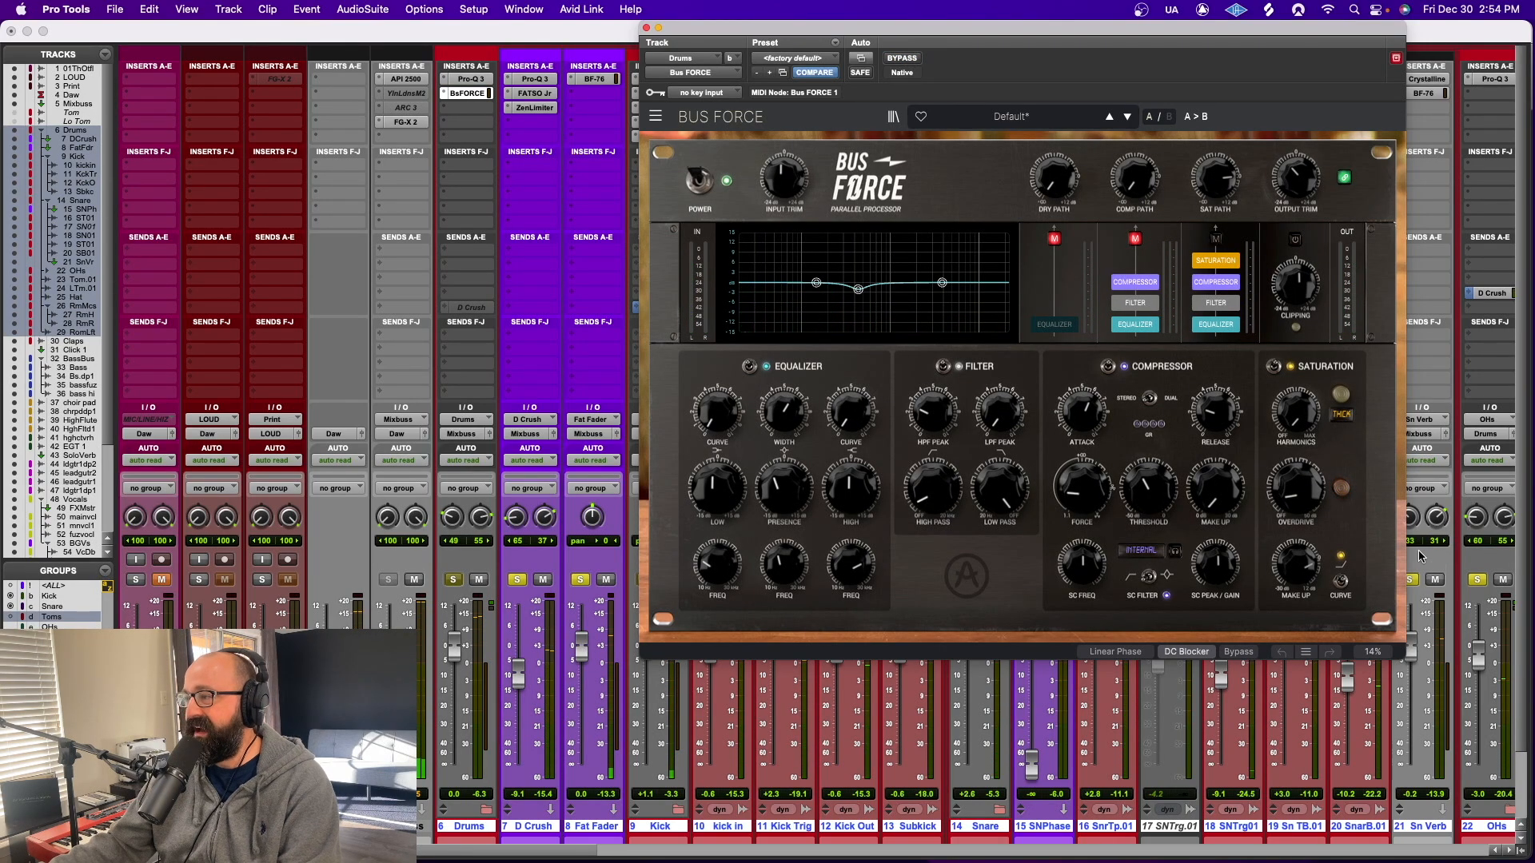
Play the drums while reviewing Bus FORCE's compressor, filter and equalizer settings, and close the plug-in
key("space")
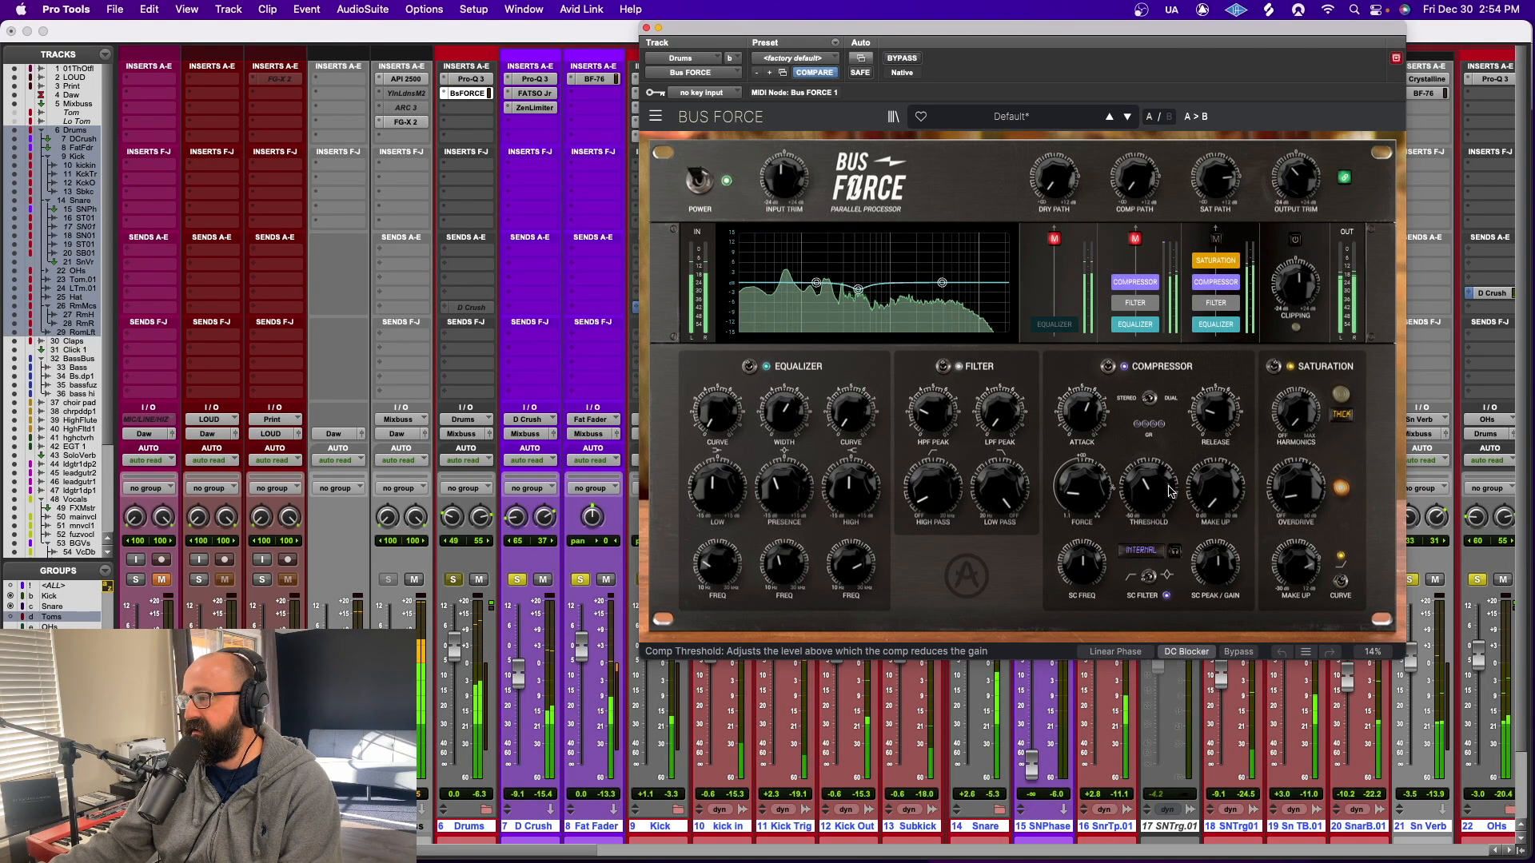
mouse_move(1214, 487)
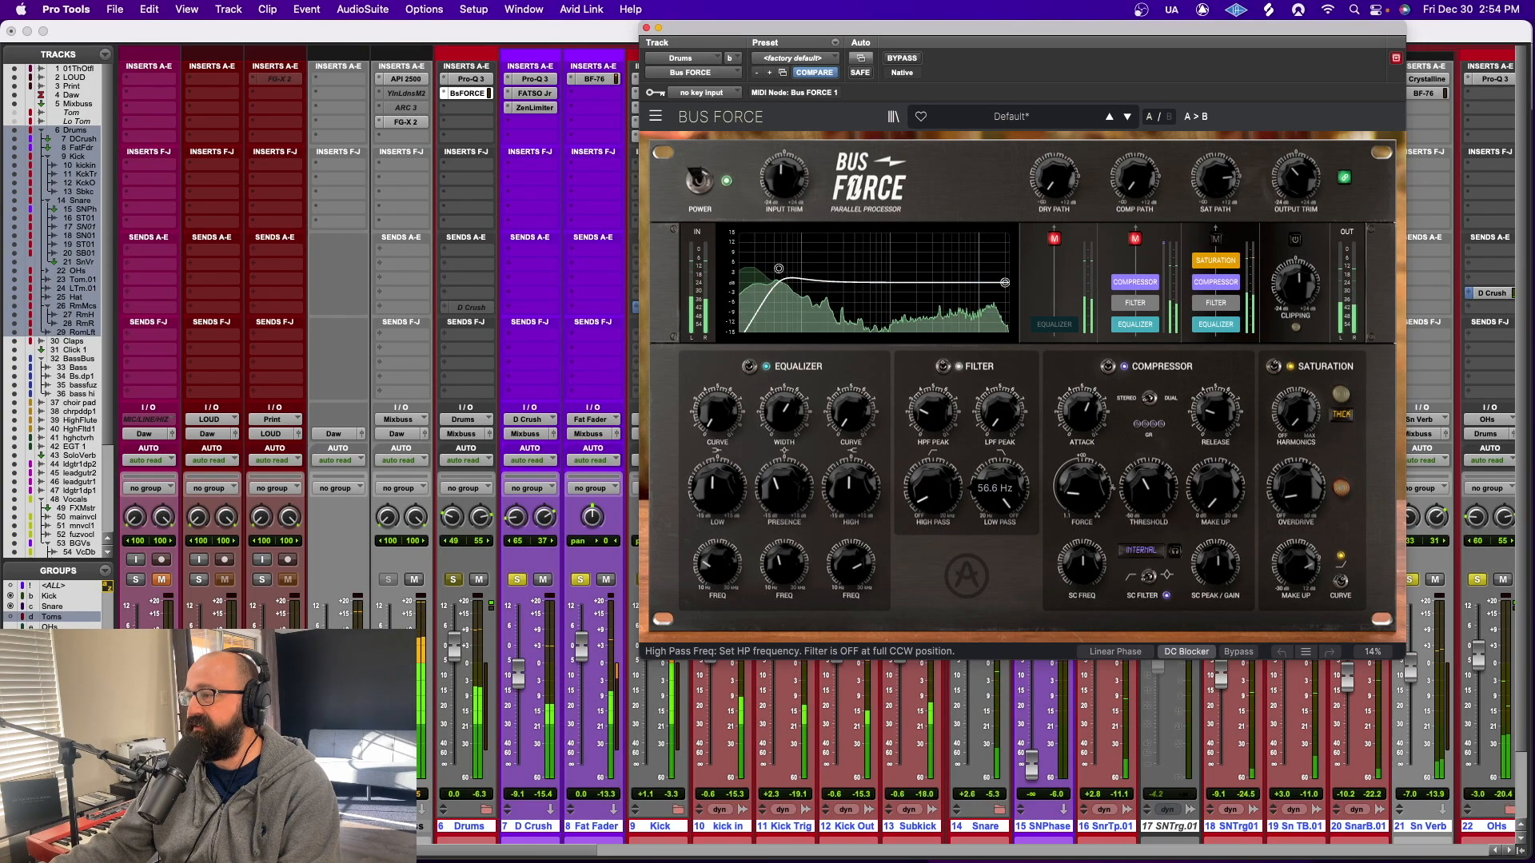
mouse_move(788, 509)
mouse_move(795, 569)
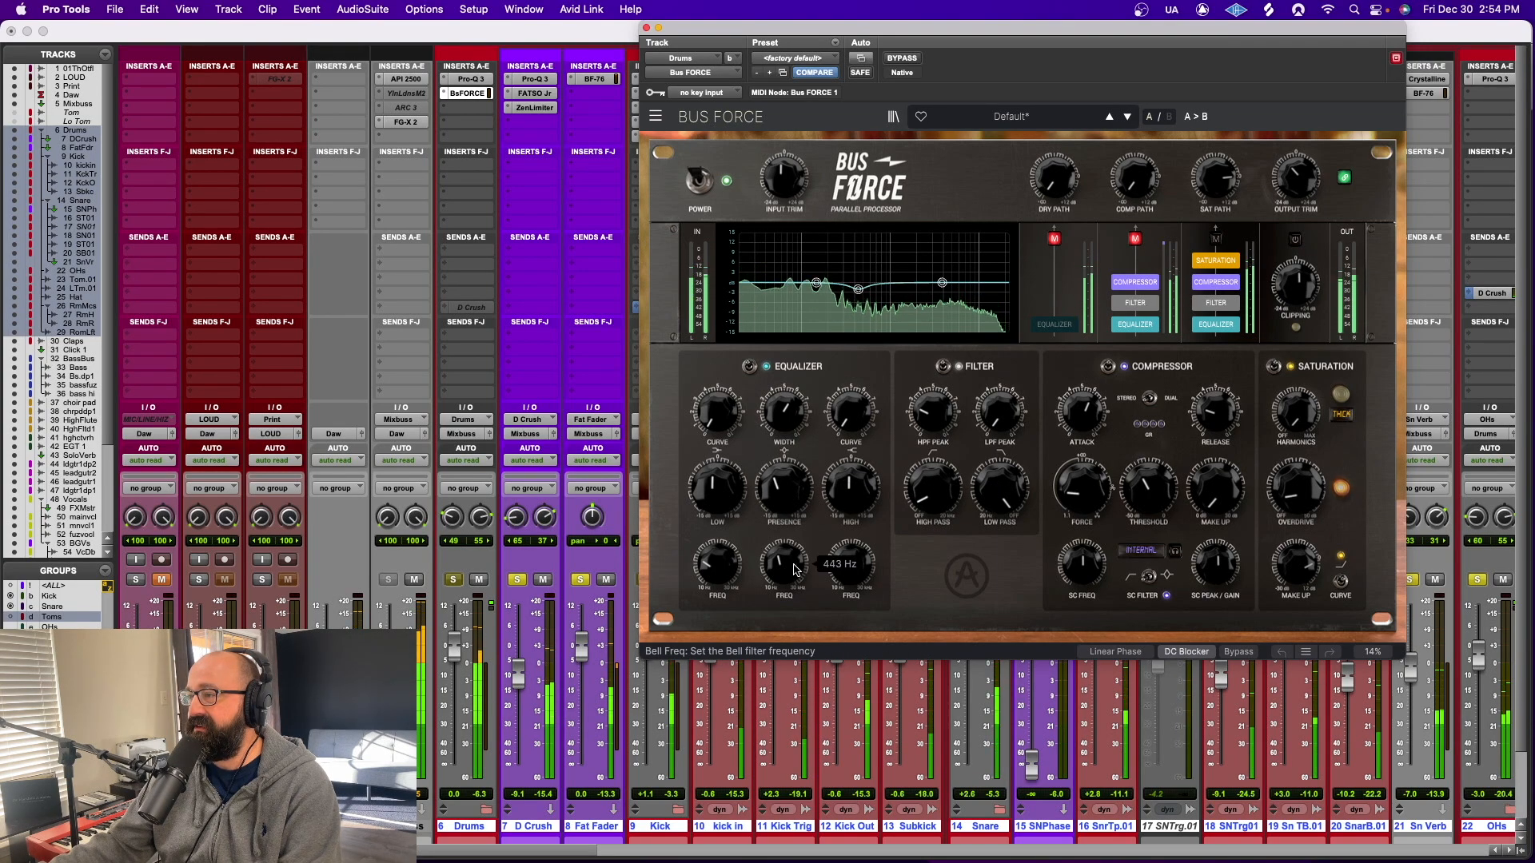
left_click(646, 29)
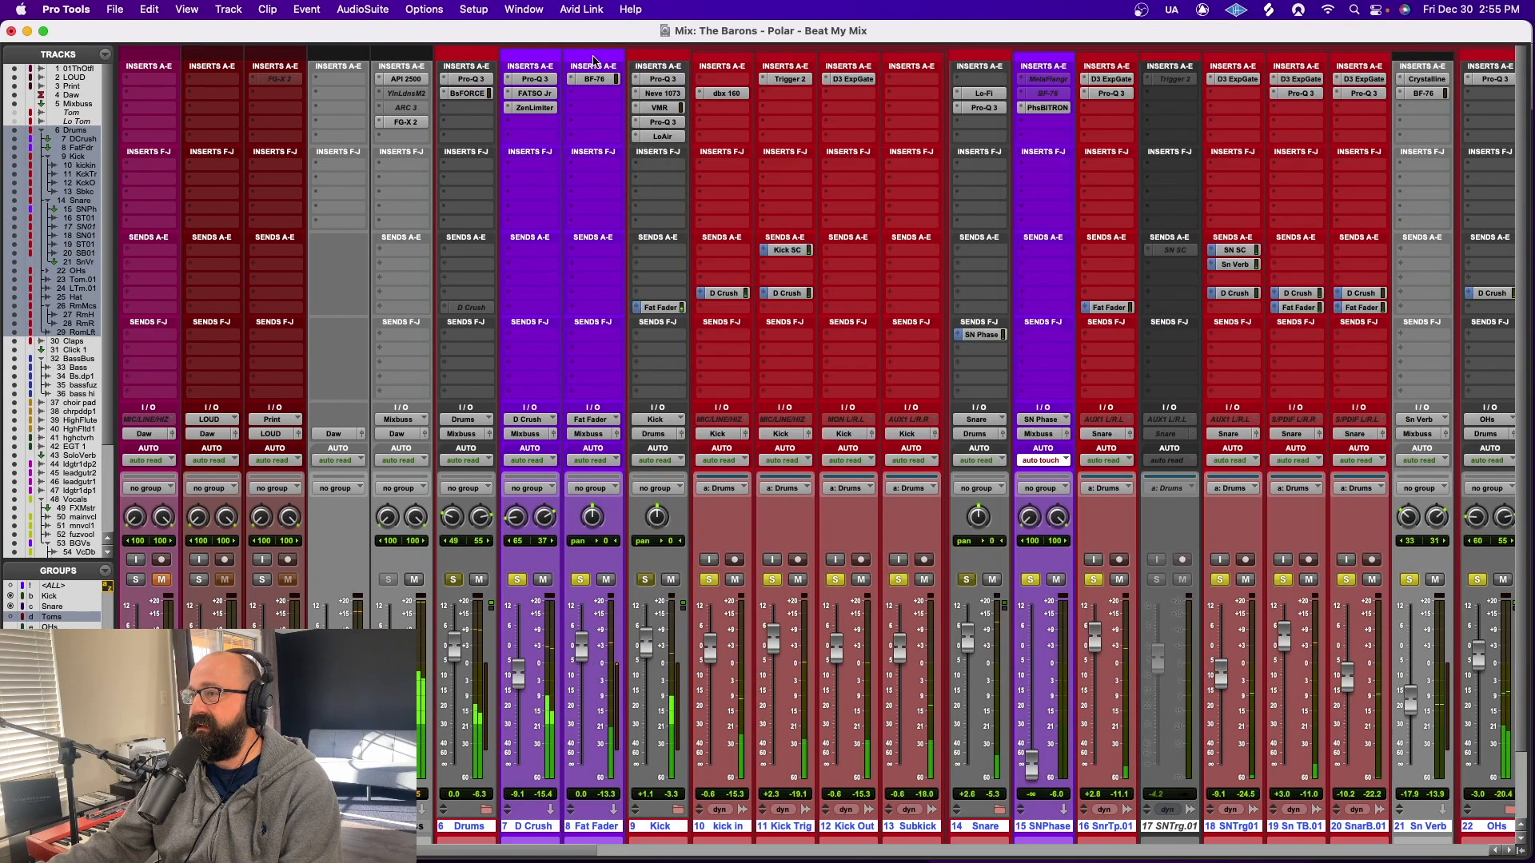
Solo only the Fat Fader track and raise its level to +7.9 dB
left_click(584, 581, "alt")
left_click(581, 581)
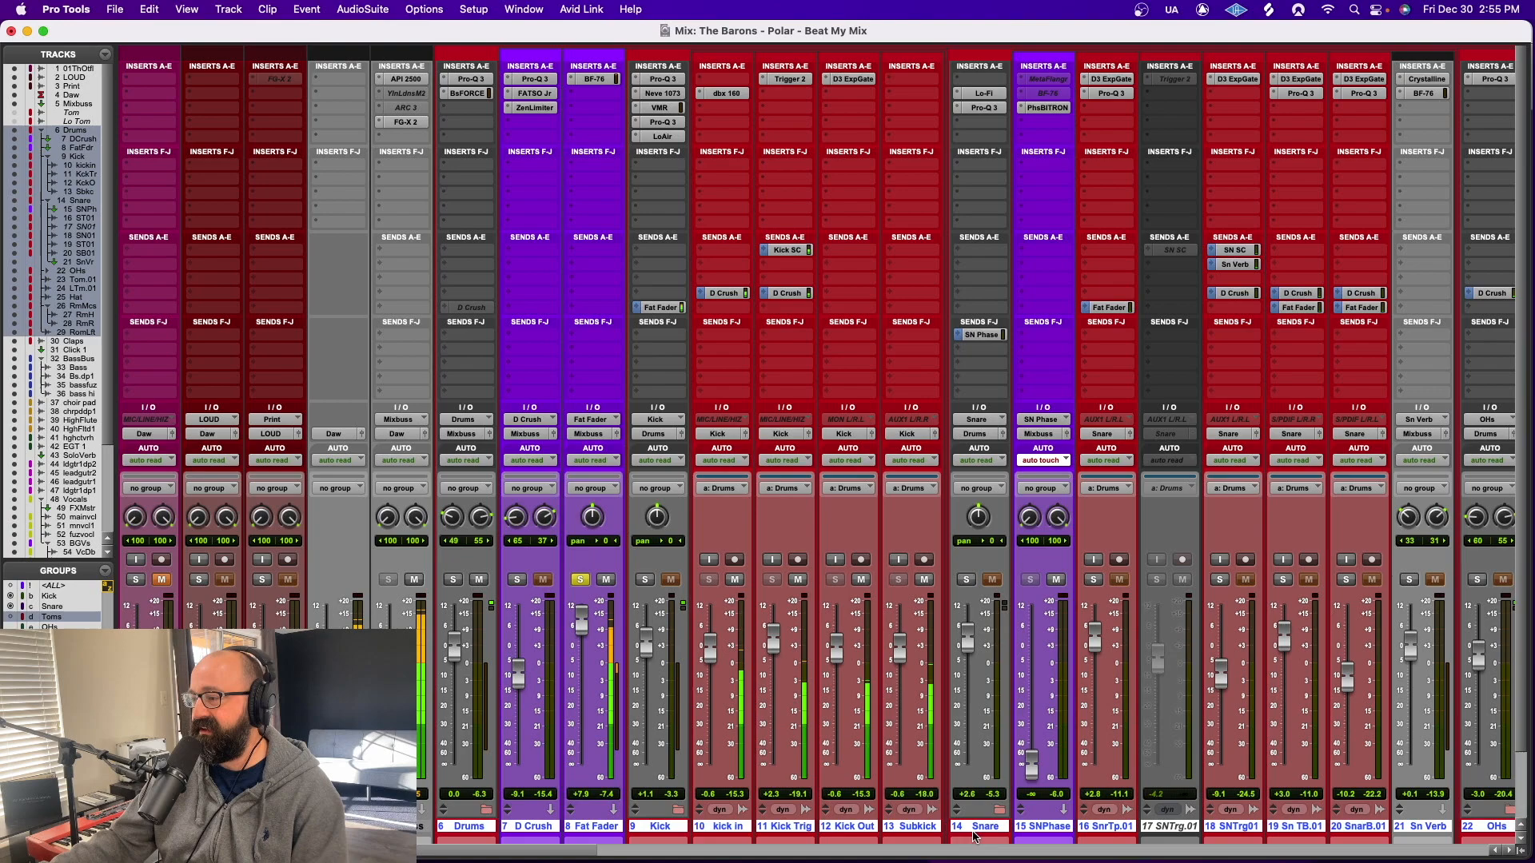
Extend the selection from the Drums folder through the SnarB.01 snare track and solo the selected tracks
left_click(999, 809)
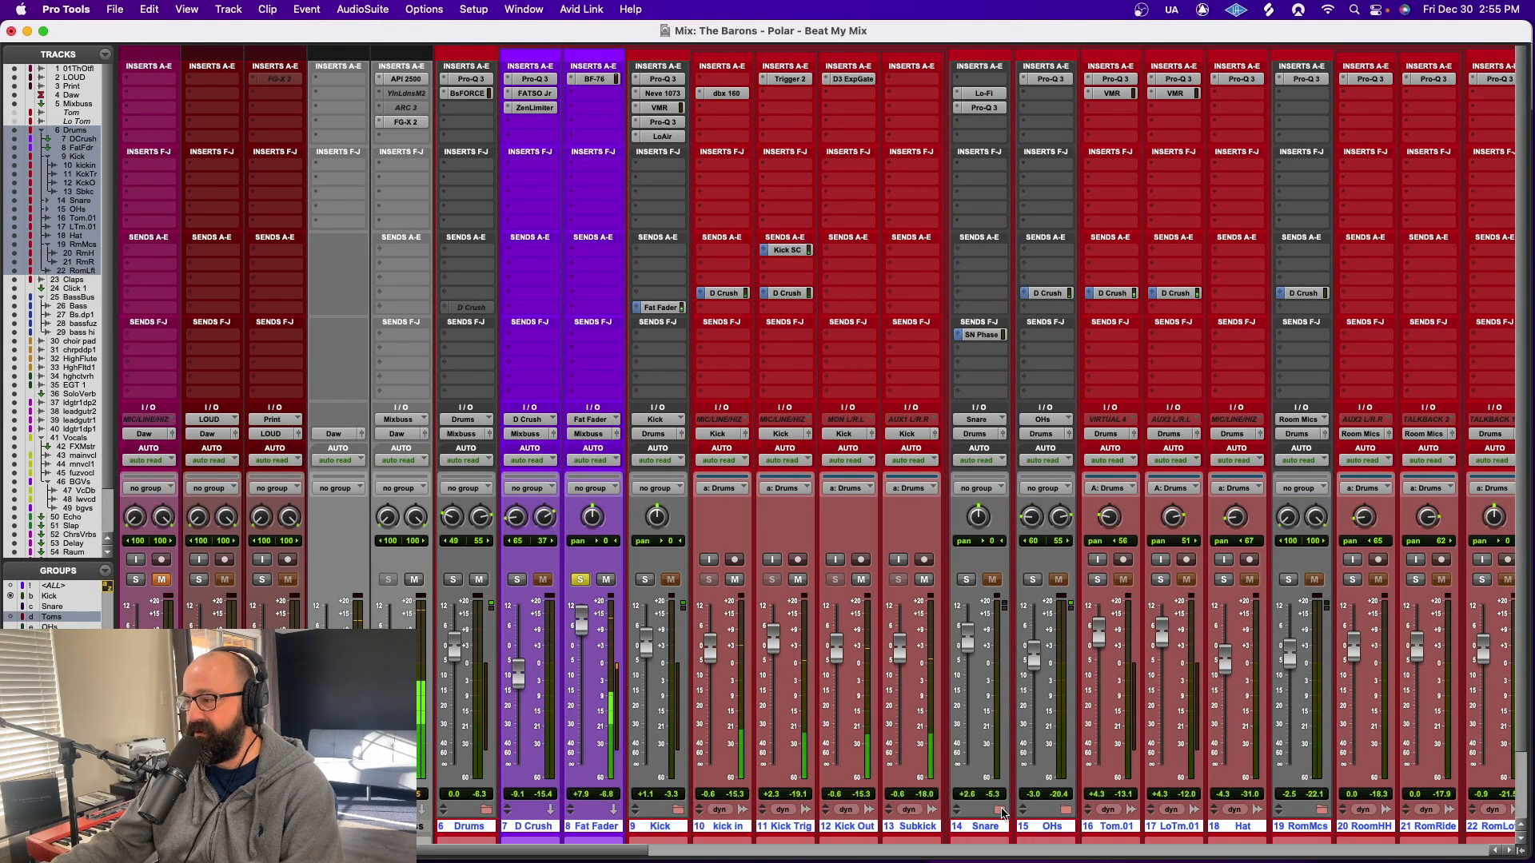
left_click(1000, 810)
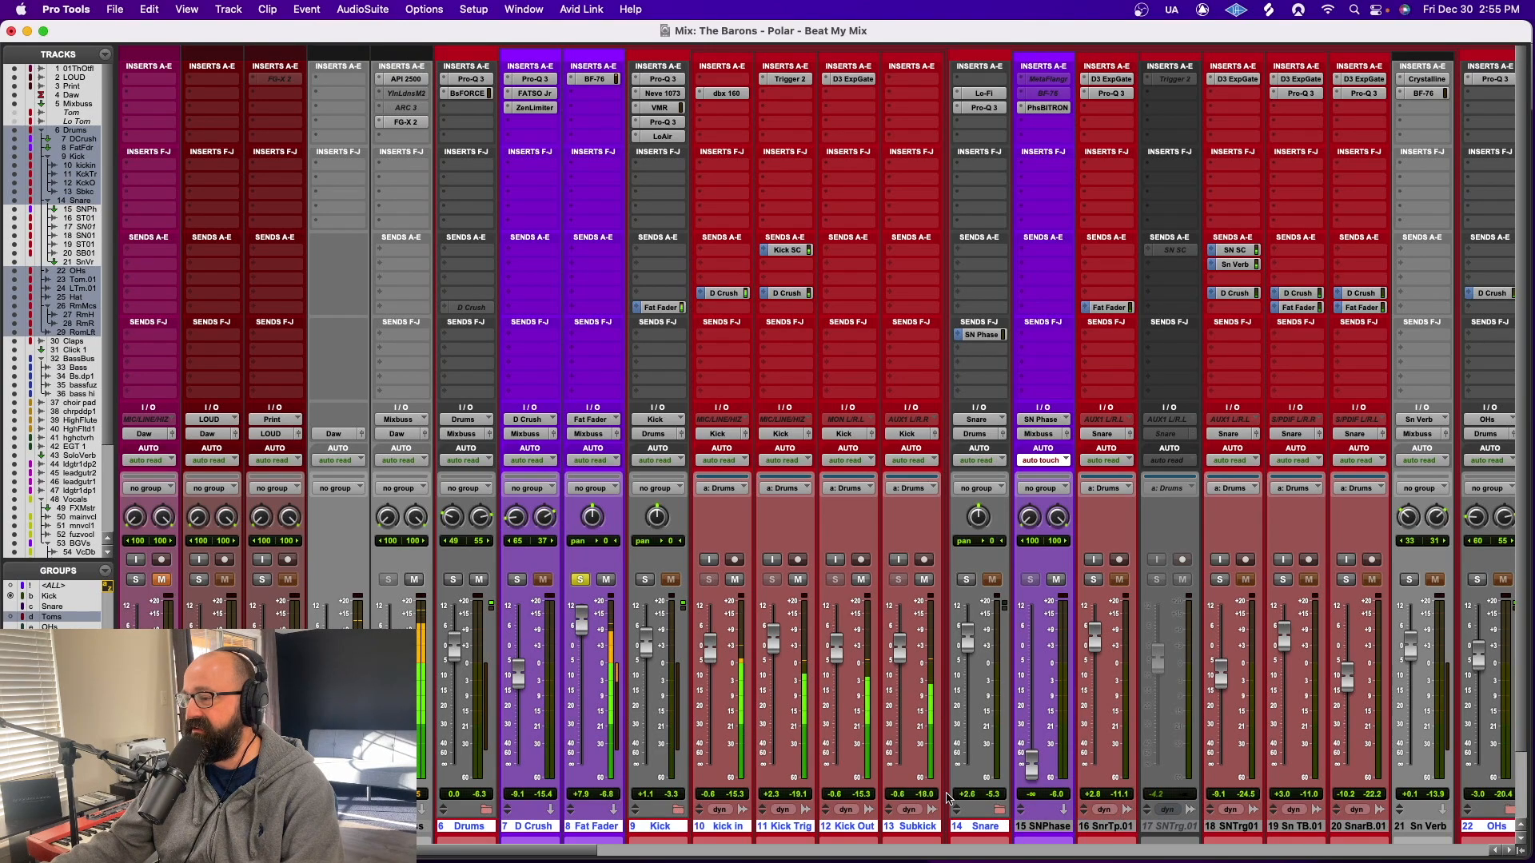
left_click(1362, 829, "shift")
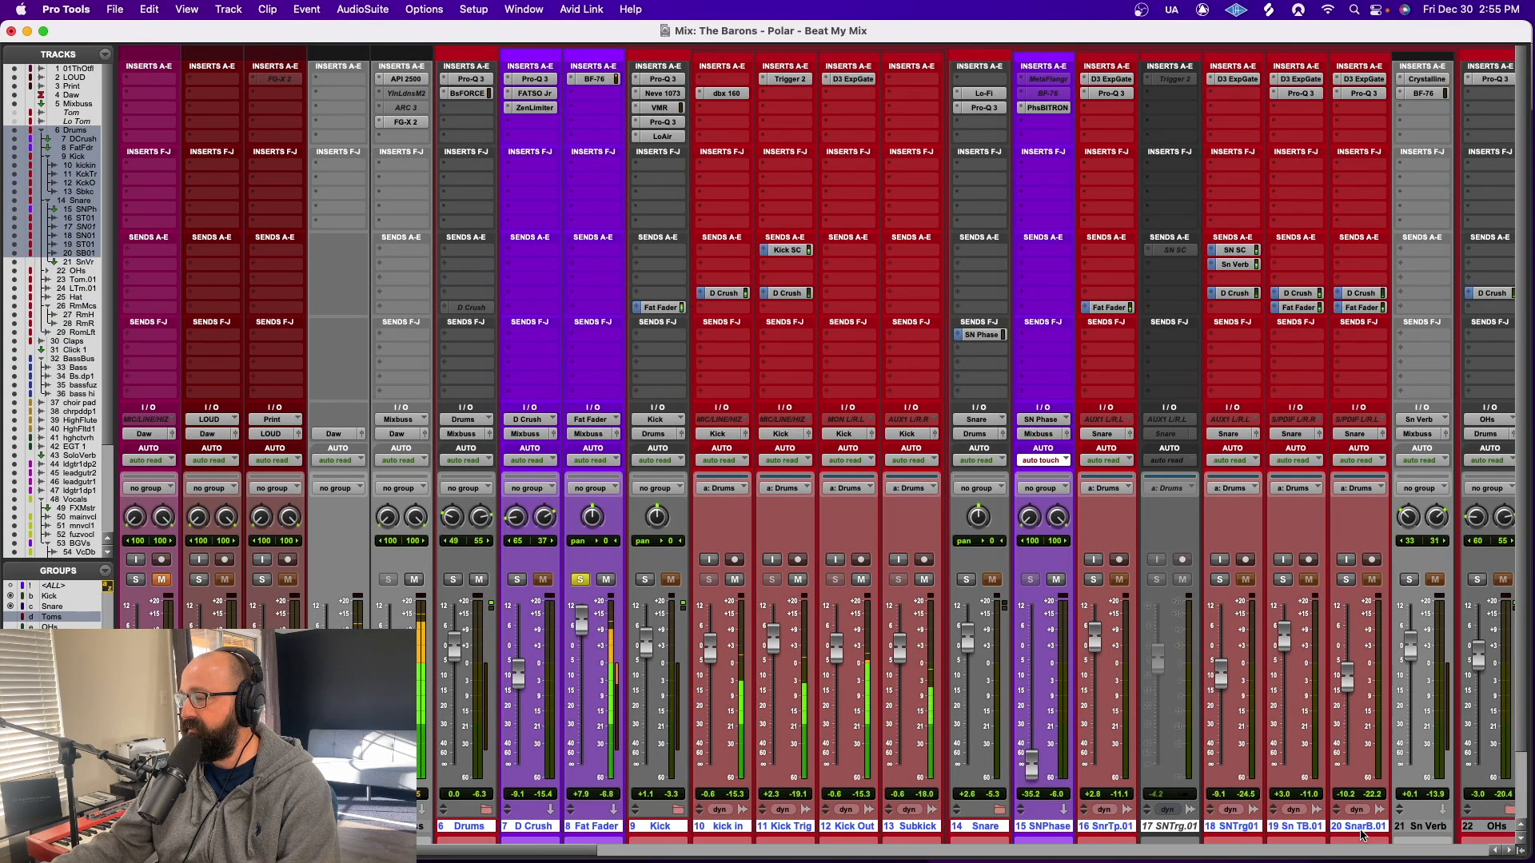
left_click(1031, 580)
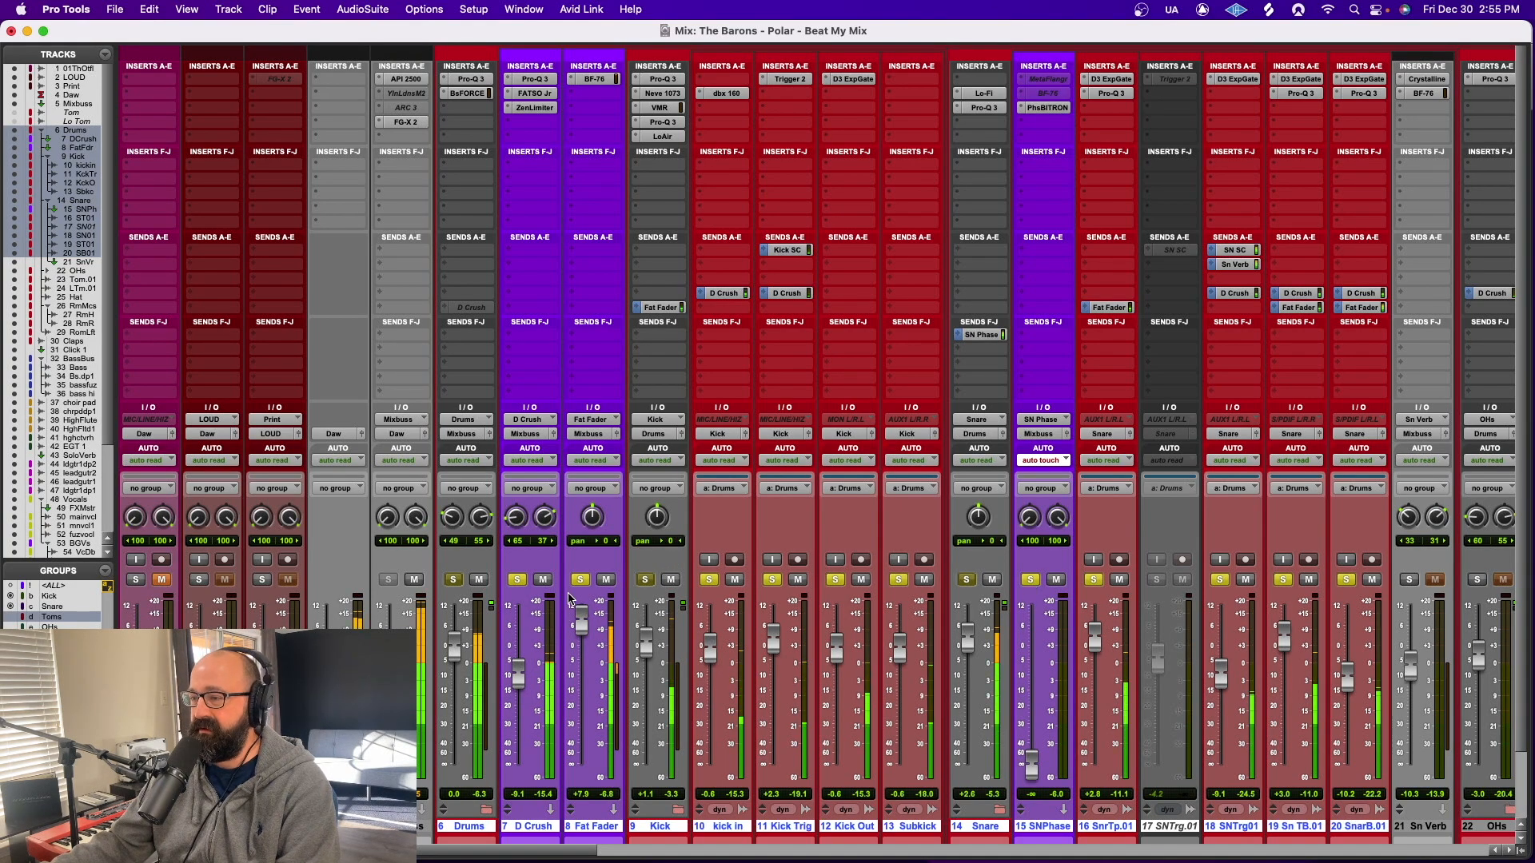
Compare the kick and snare with D Crush taken out of the solo and with the Drums track muted, restoring both
left_click(518, 581)
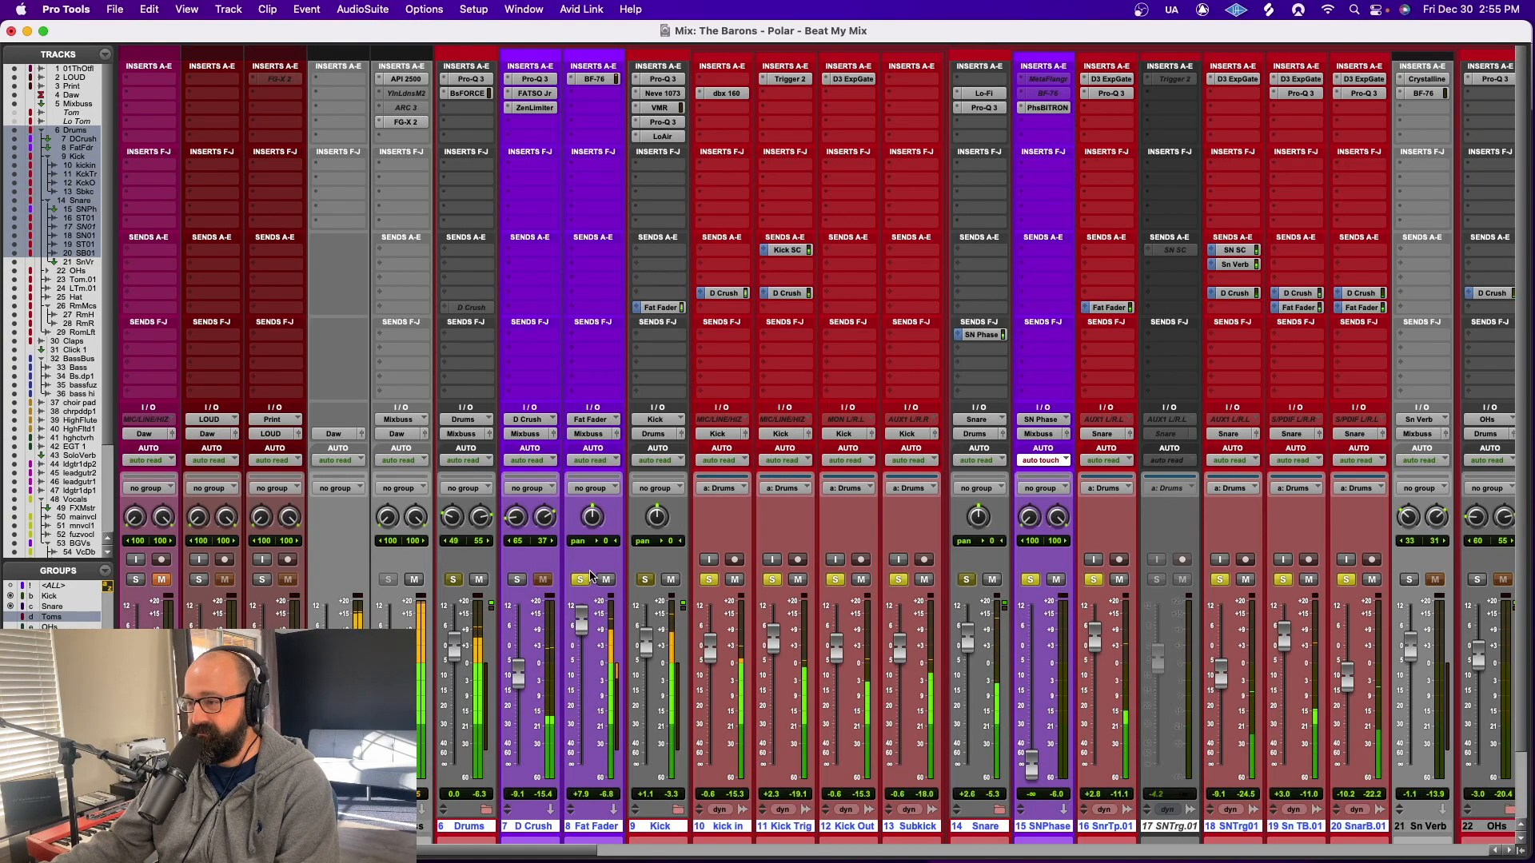
left_click(482, 581)
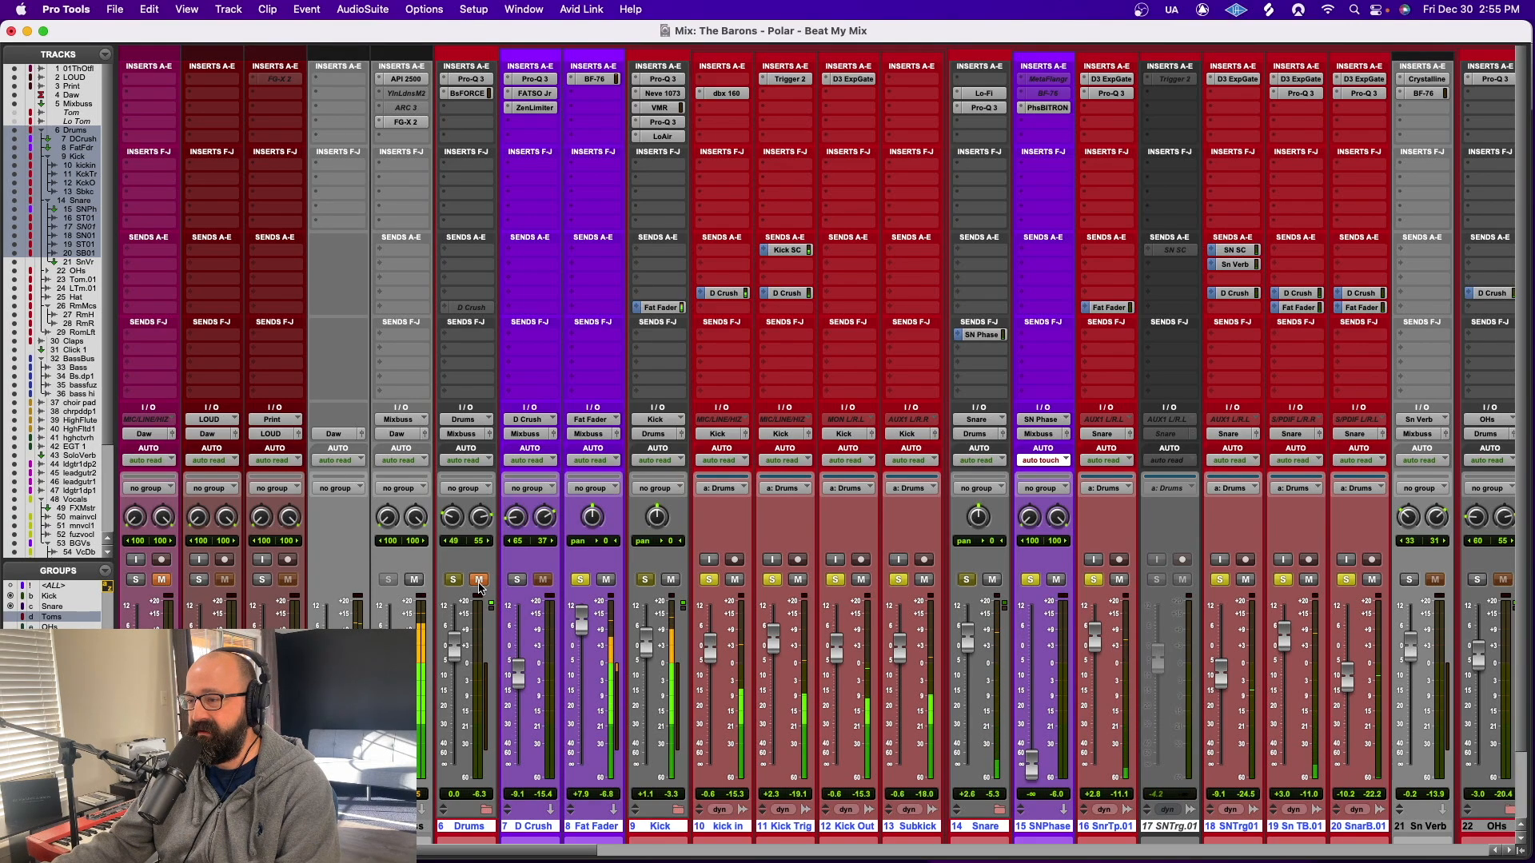
left_click(479, 581)
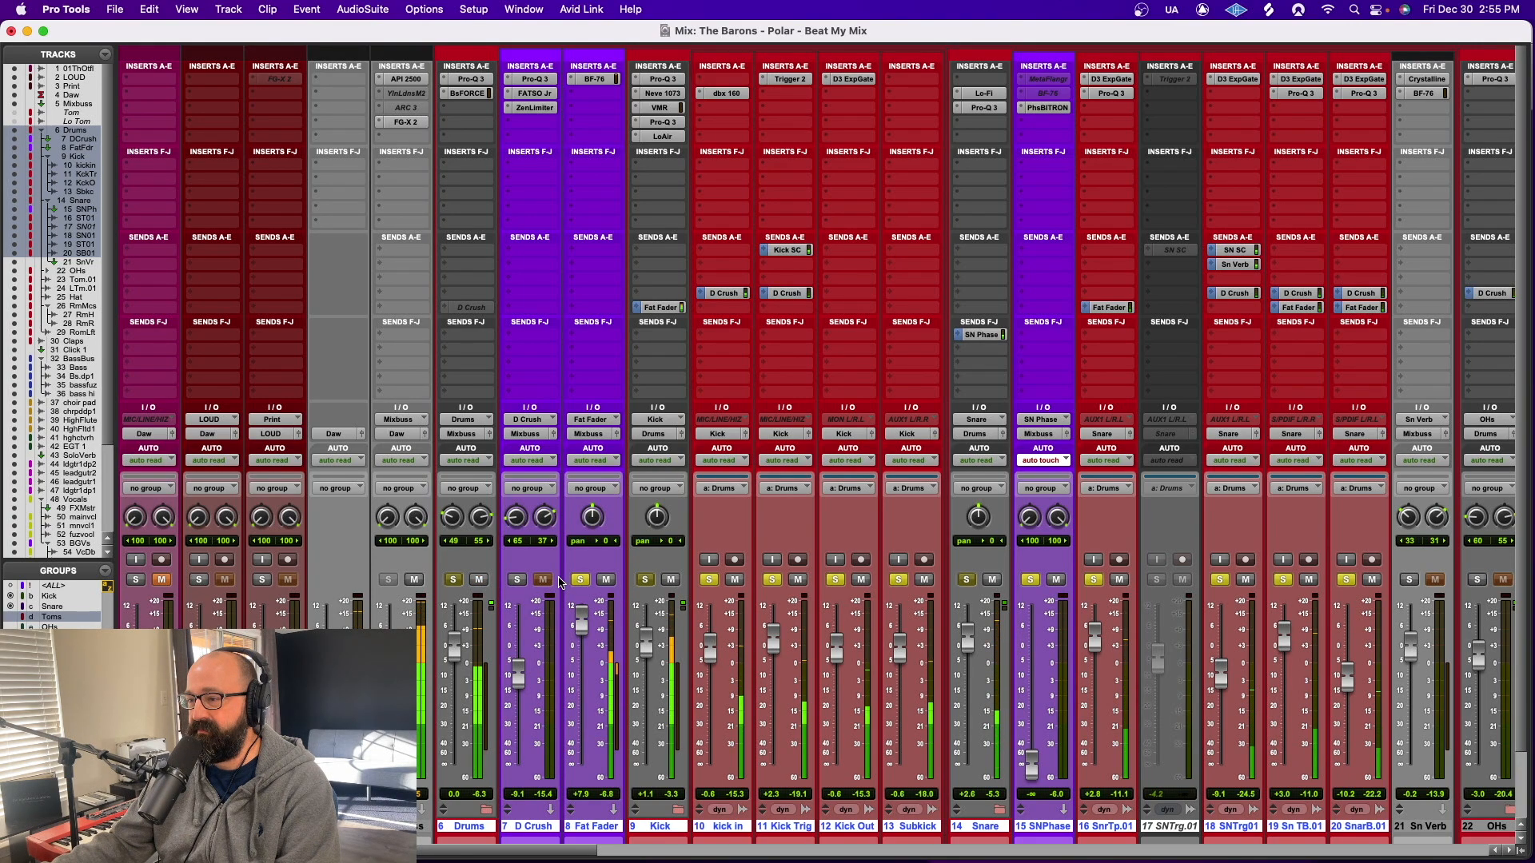
left_click(543, 580)
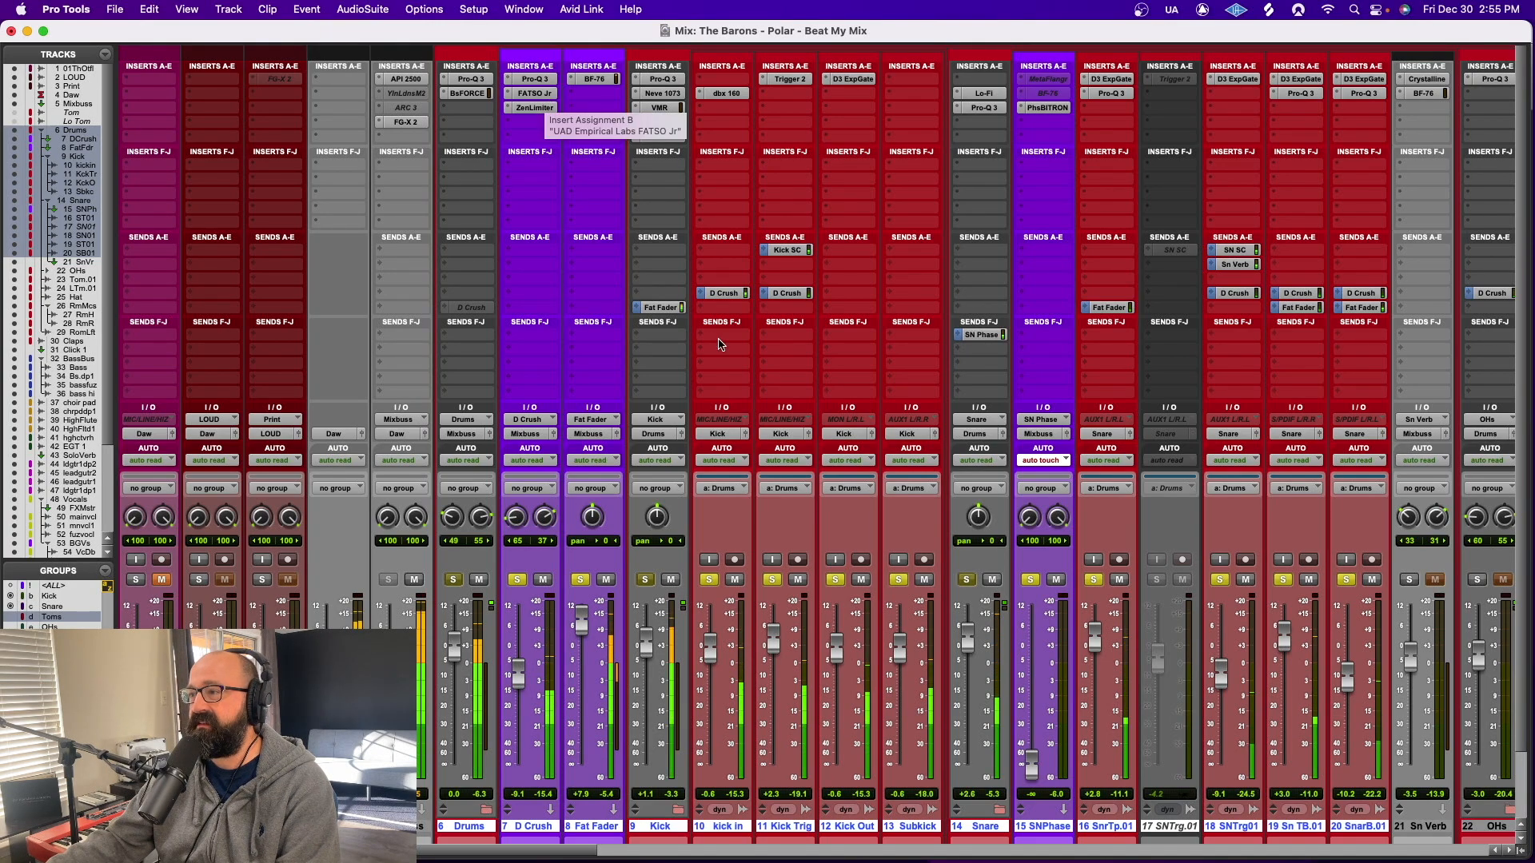
Expand the D Crush send controls on all tracks, review the send levels, and collapse them again
left_click(699, 294, "super")
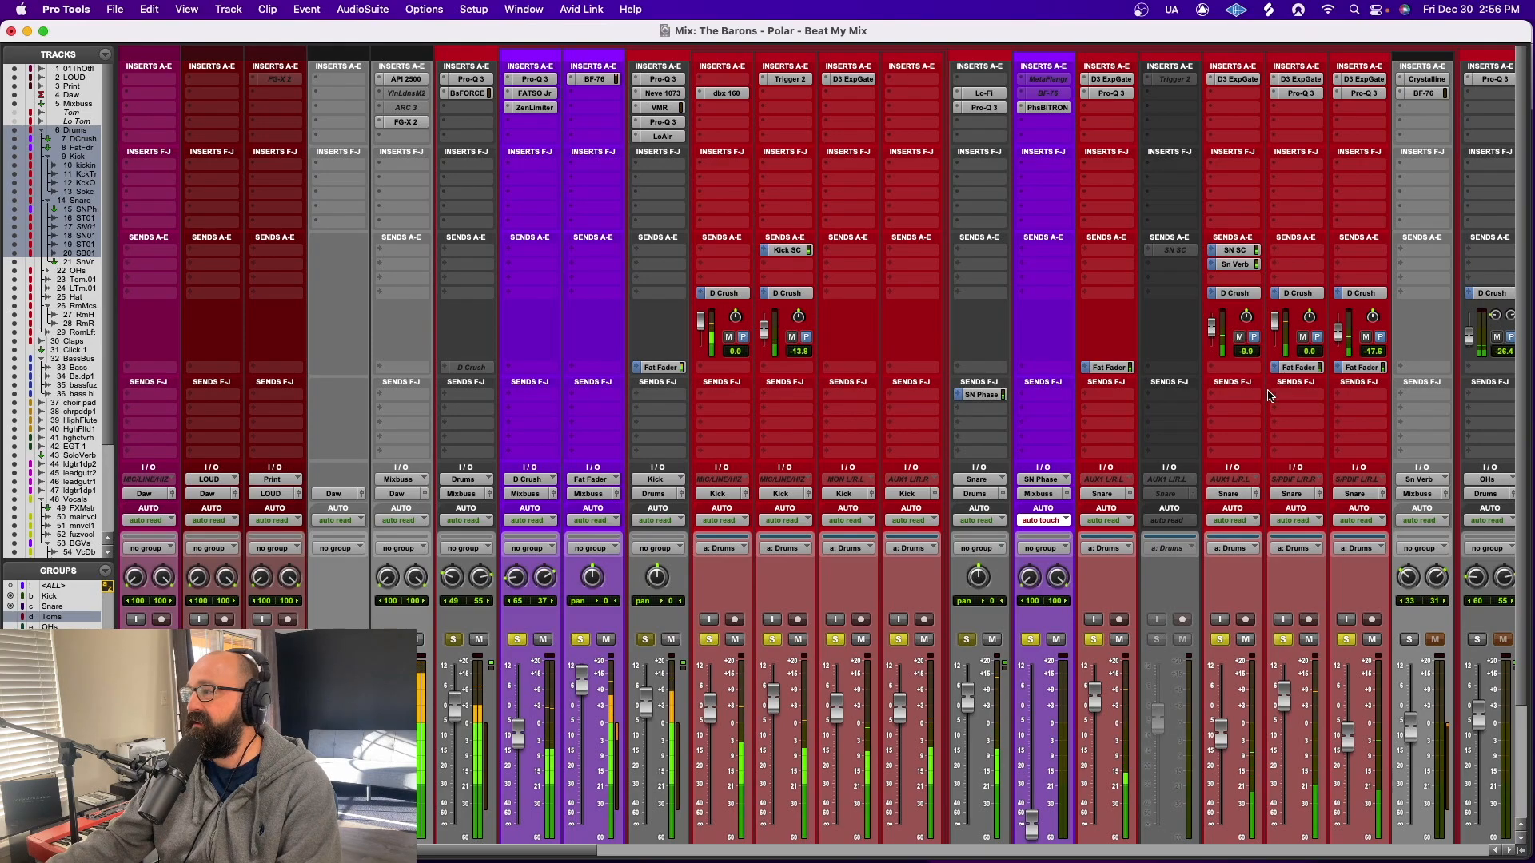
scroll(1354, 678, "down", 5)
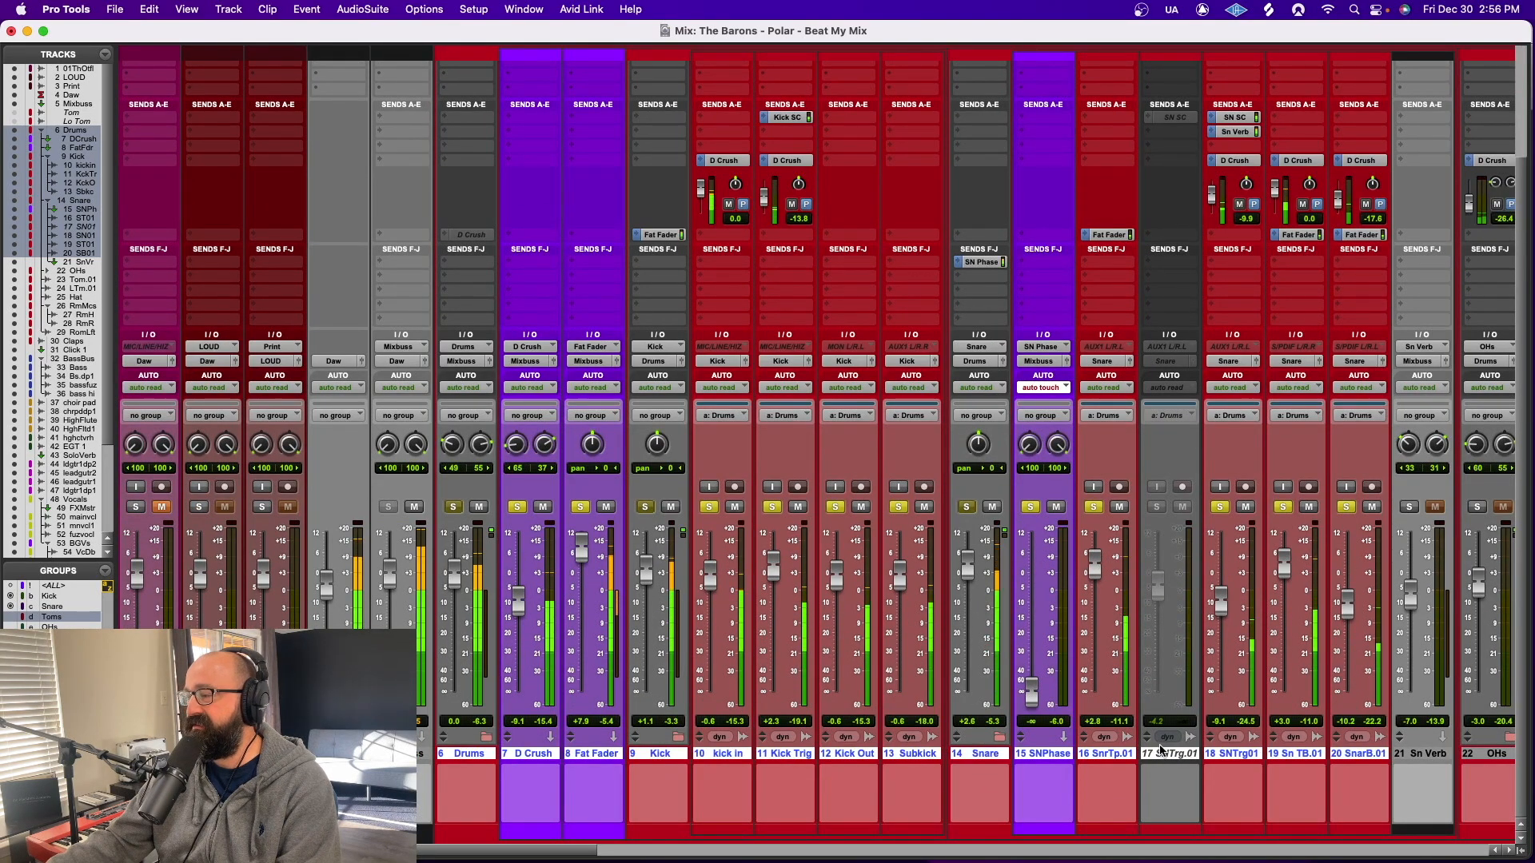
scroll(1519, 422, "up", 3)
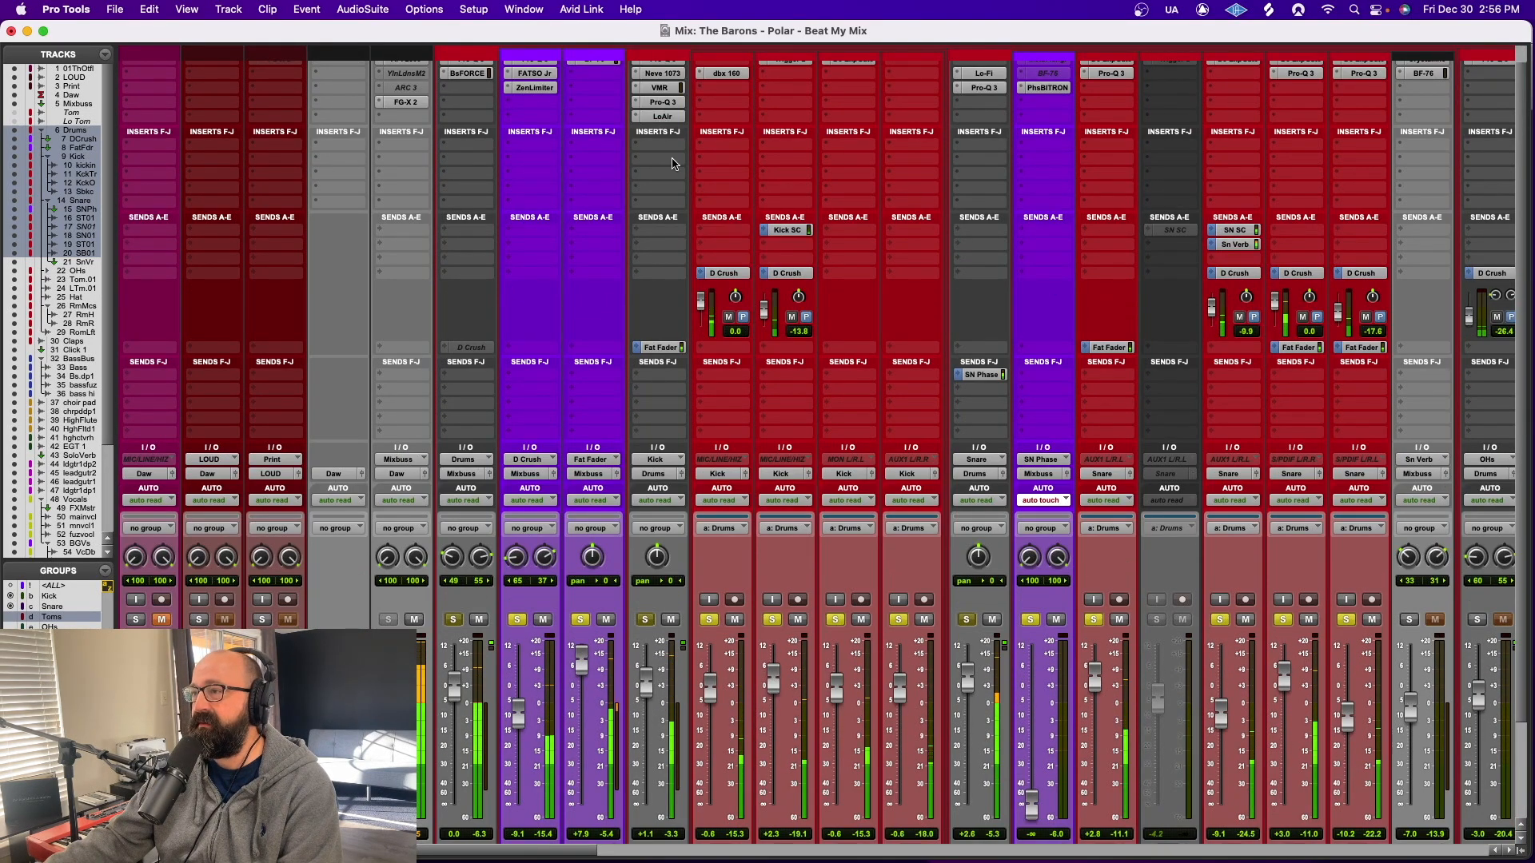
left_click(698, 276, "super")
scroll(568, 366, "up", 2)
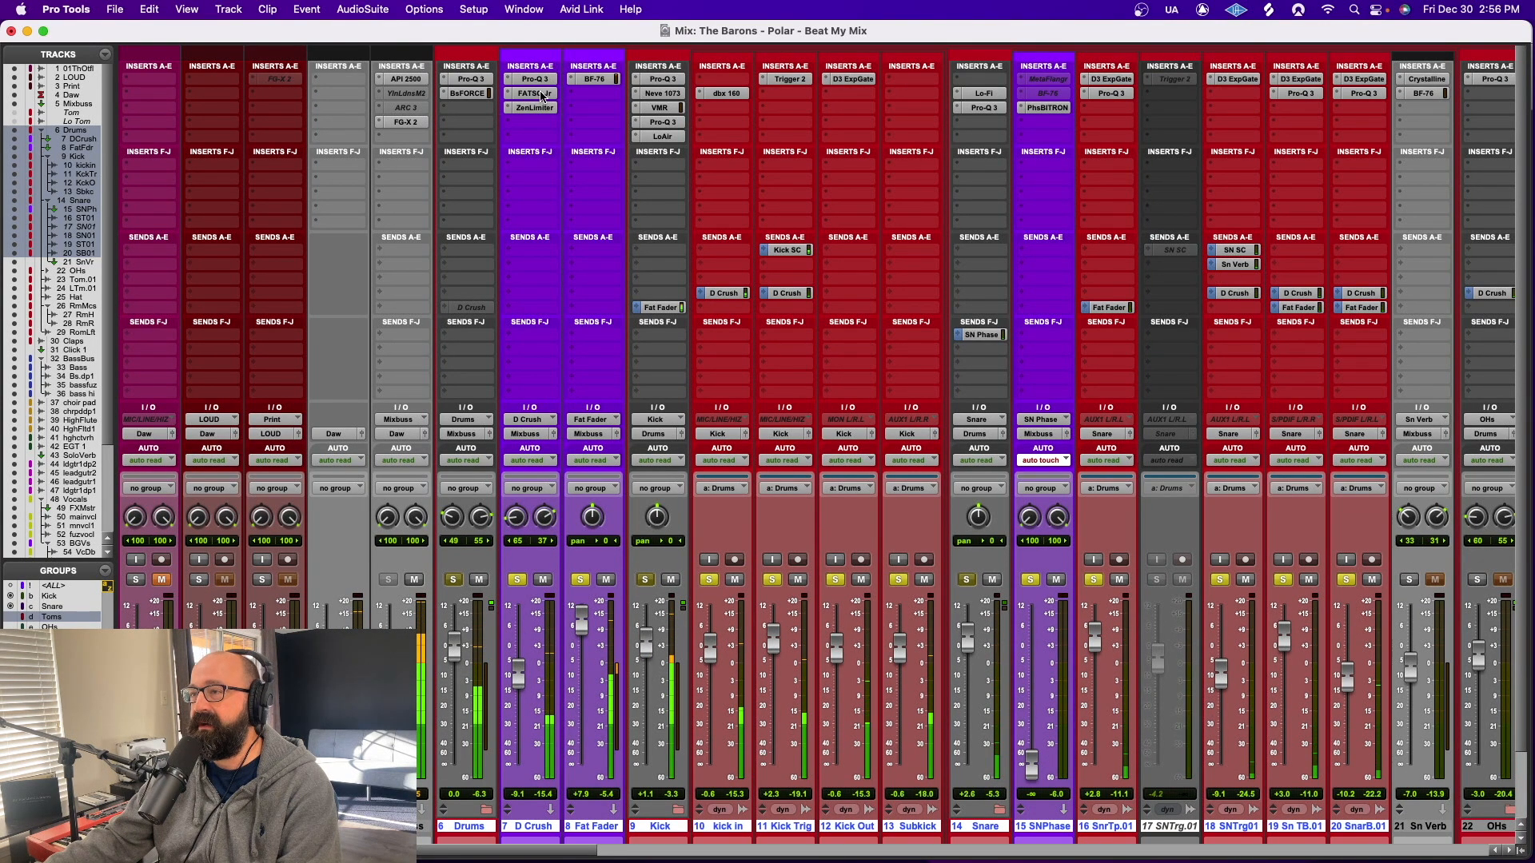
Review the FATSO Jr and Zener Limiter settings on the D Crush track and close the plug-in window
left_click(541, 94)
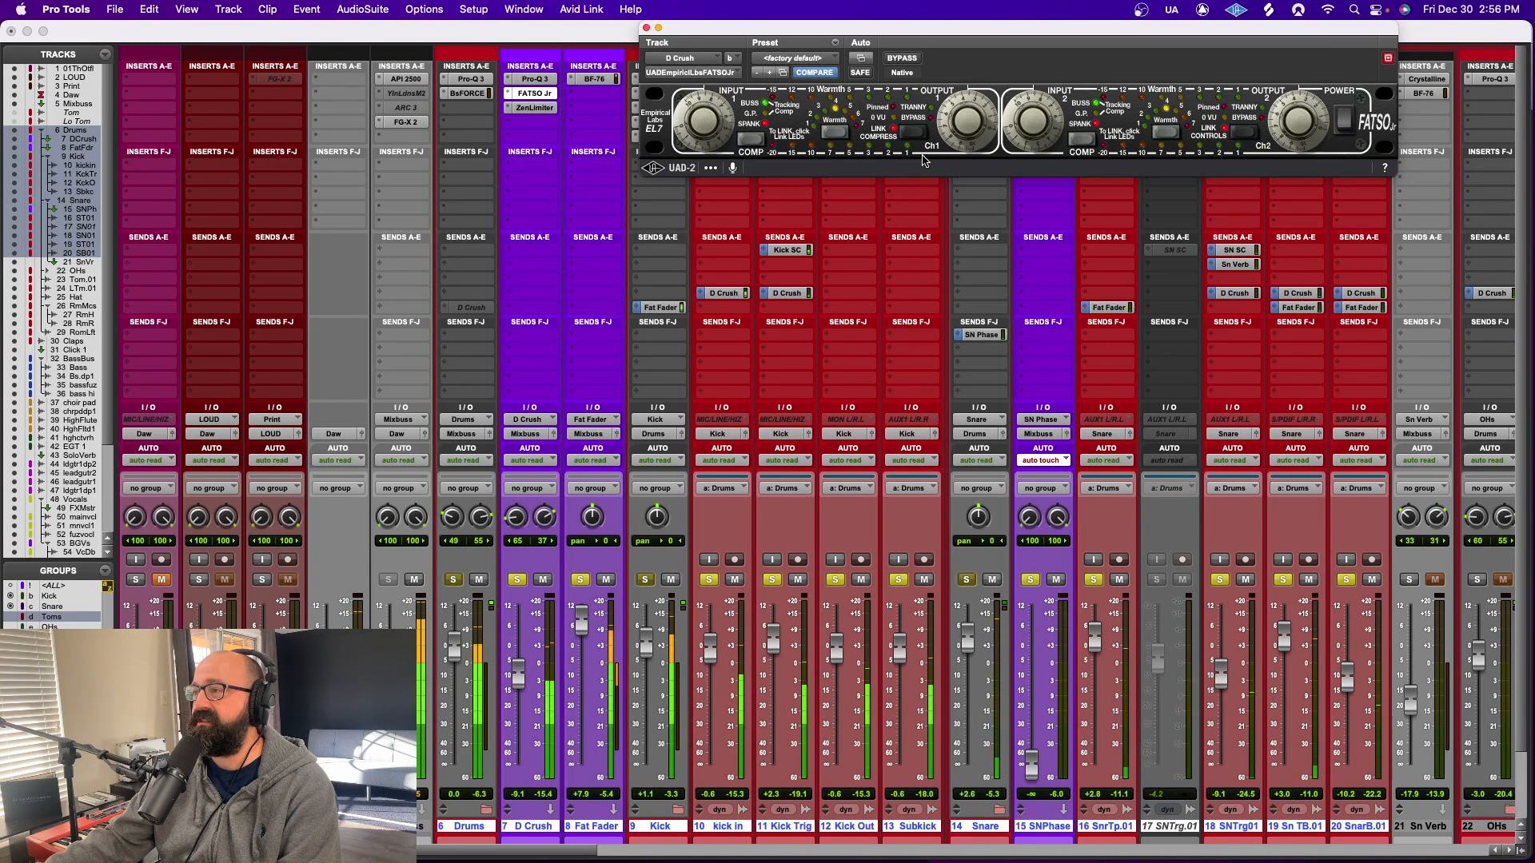
left_click(537, 108)
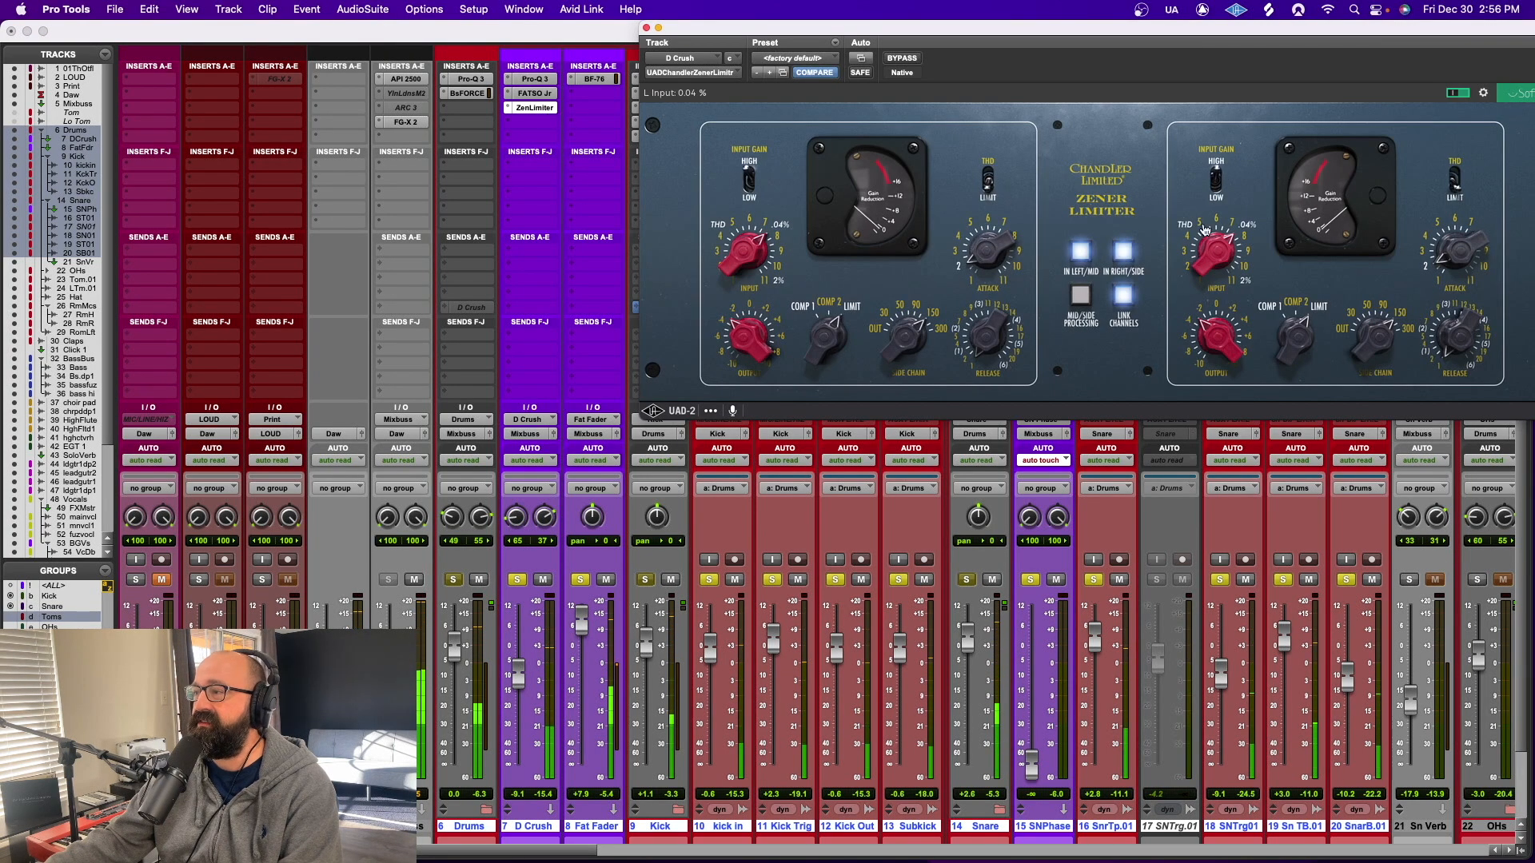
left_click(647, 28)
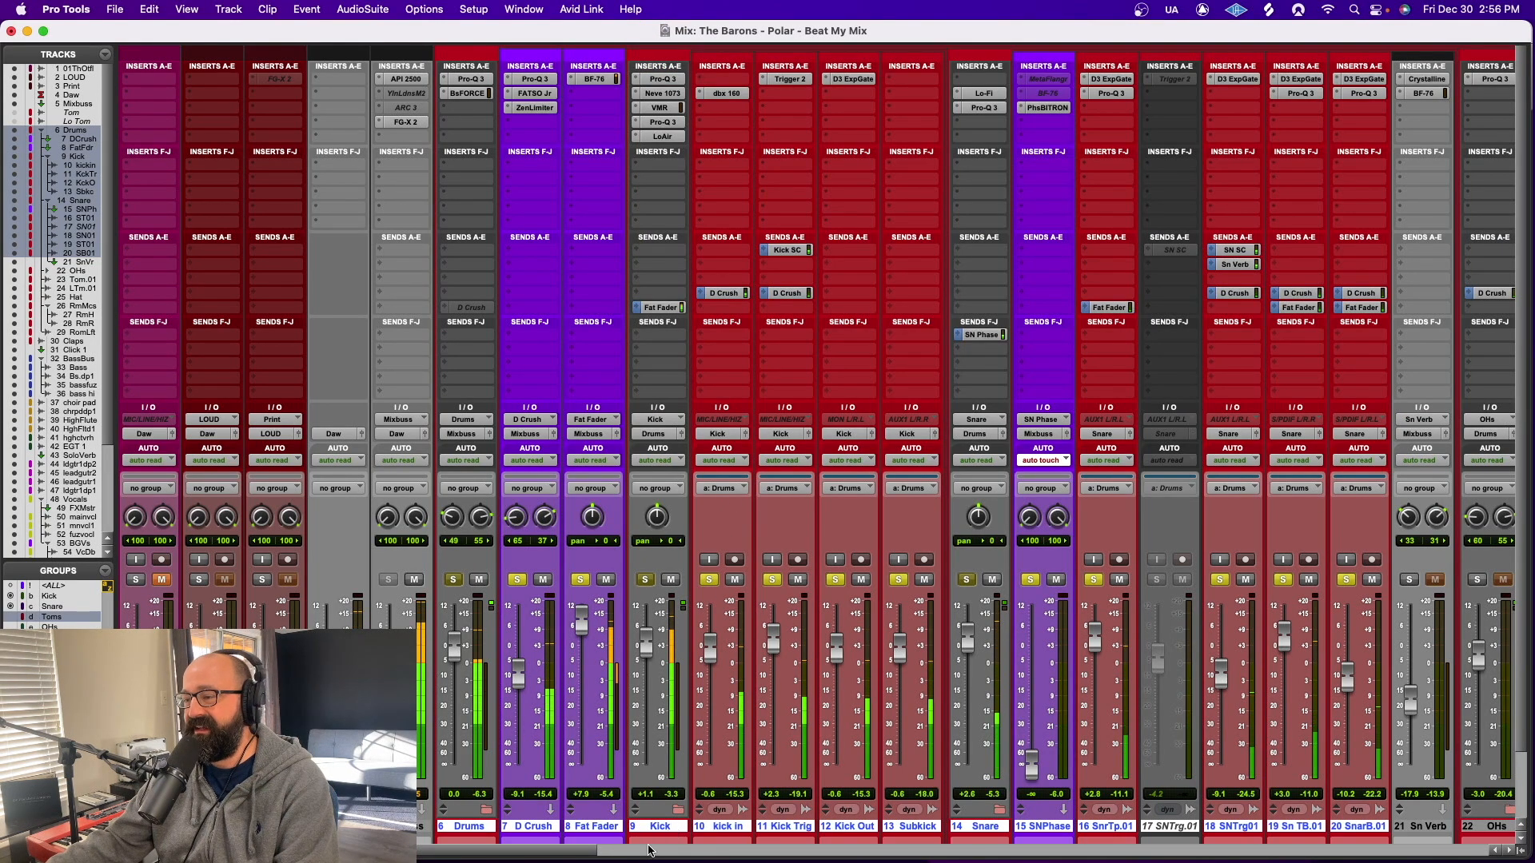
left_click_drag(649, 851, 1047, 833)
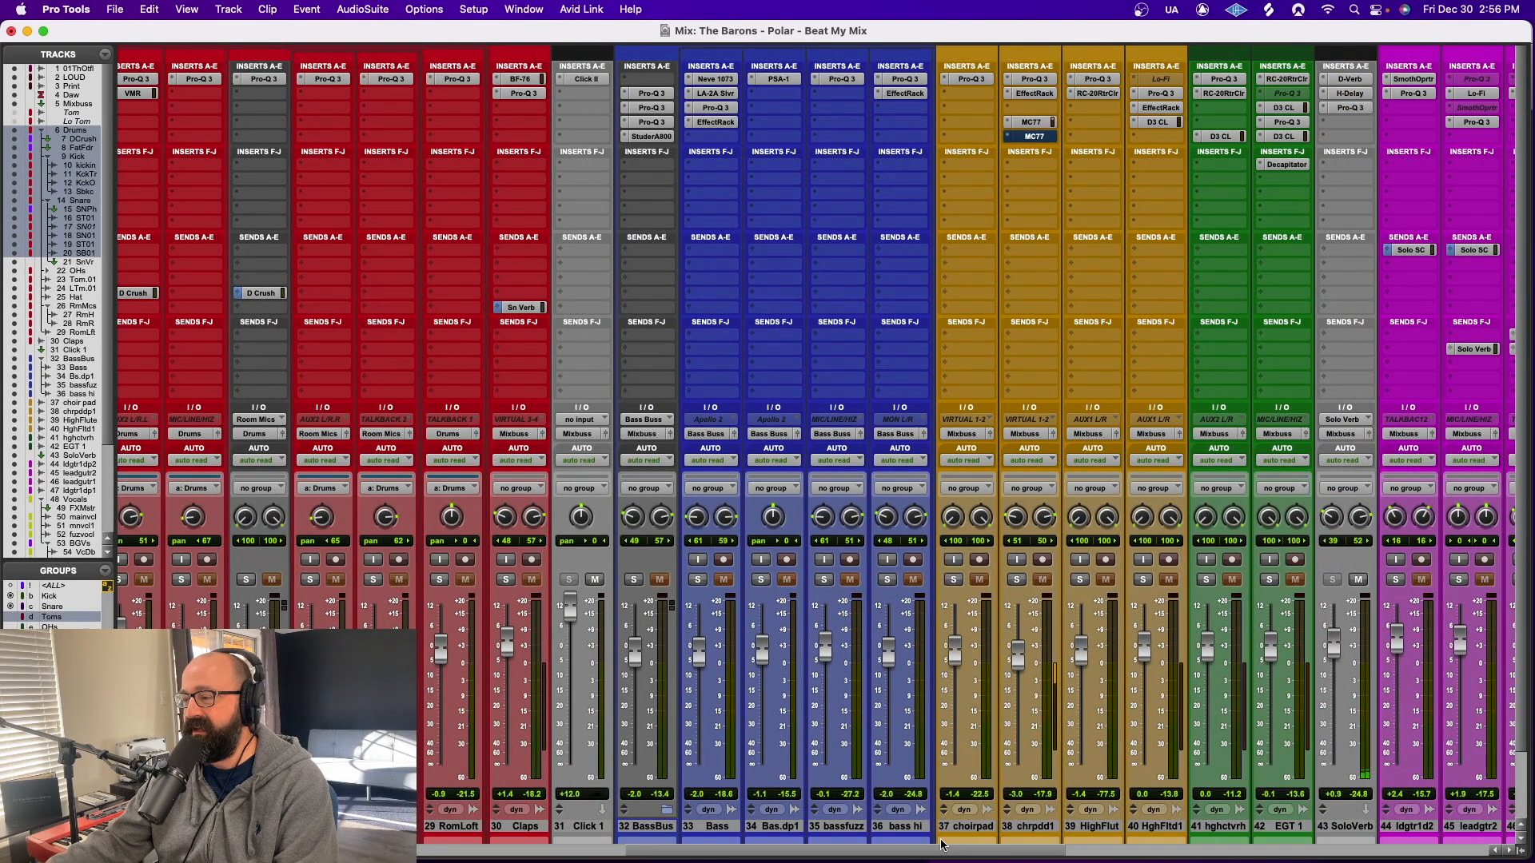
Review the Voc SC-keyed Compressor/Limiter on High Flute.dup1, view the flute clips and memory locations in the Edit window, and return to the mixer
scroll(937, 855, "right", 5)
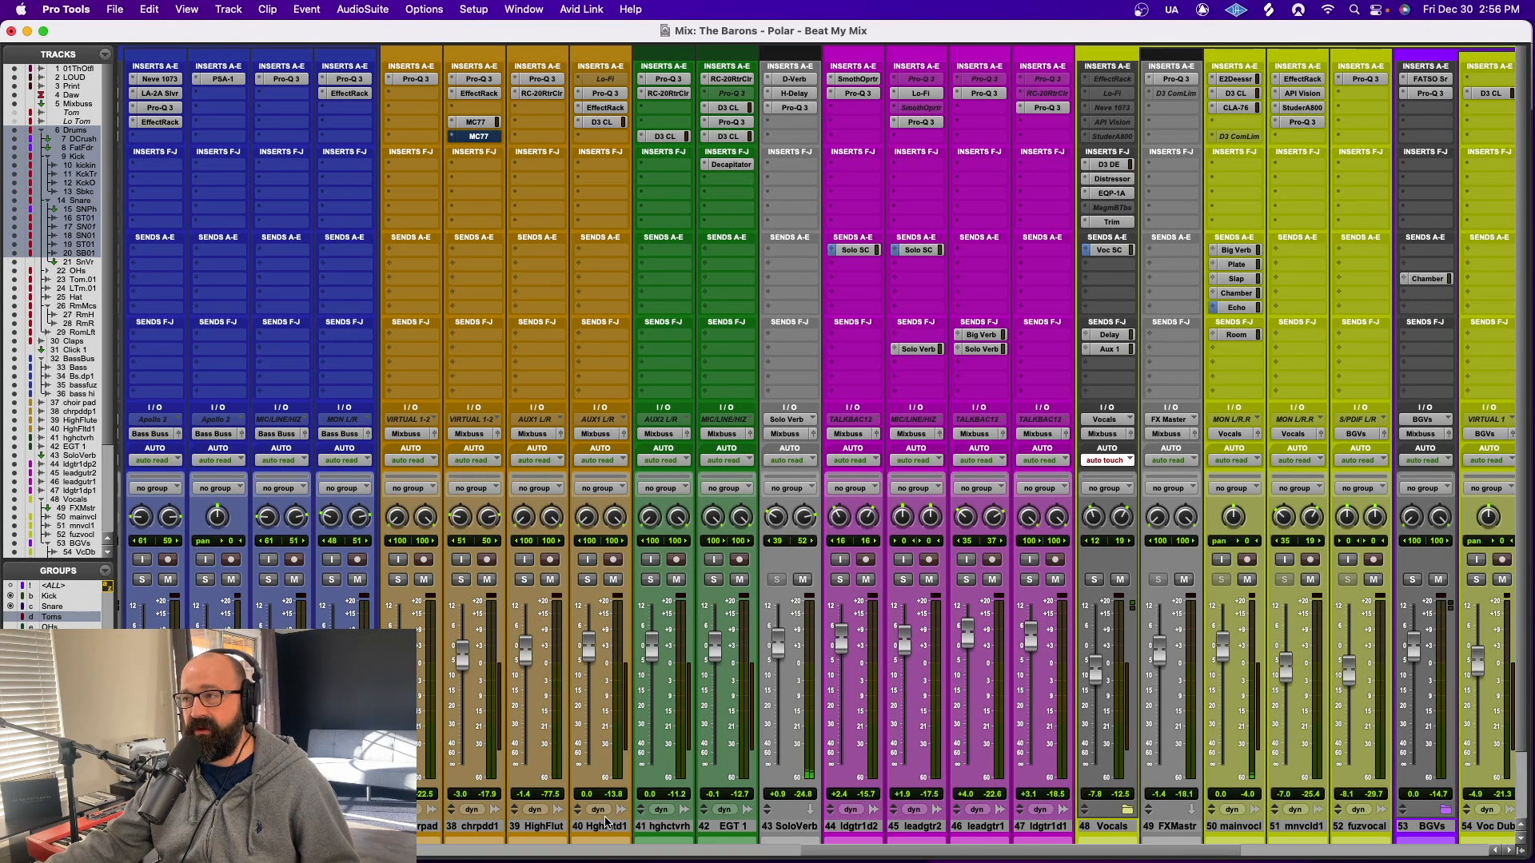
left_click(601, 122)
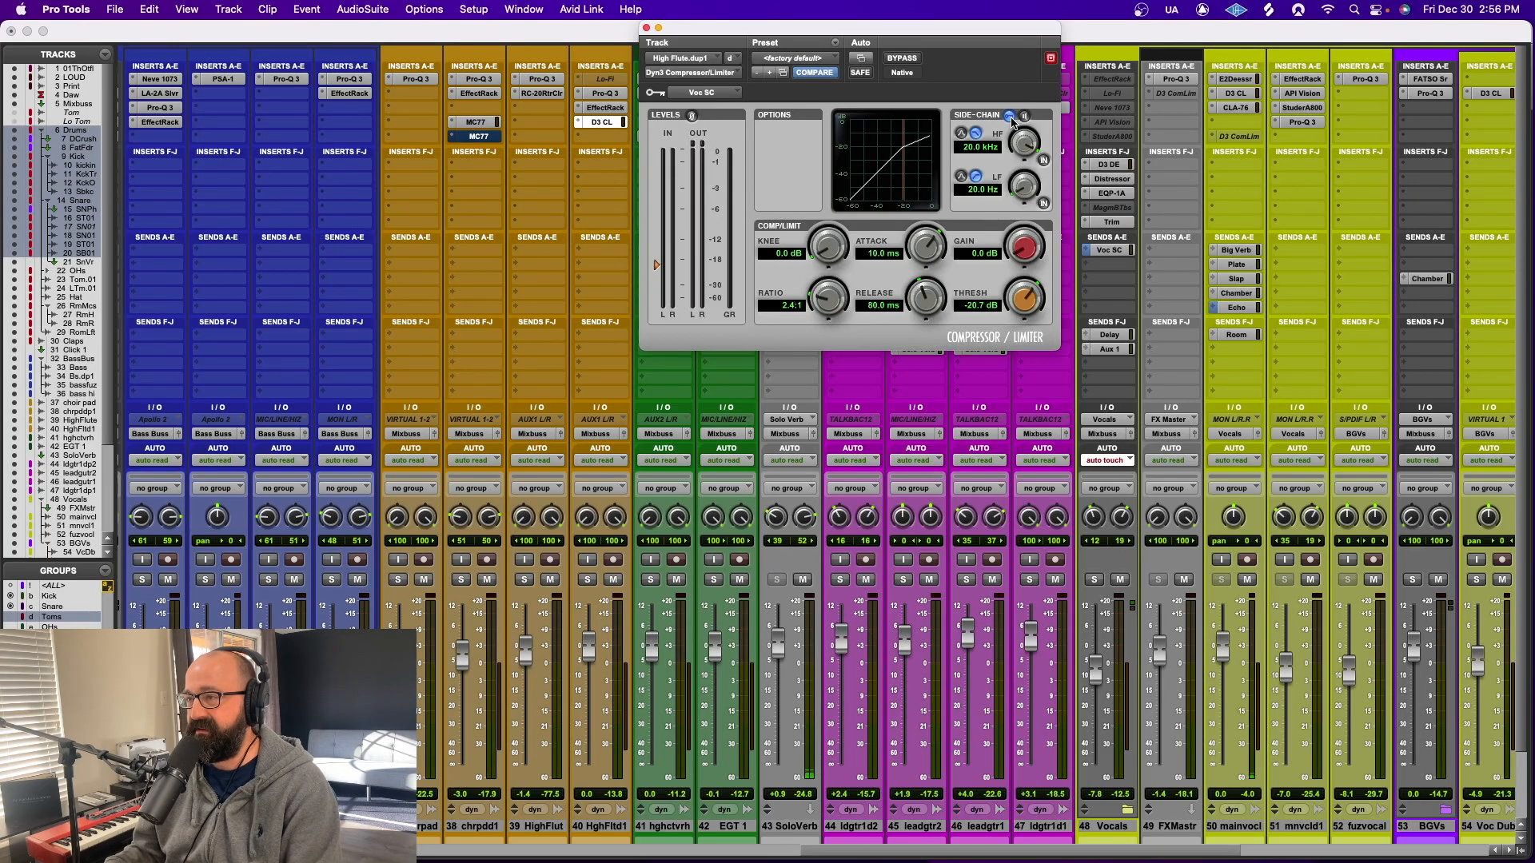
key("super+equal")
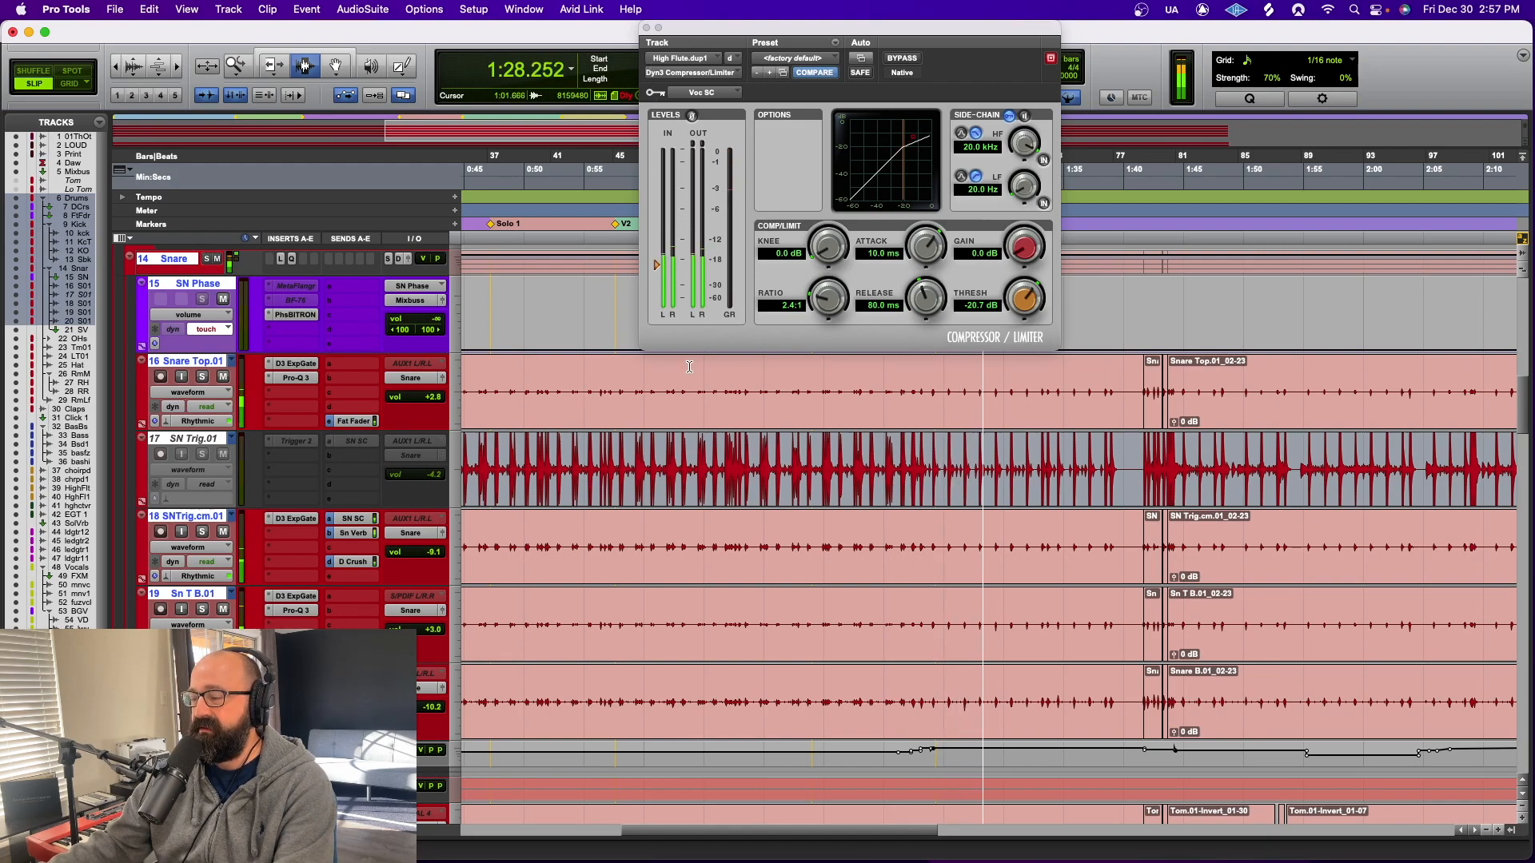
key("super+5")
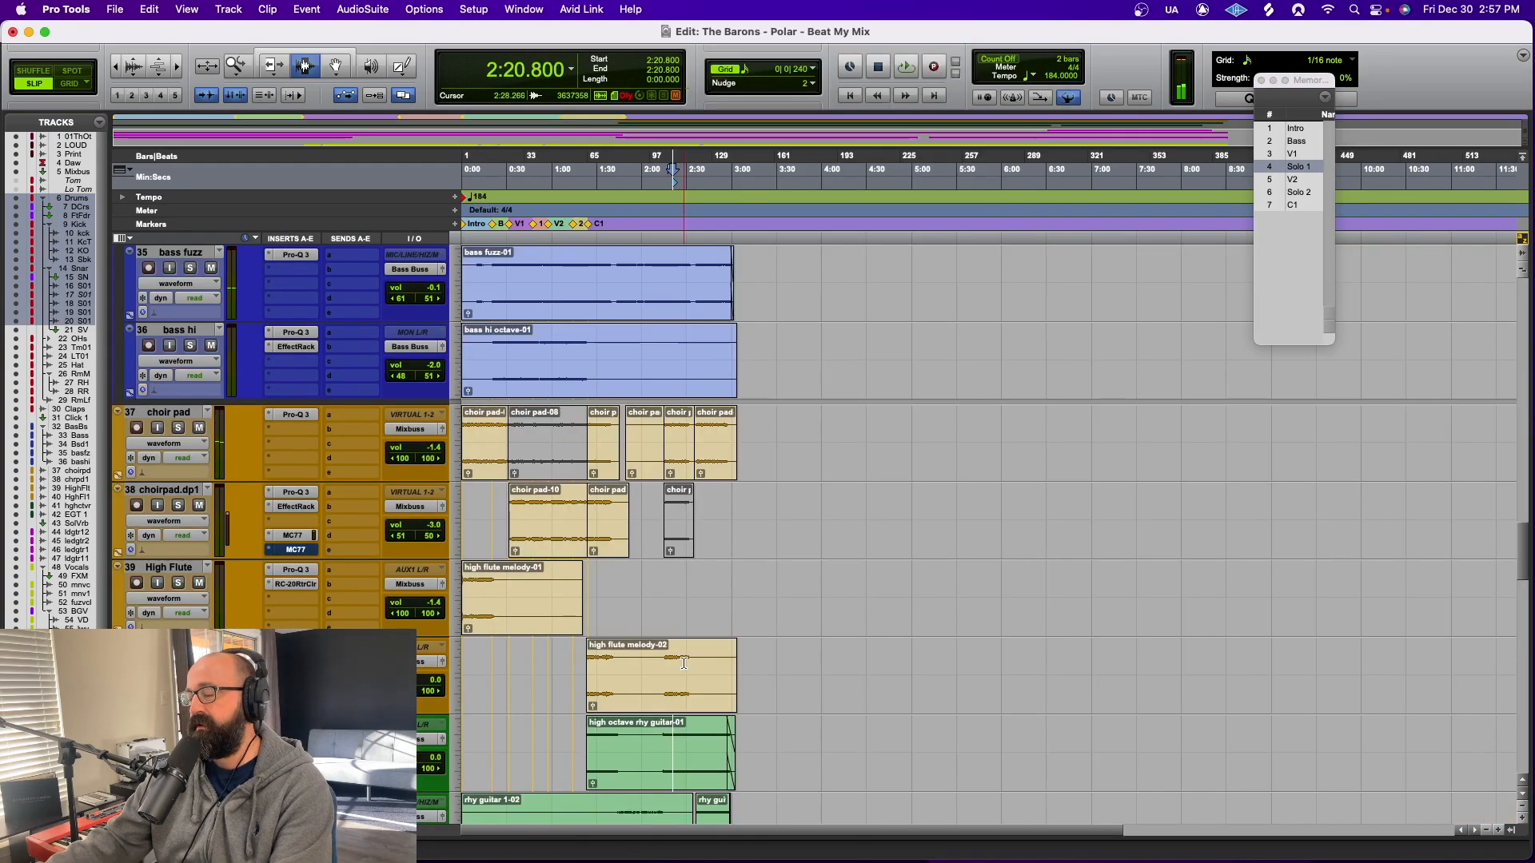
key("super+equal")
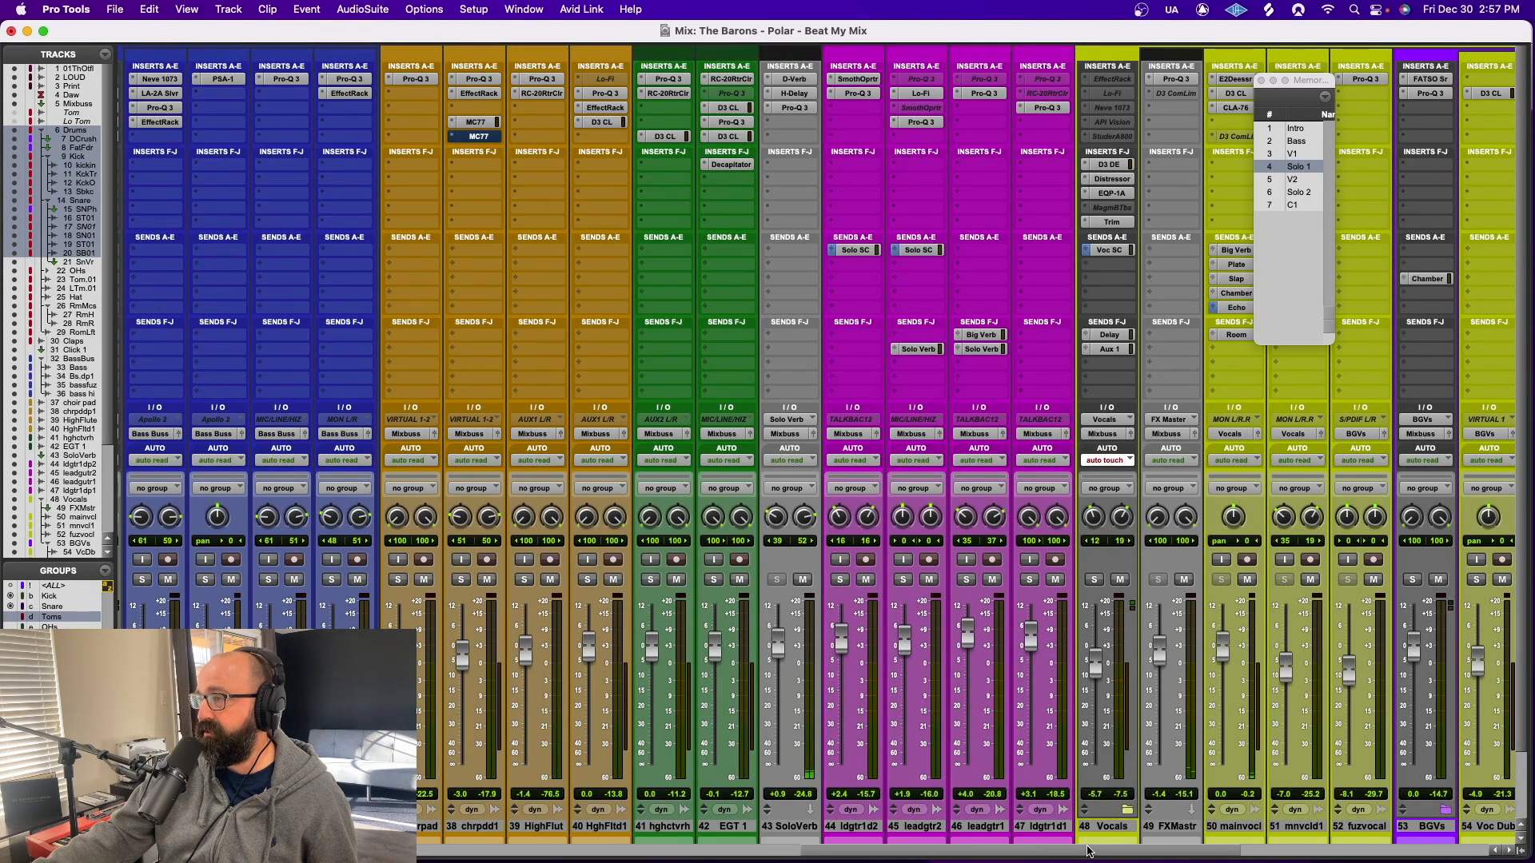
Open the first Pro-Q 3 on the Bass Buss and solo all tracks from the Drums folder through bass hi
left_click_drag(1087, 850, 960, 856)
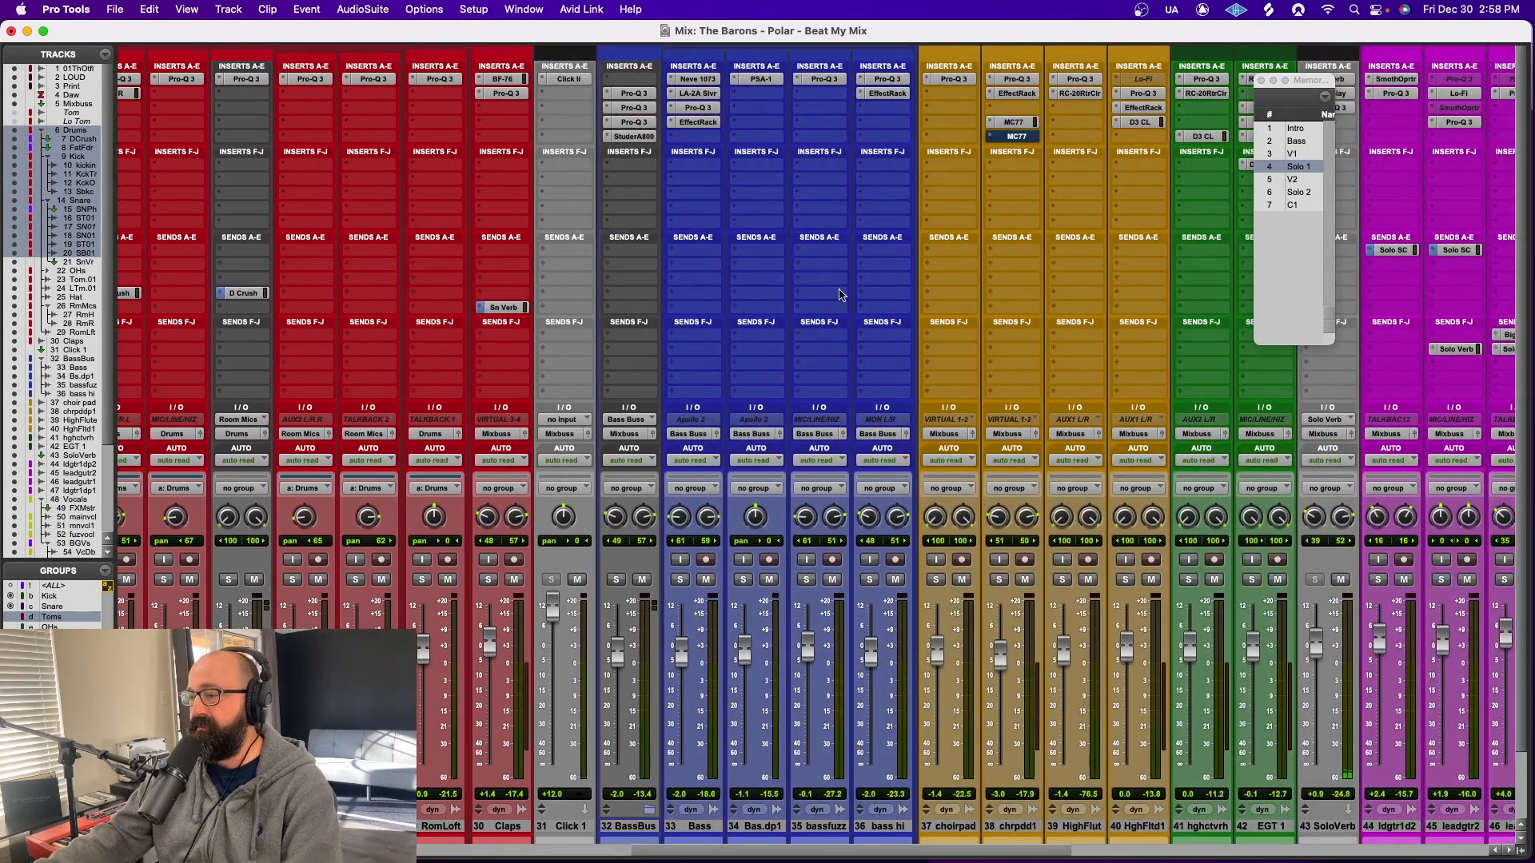
left_click(634, 94)
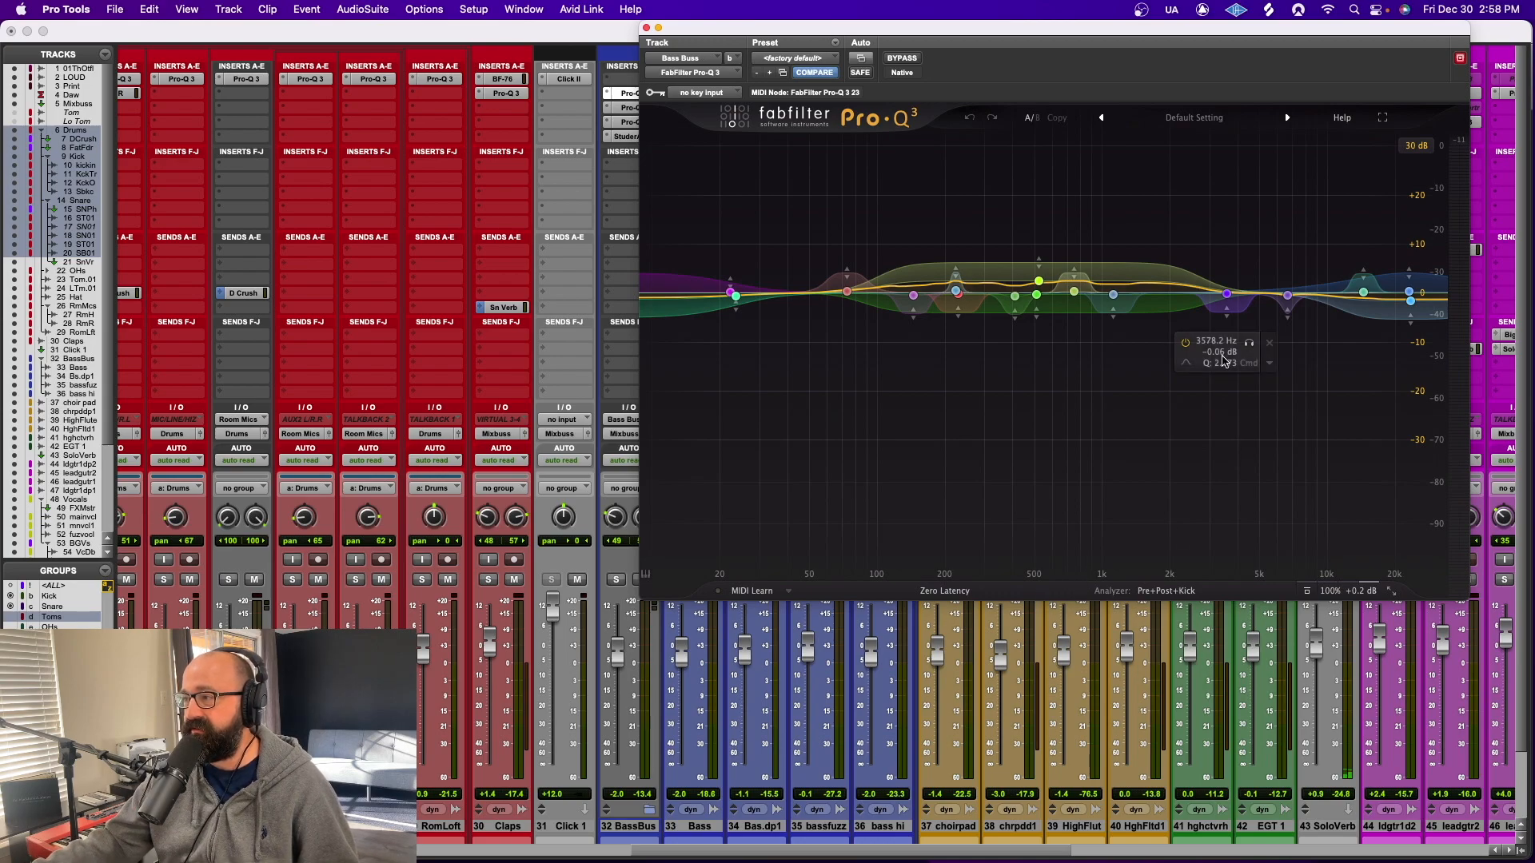
left_click(887, 827)
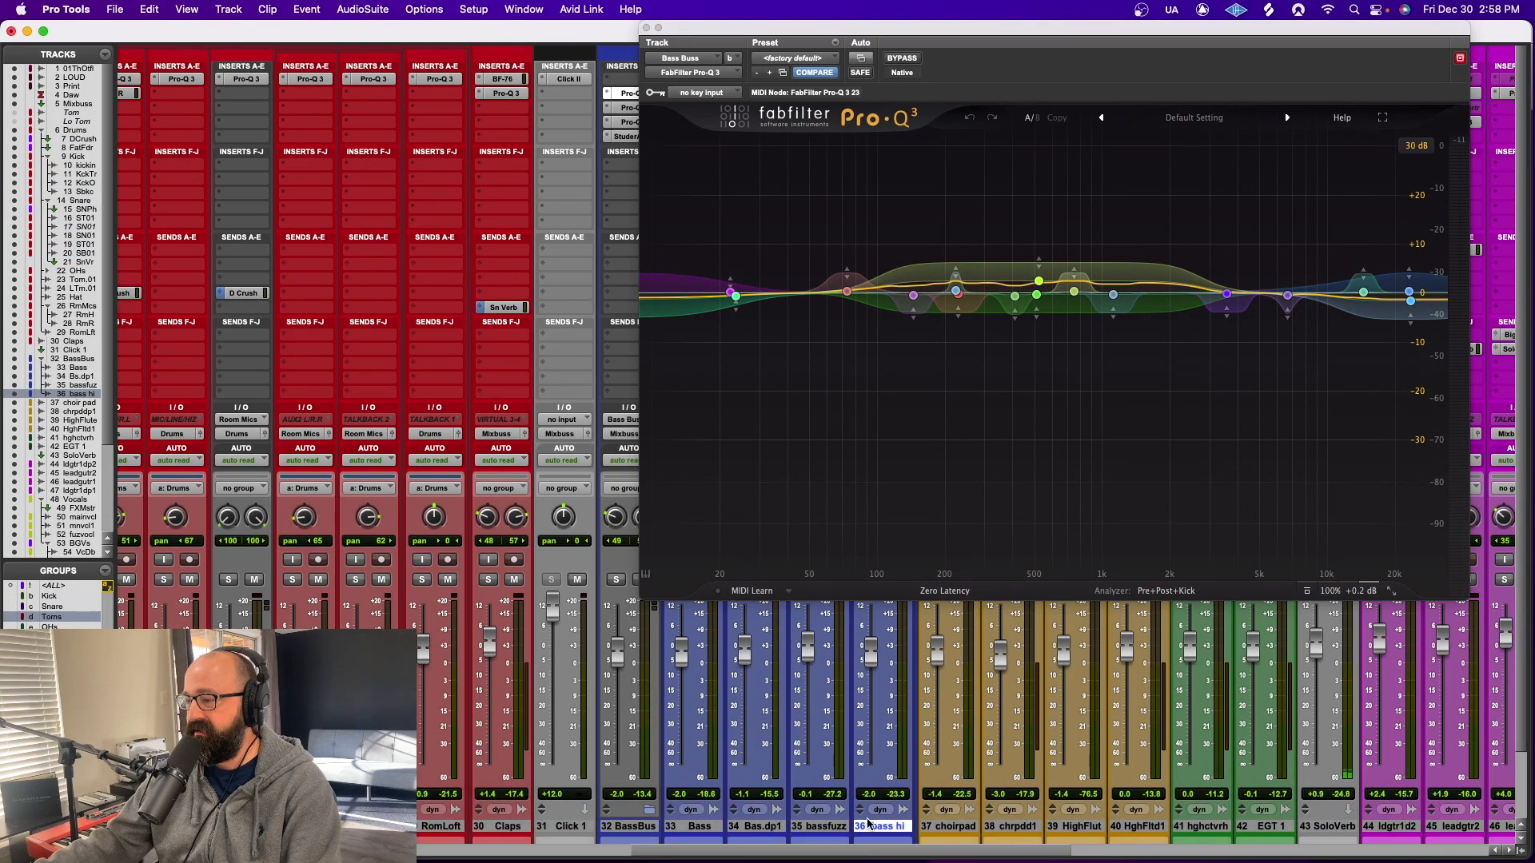
left_click_drag(874, 854, 402, 854)
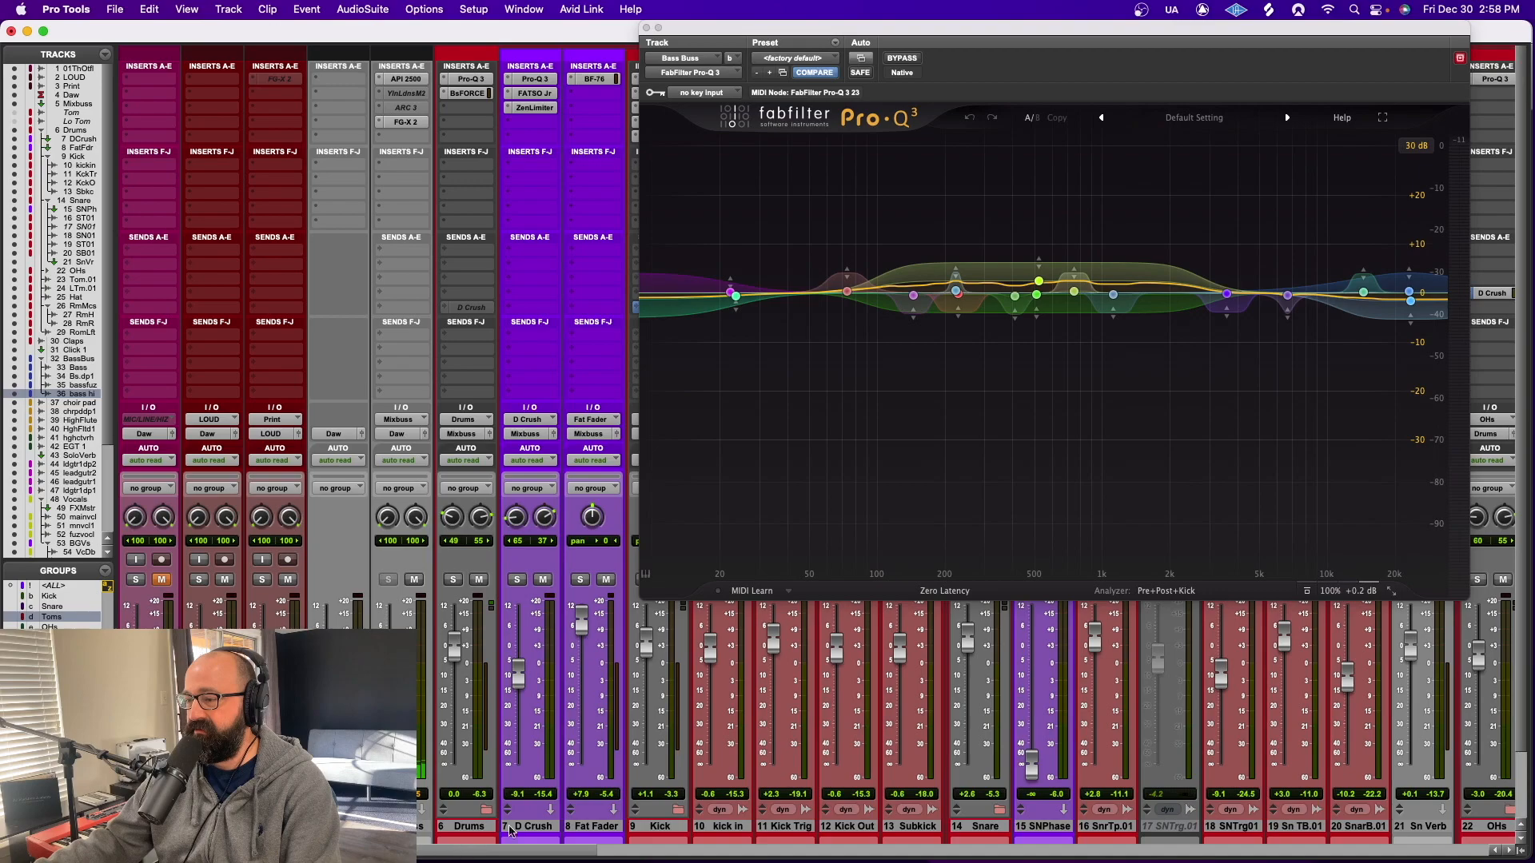
left_click(484, 832)
left_click(452, 581)
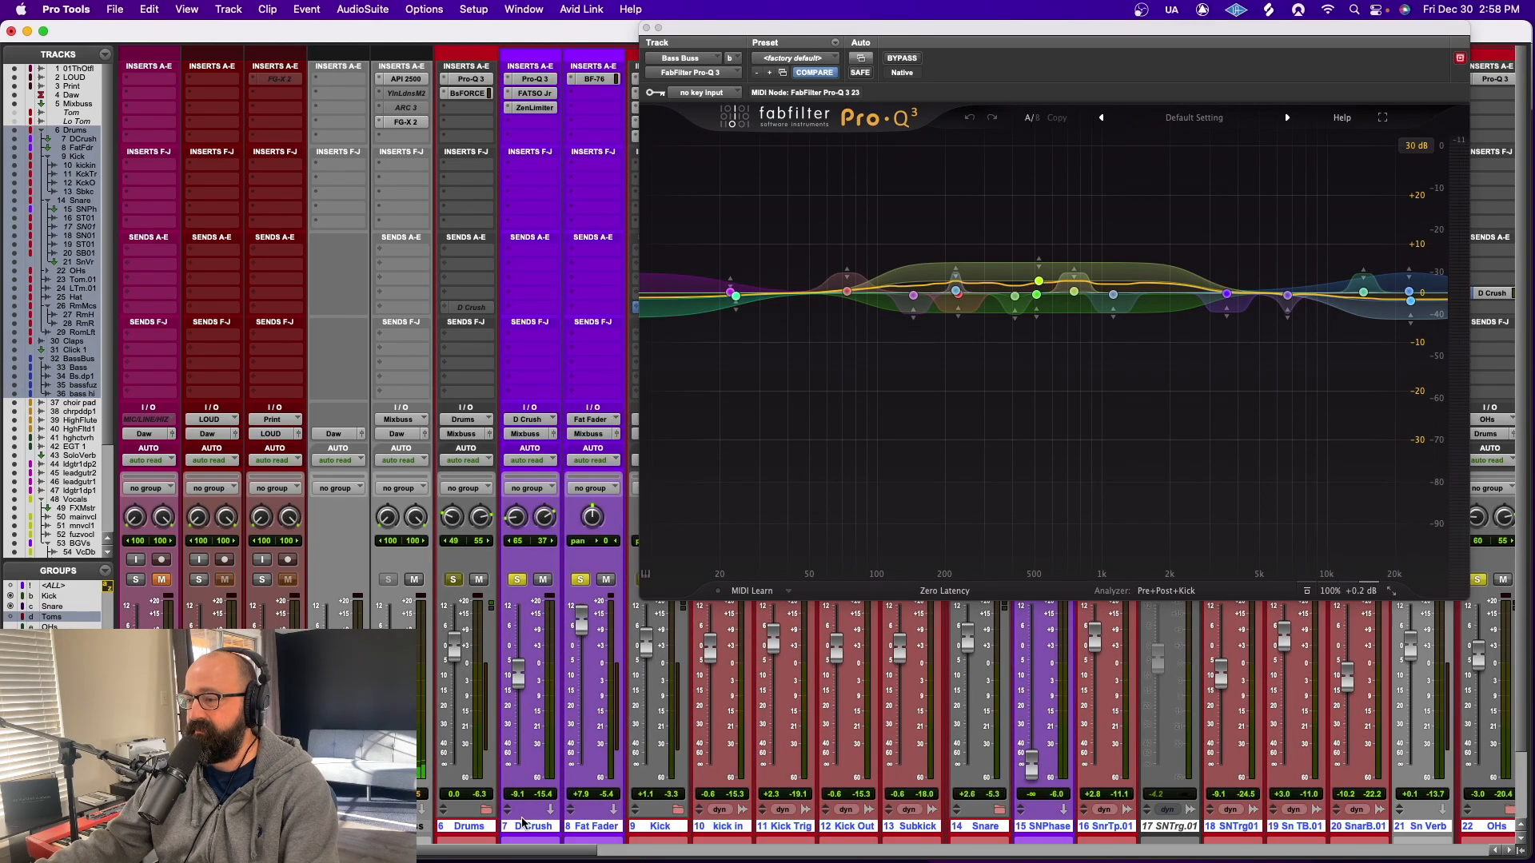
Play the soloed drums and bass and compare the Bass Buss's first Pro-Q 3 active and bypassed, leaving it active and closed
key("space")
left_click_drag(524, 851, 808, 851)
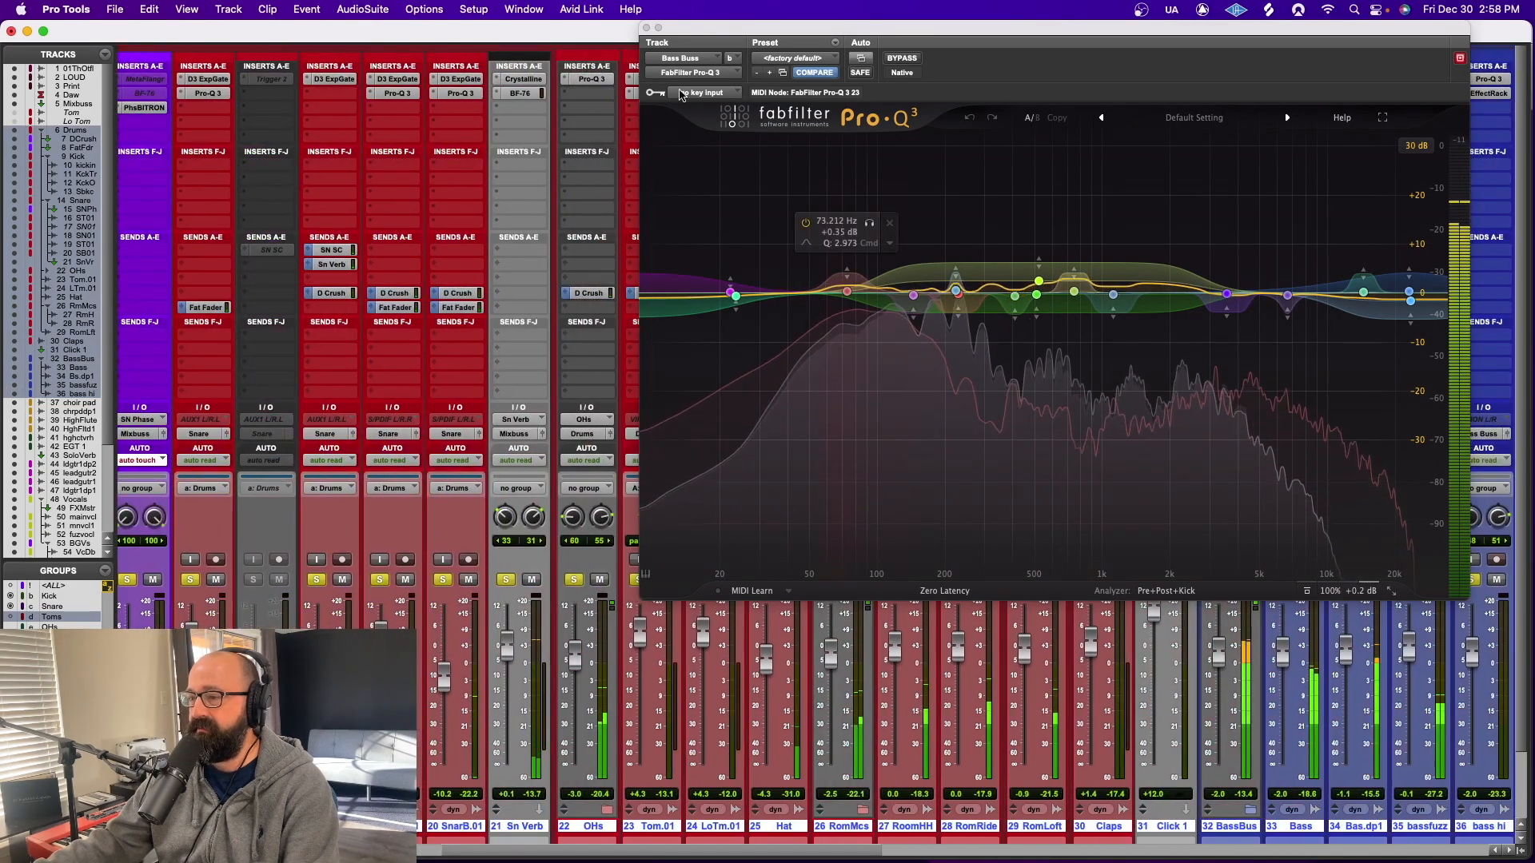
left_click(647, 28)
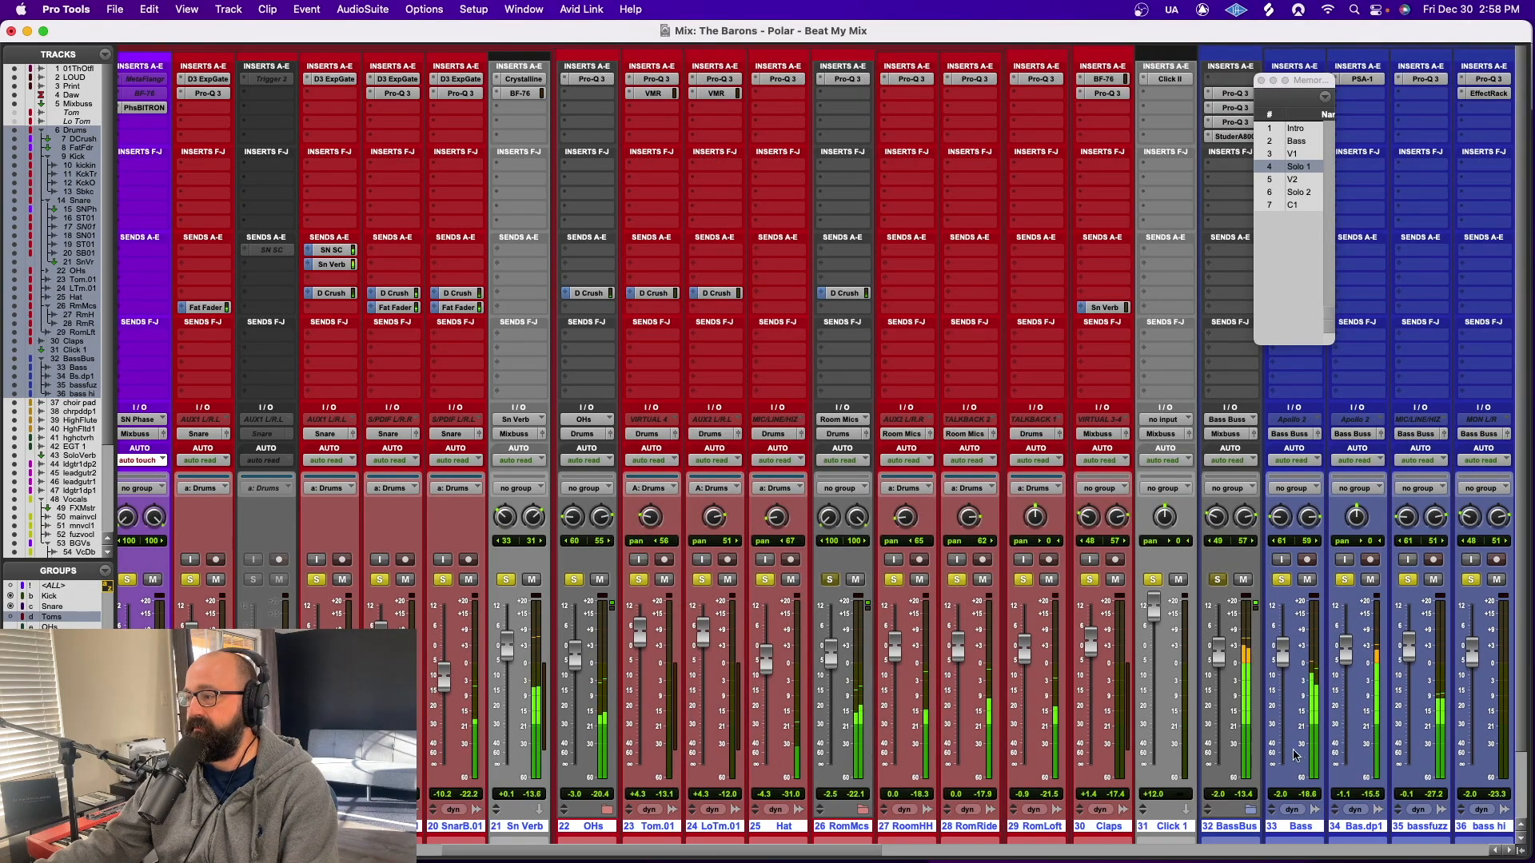
left_click_drag(866, 851, 969, 849)
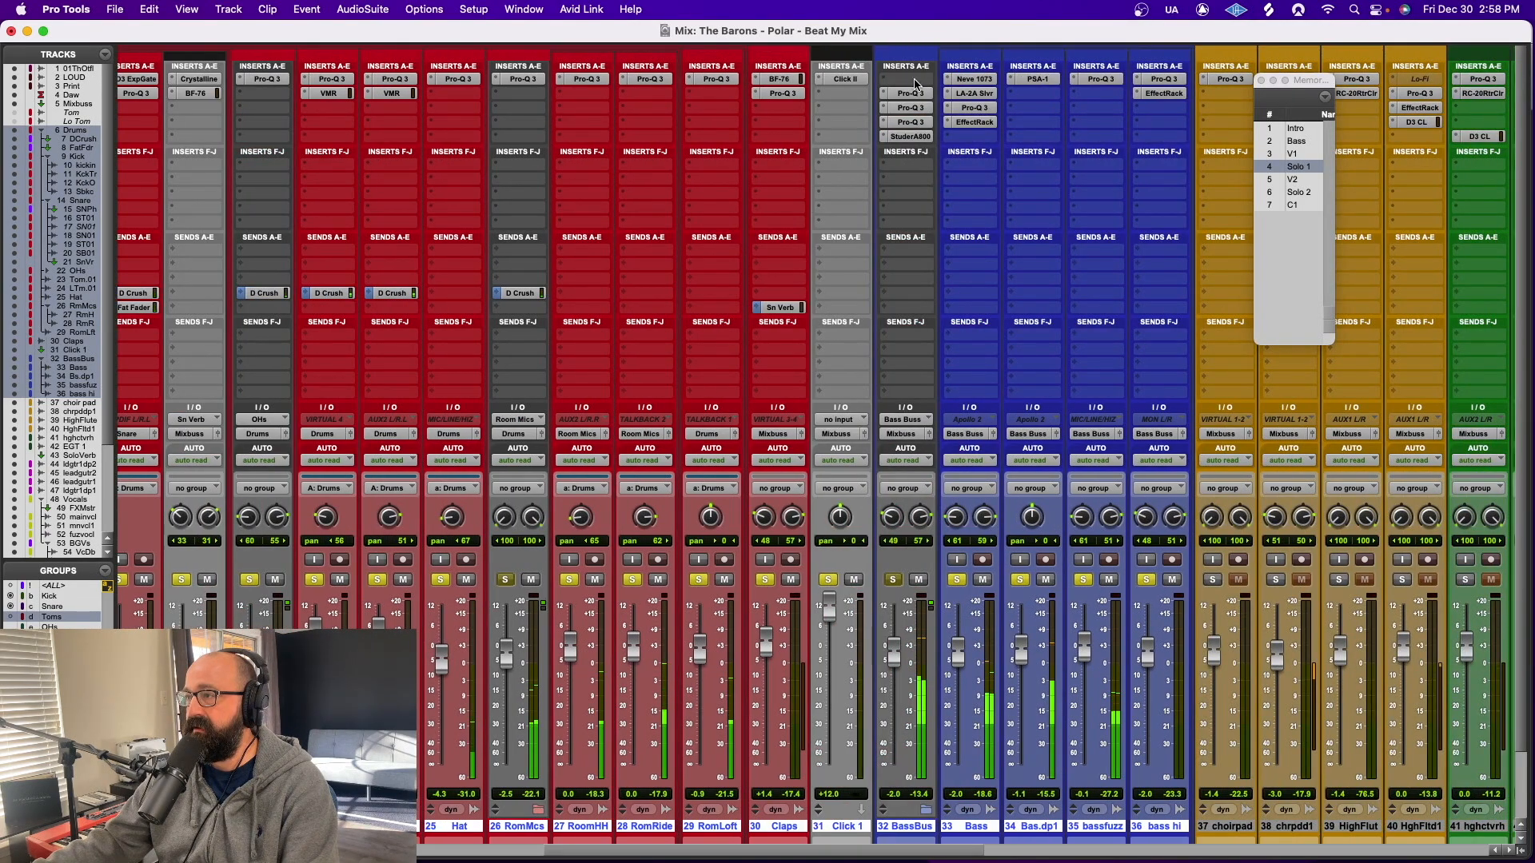
left_click(909, 105)
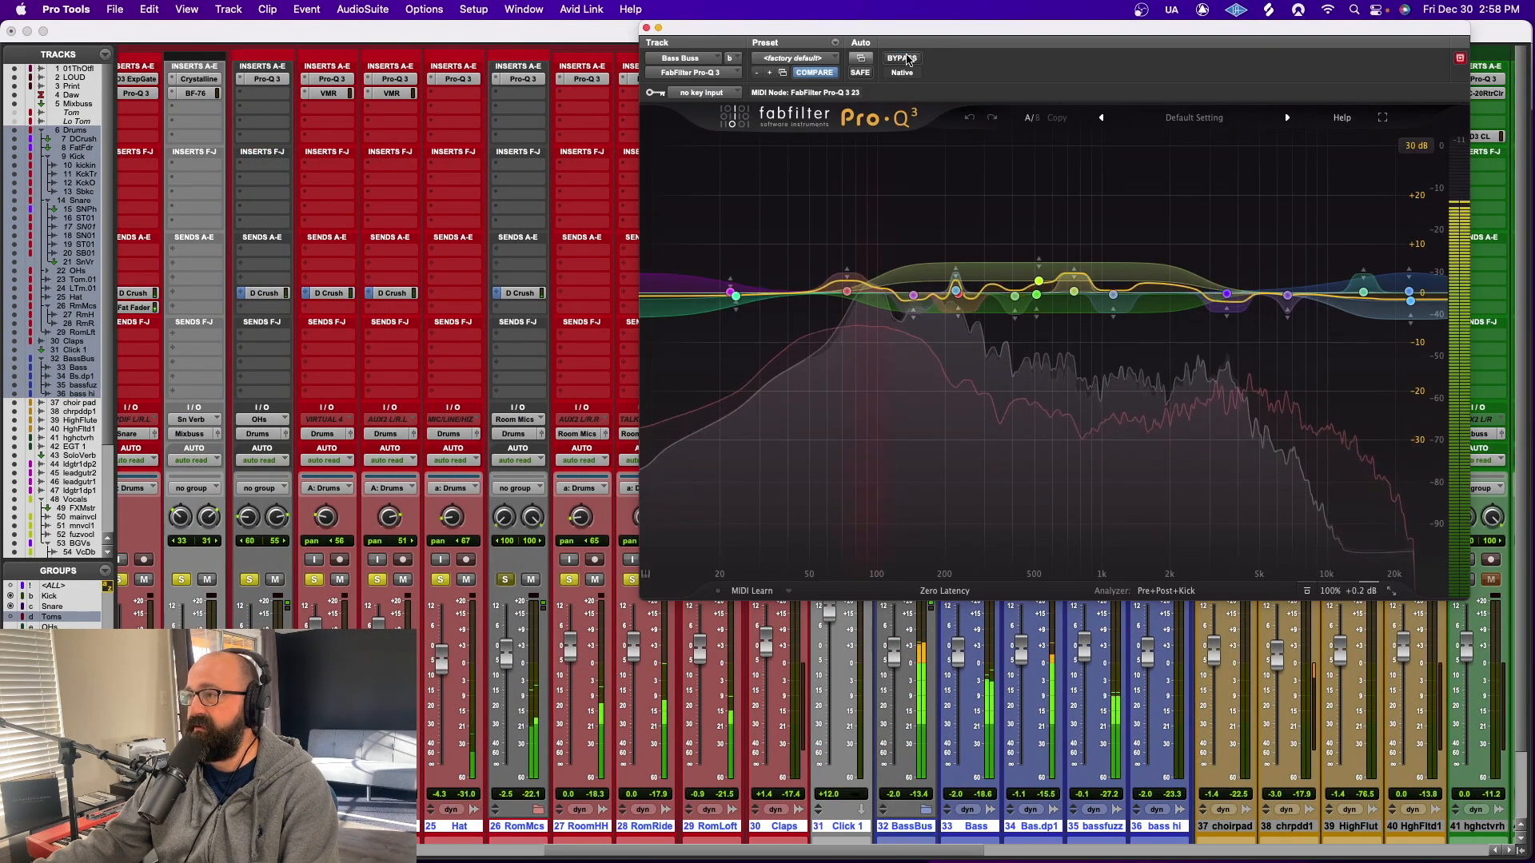
left_click(902, 58)
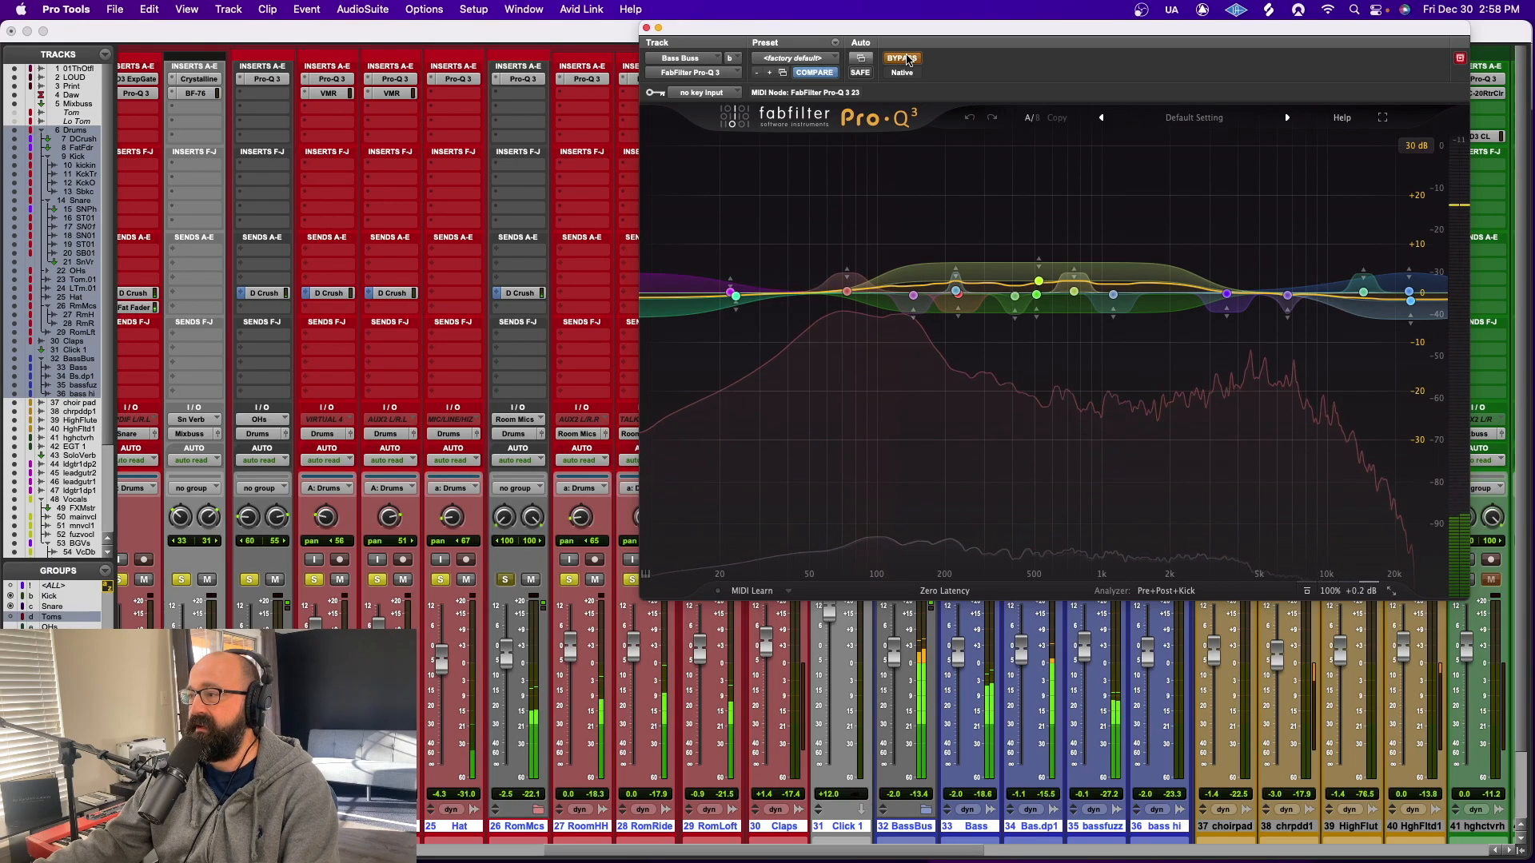
left_click(902, 59)
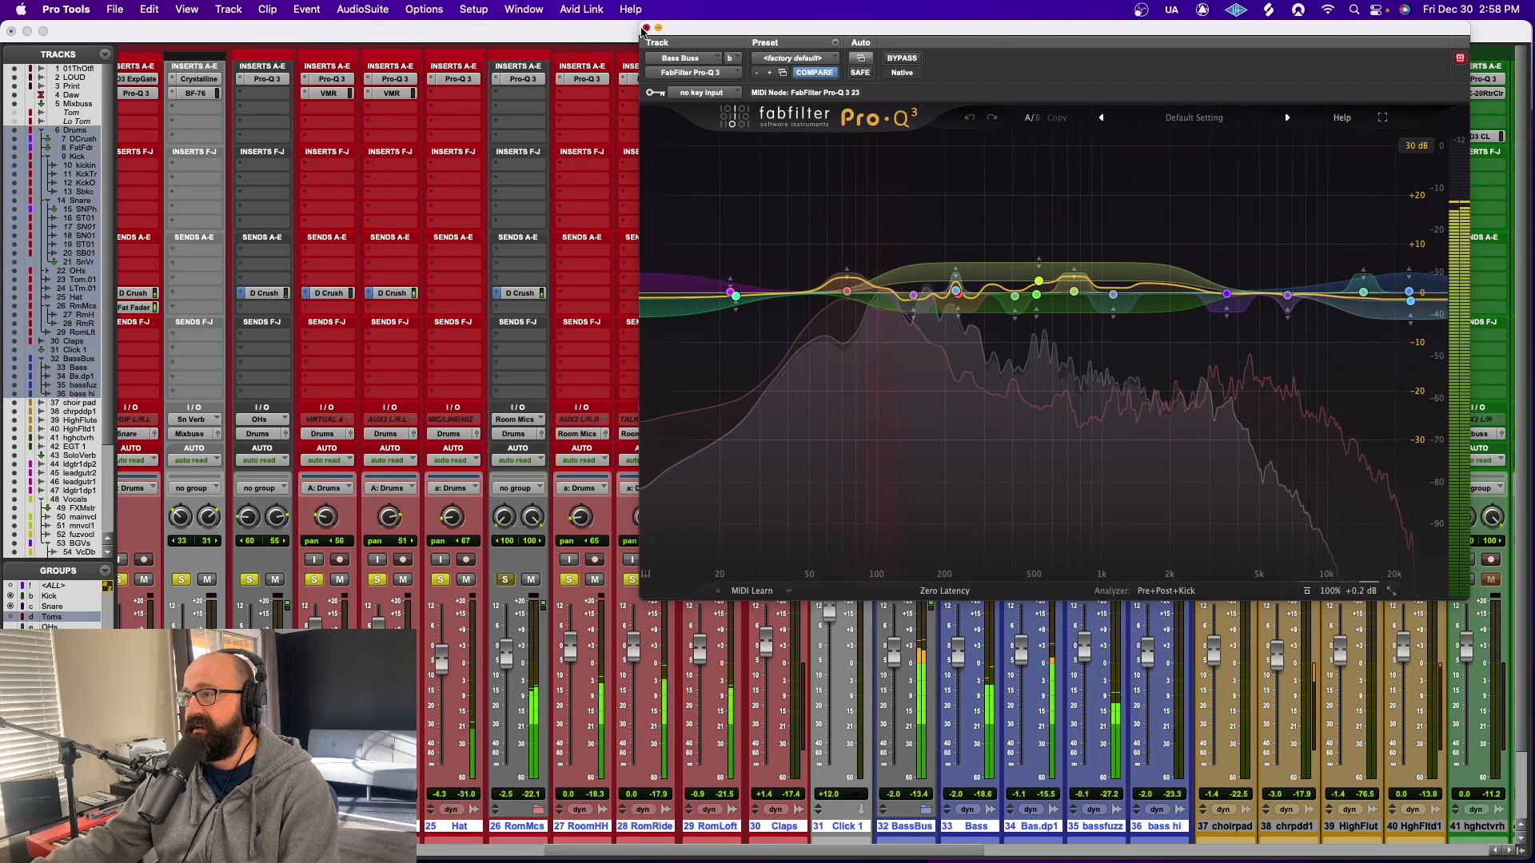
left_click(646, 27)
Review the second Pro-Q 3 on the Bass Buss, compare it bypassed during playback, and close its window
left_click(917, 117)
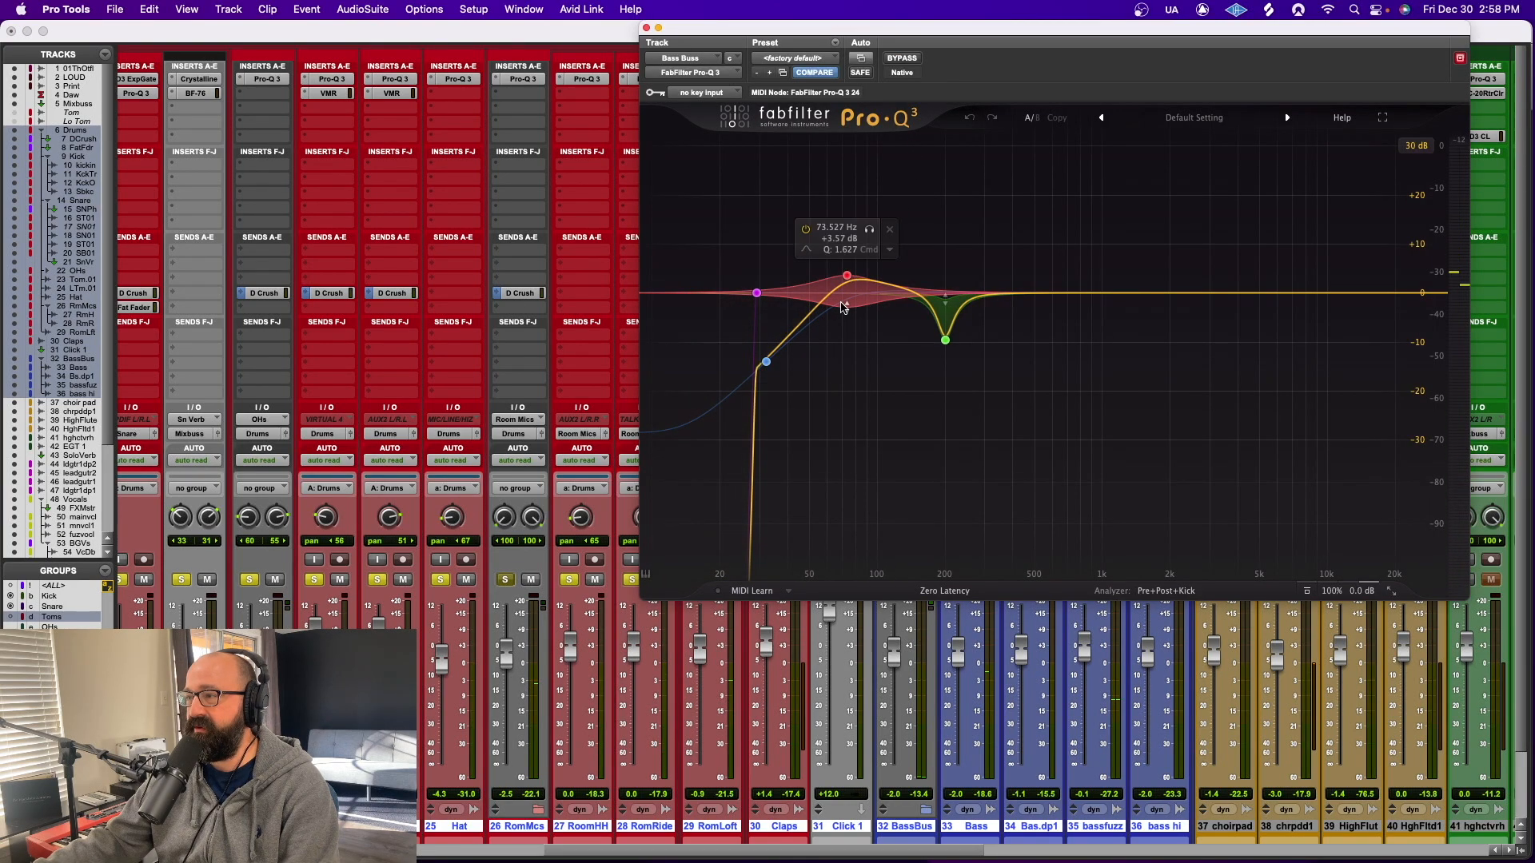
key("space")
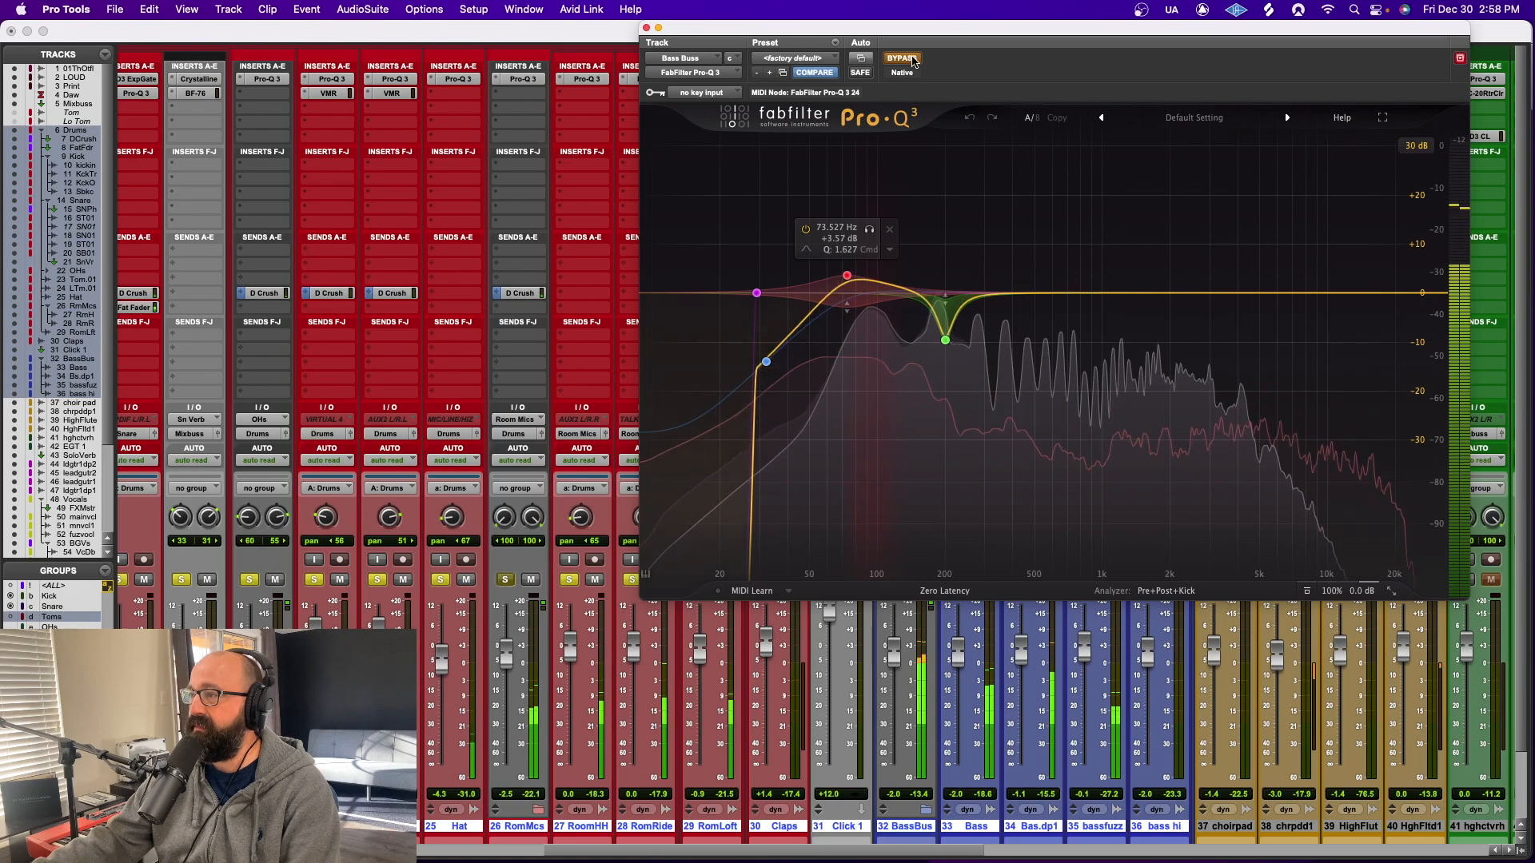
left_click(646, 28)
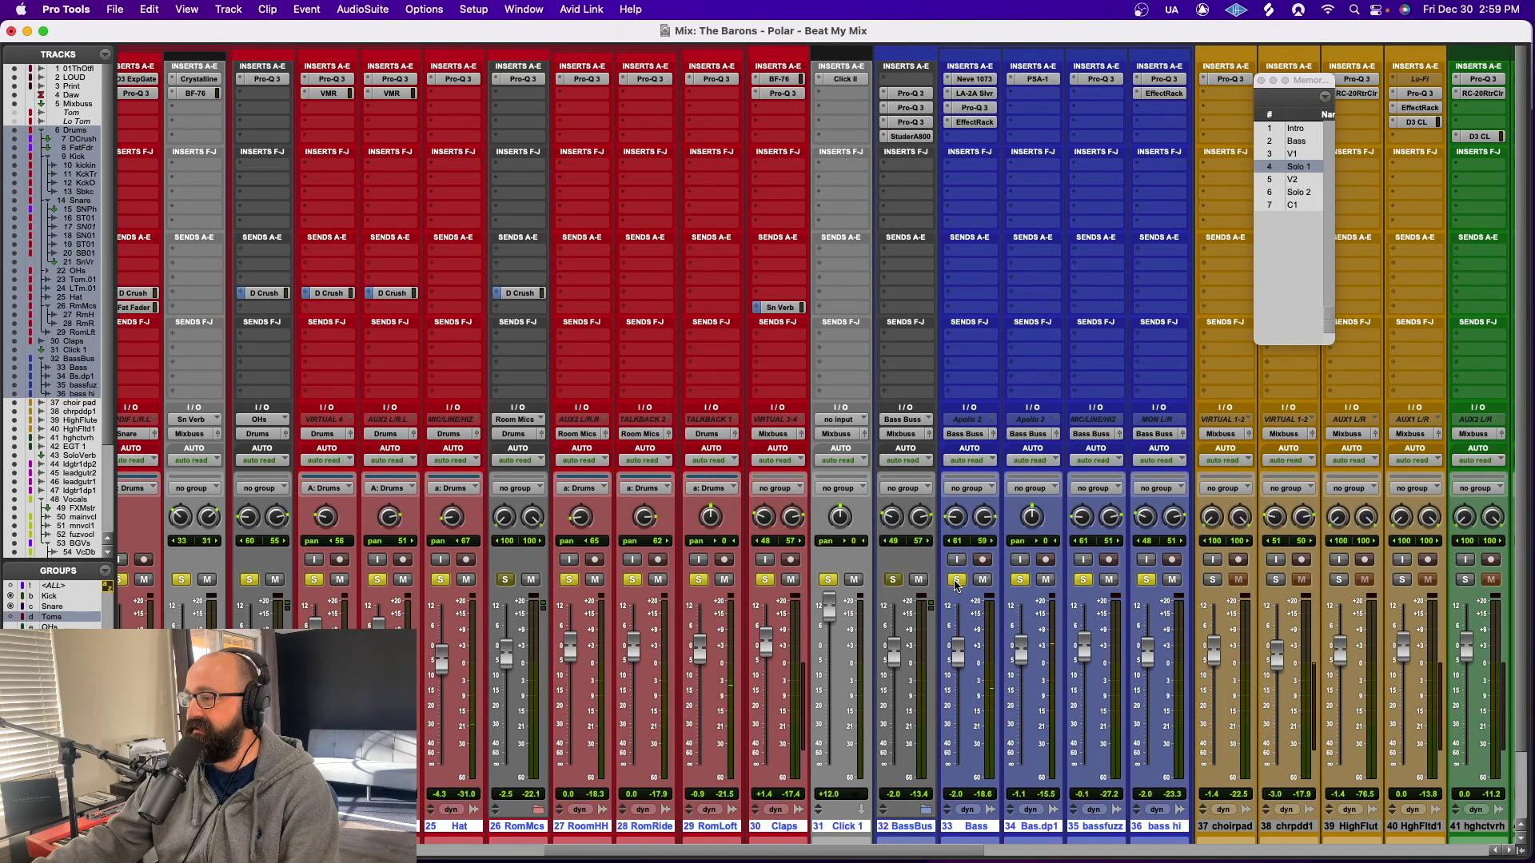
Solo only the Bass track with all its inserts bypassed and raise its fader to +3.3 dB
left_click(957, 579)
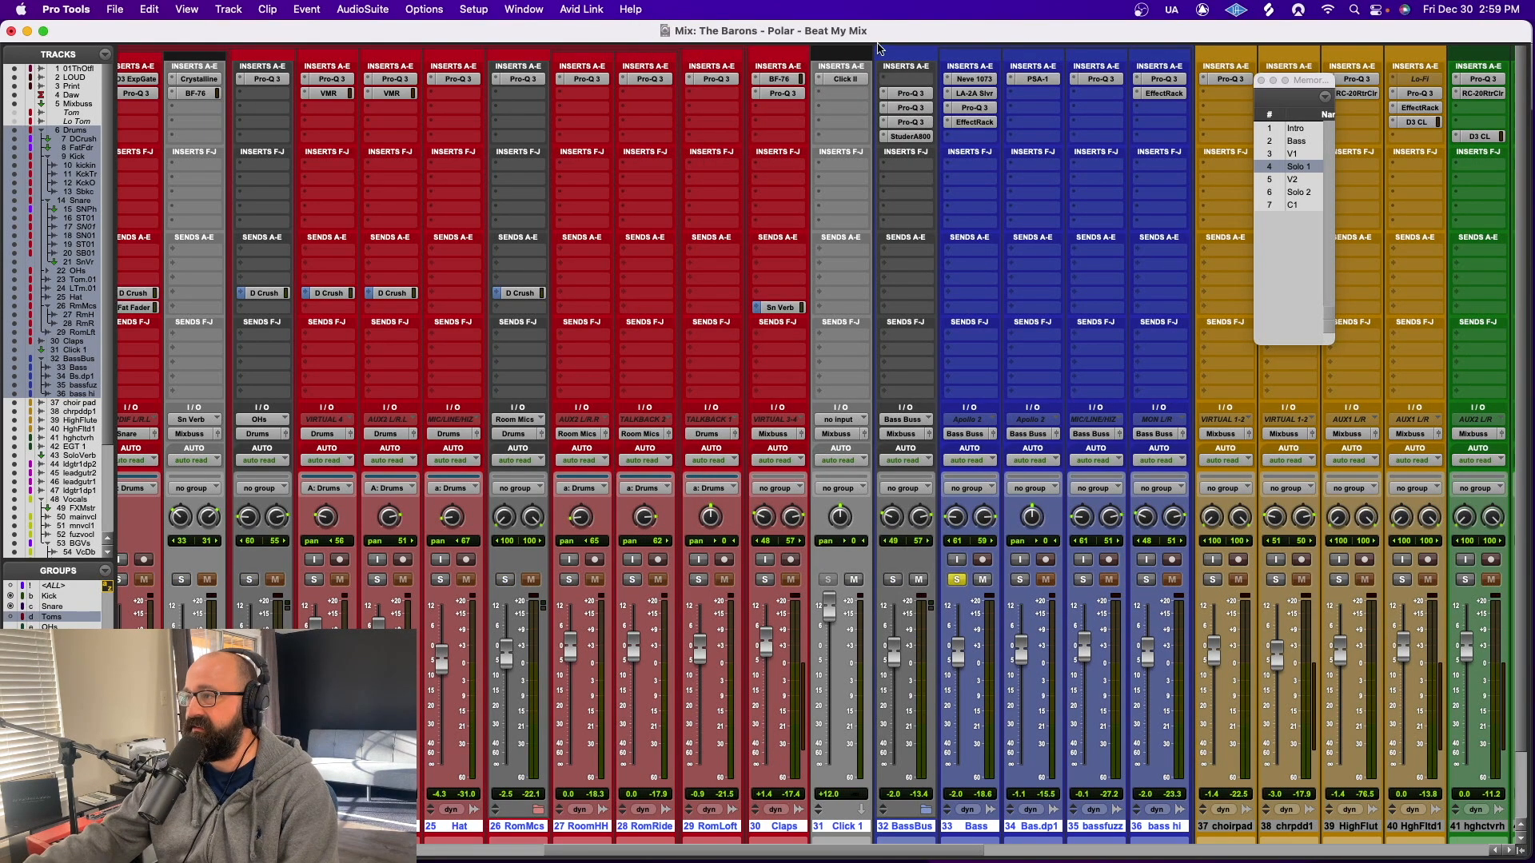
left_click(967, 79, "ctrl+super")
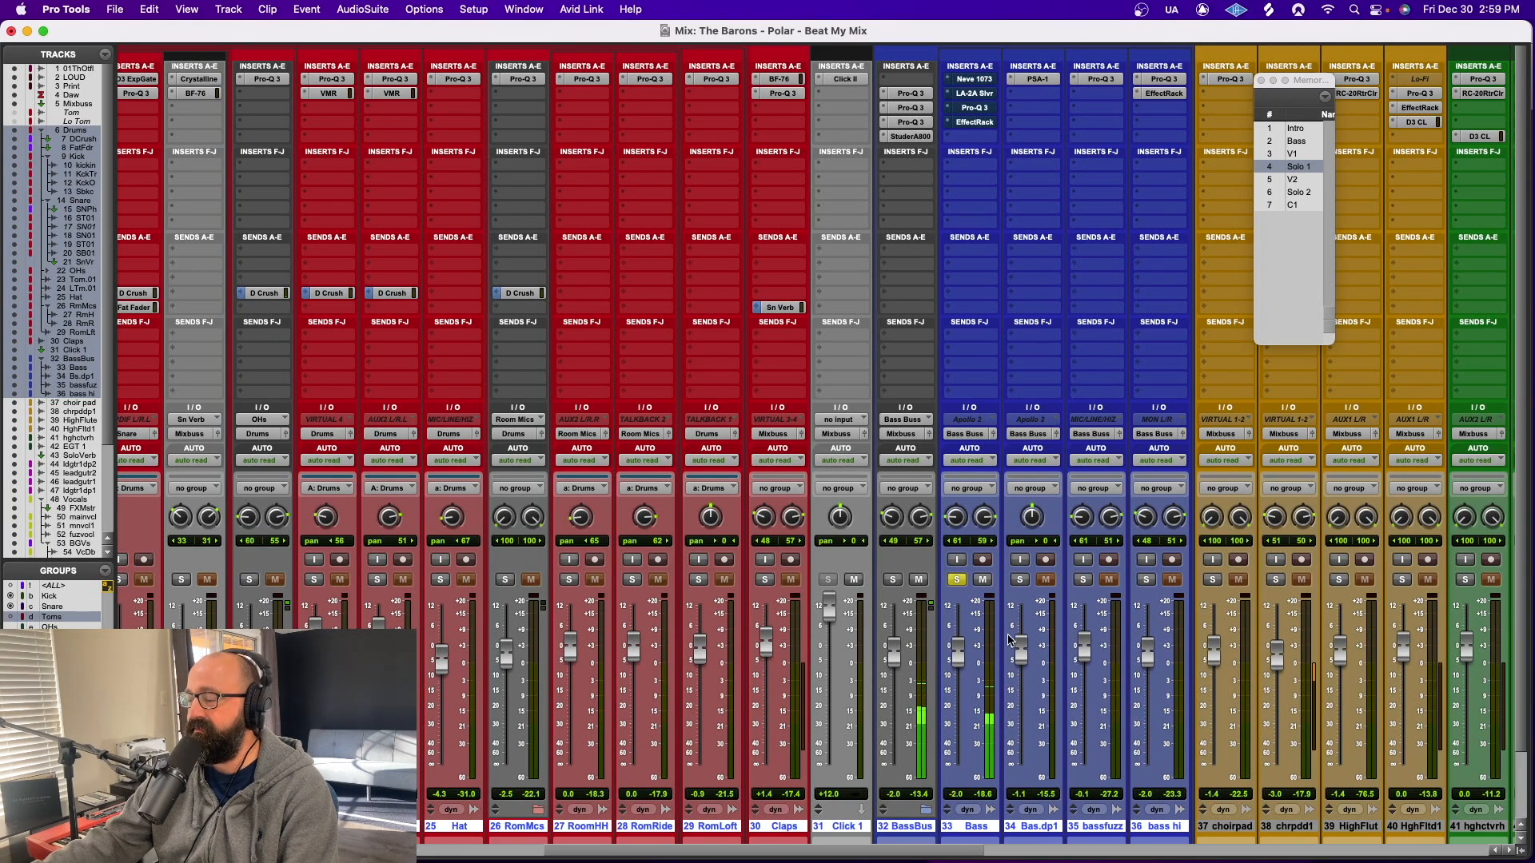
left_click_drag(959, 652, 959, 629)
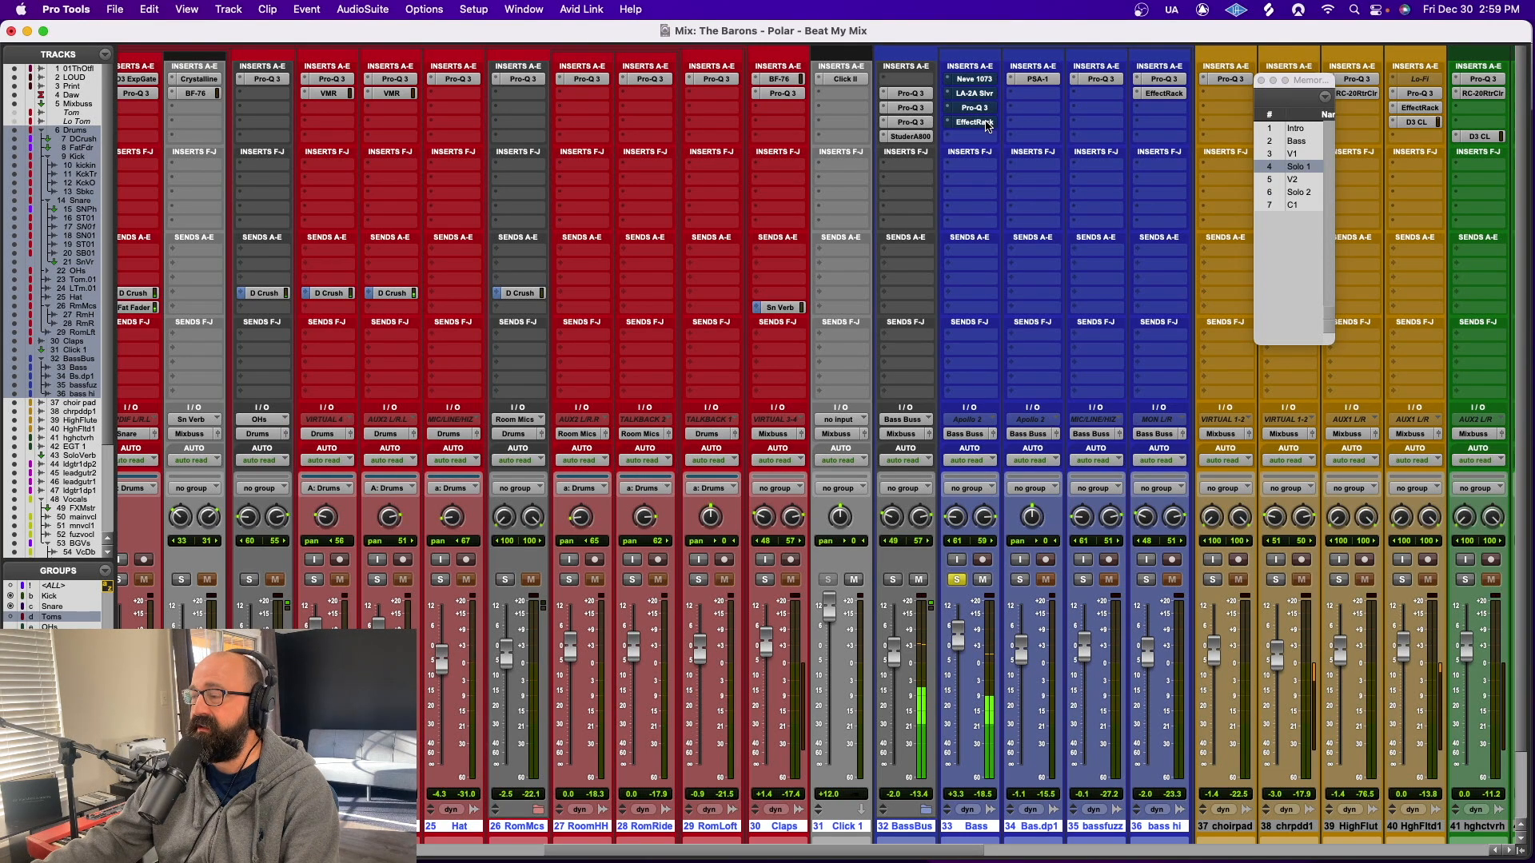
Compare the Bass track's EffectRack with the Jaco Fat Chorus preset active and bypassed, leave it active, and close its window
left_click(977, 122)
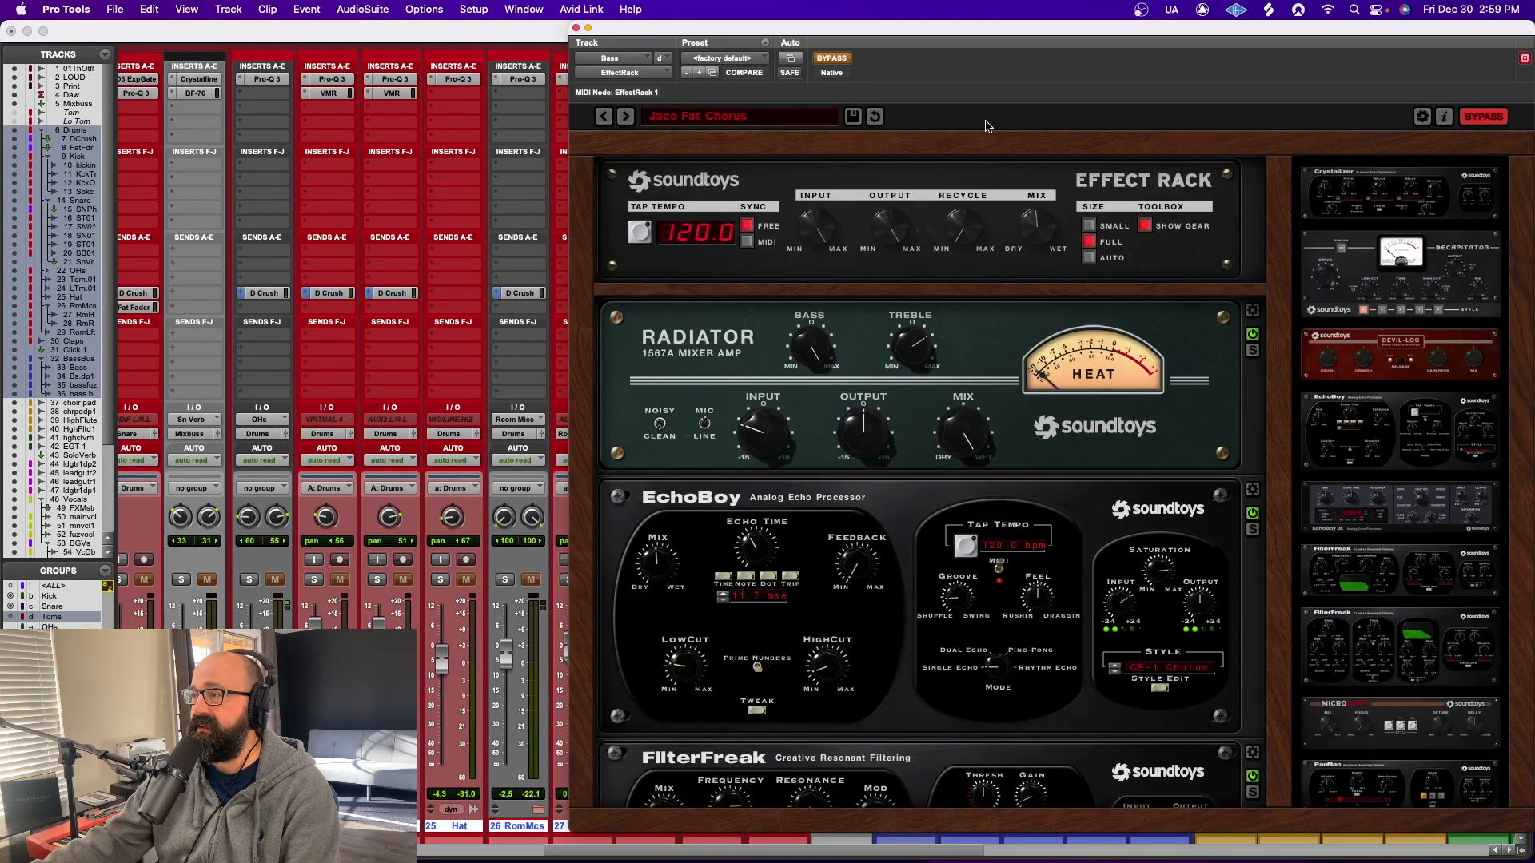
left_click(827, 58)
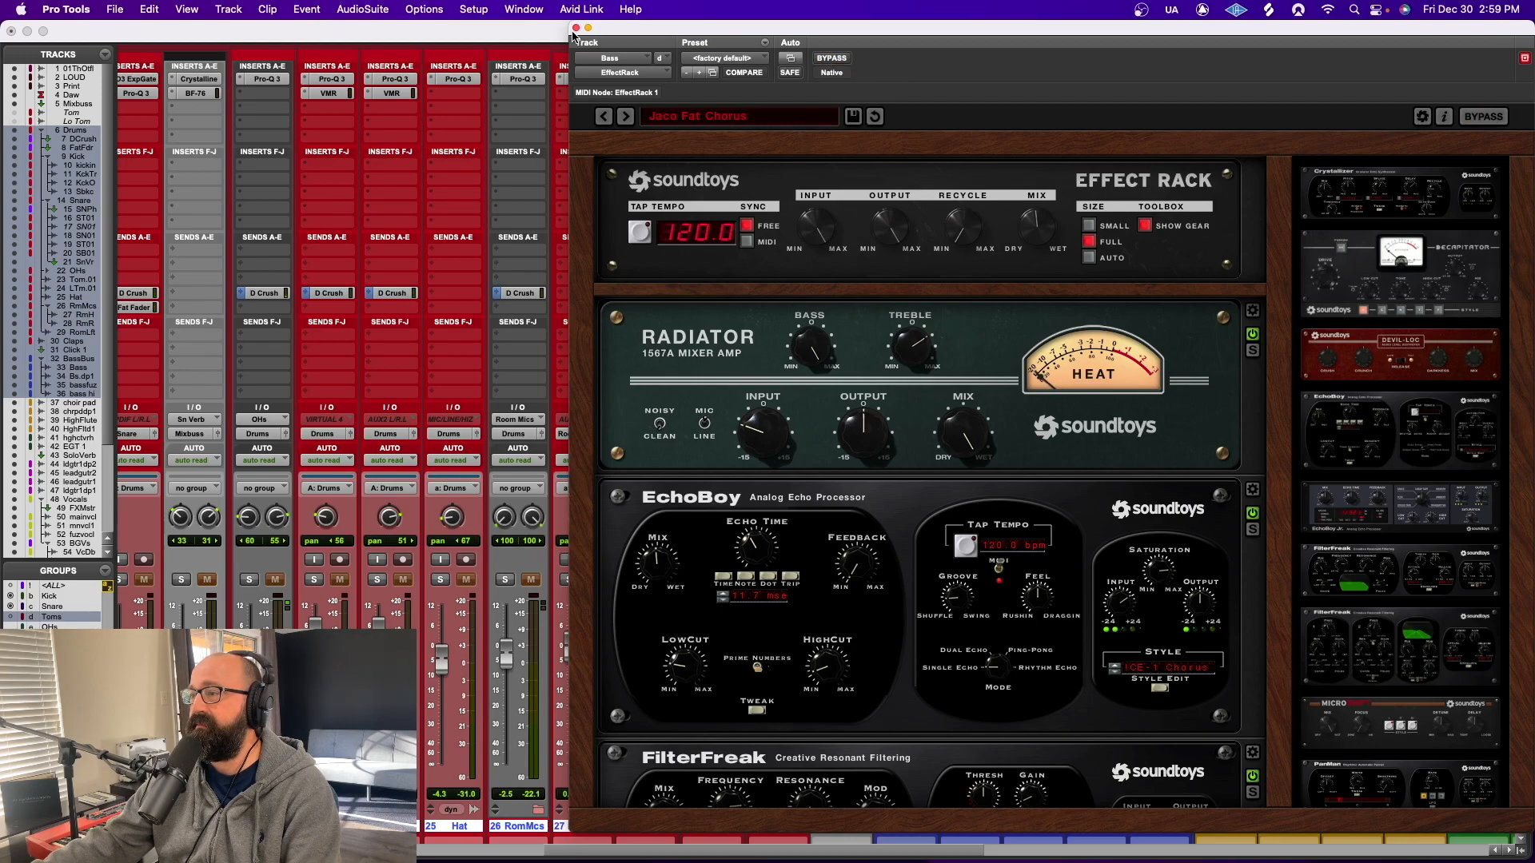
left_click(827, 60)
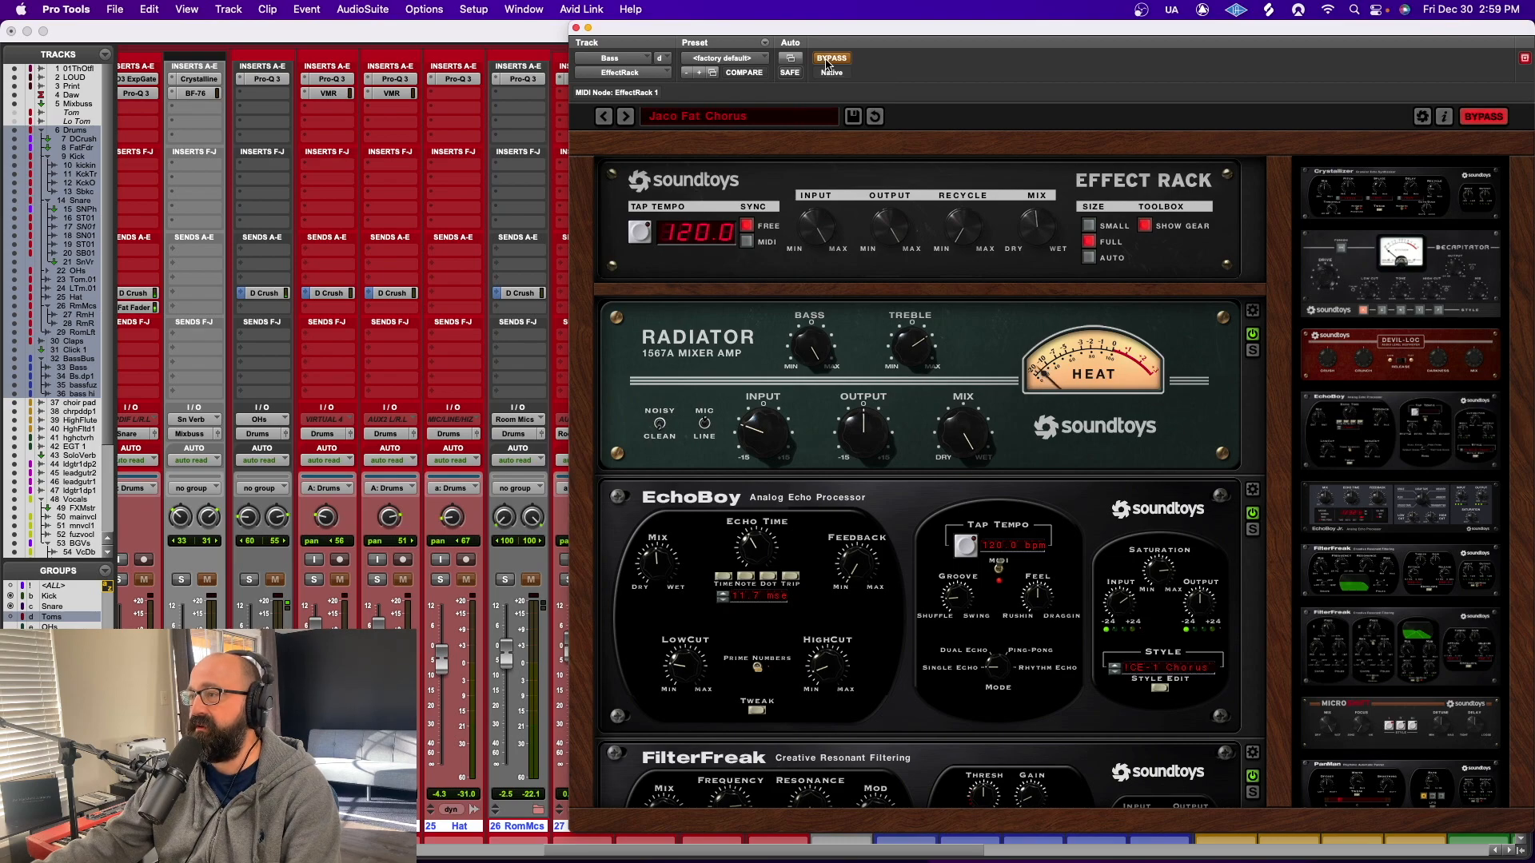
left_click(826, 59)
left_click(576, 28)
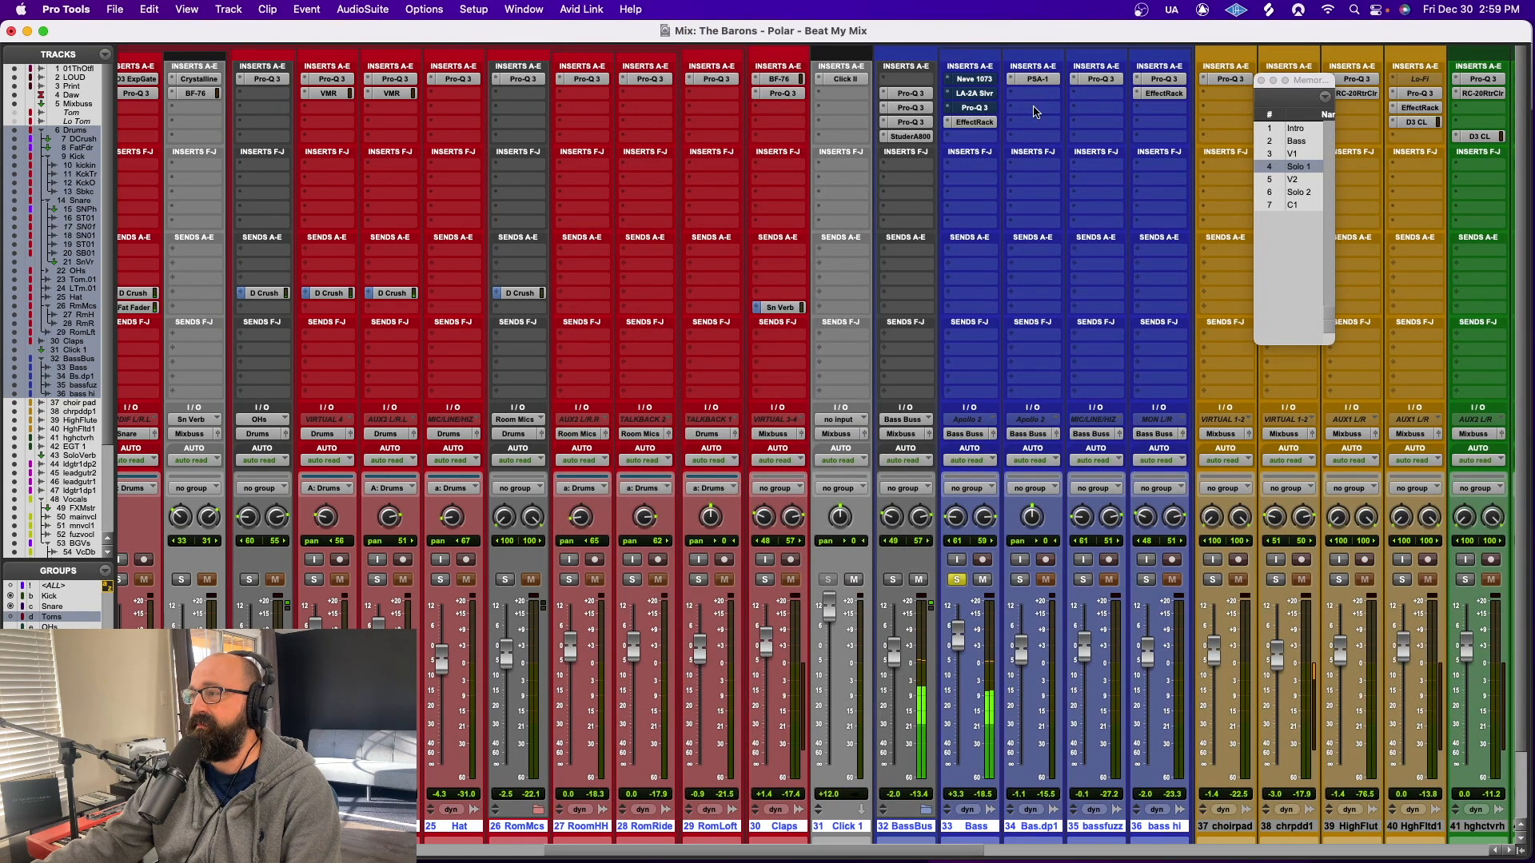
Reactivate the Pro-Q 3, Neve 1073 and LA-2A inserts on the Bass track, viewing the Pro-Q 3 curve
left_click(970, 108, "super")
left_click(970, 108)
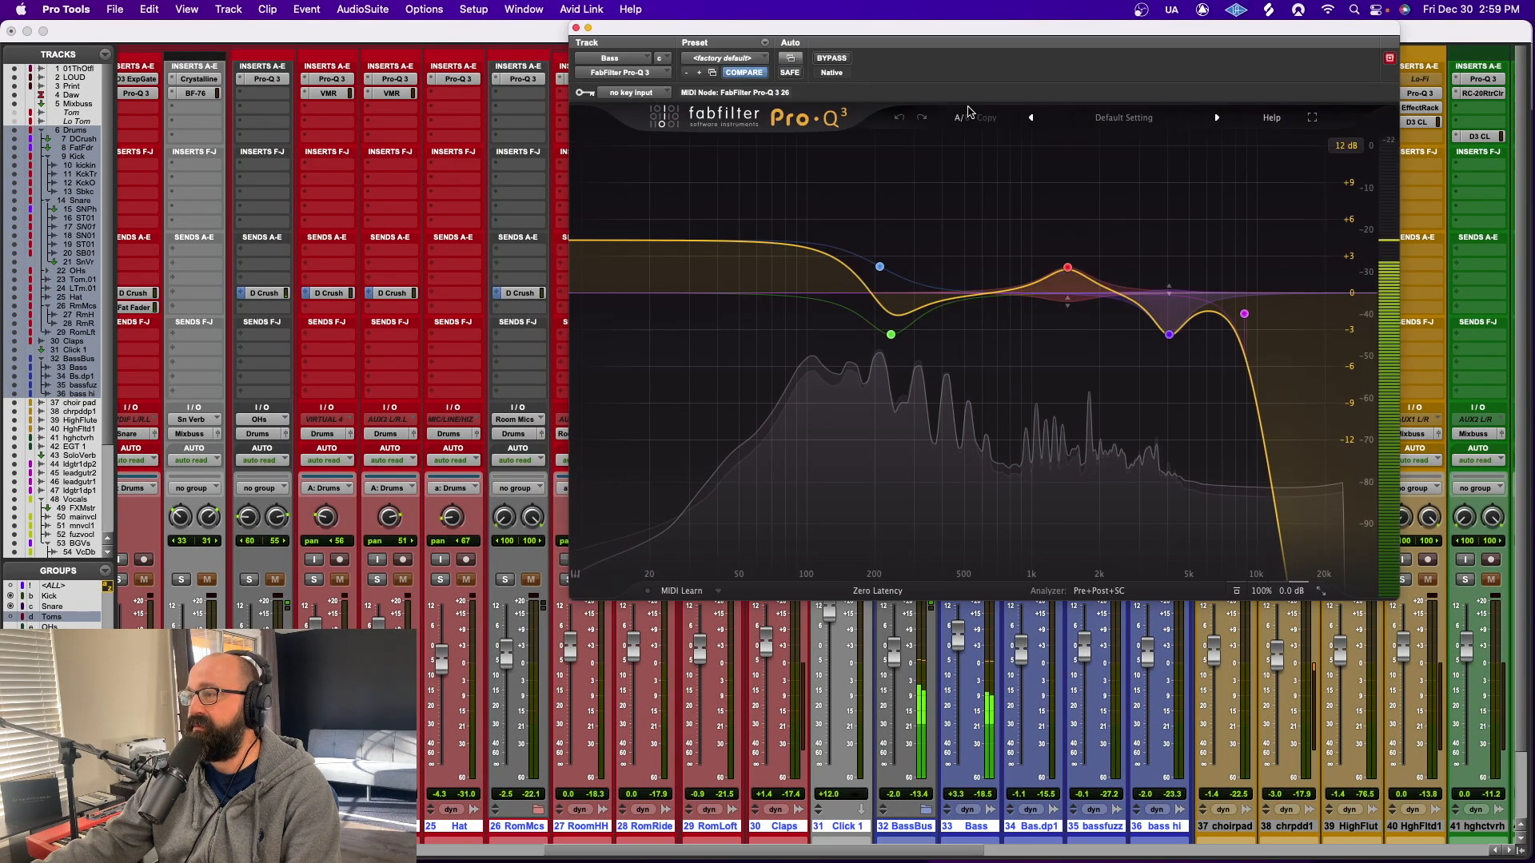
left_click(575, 29)
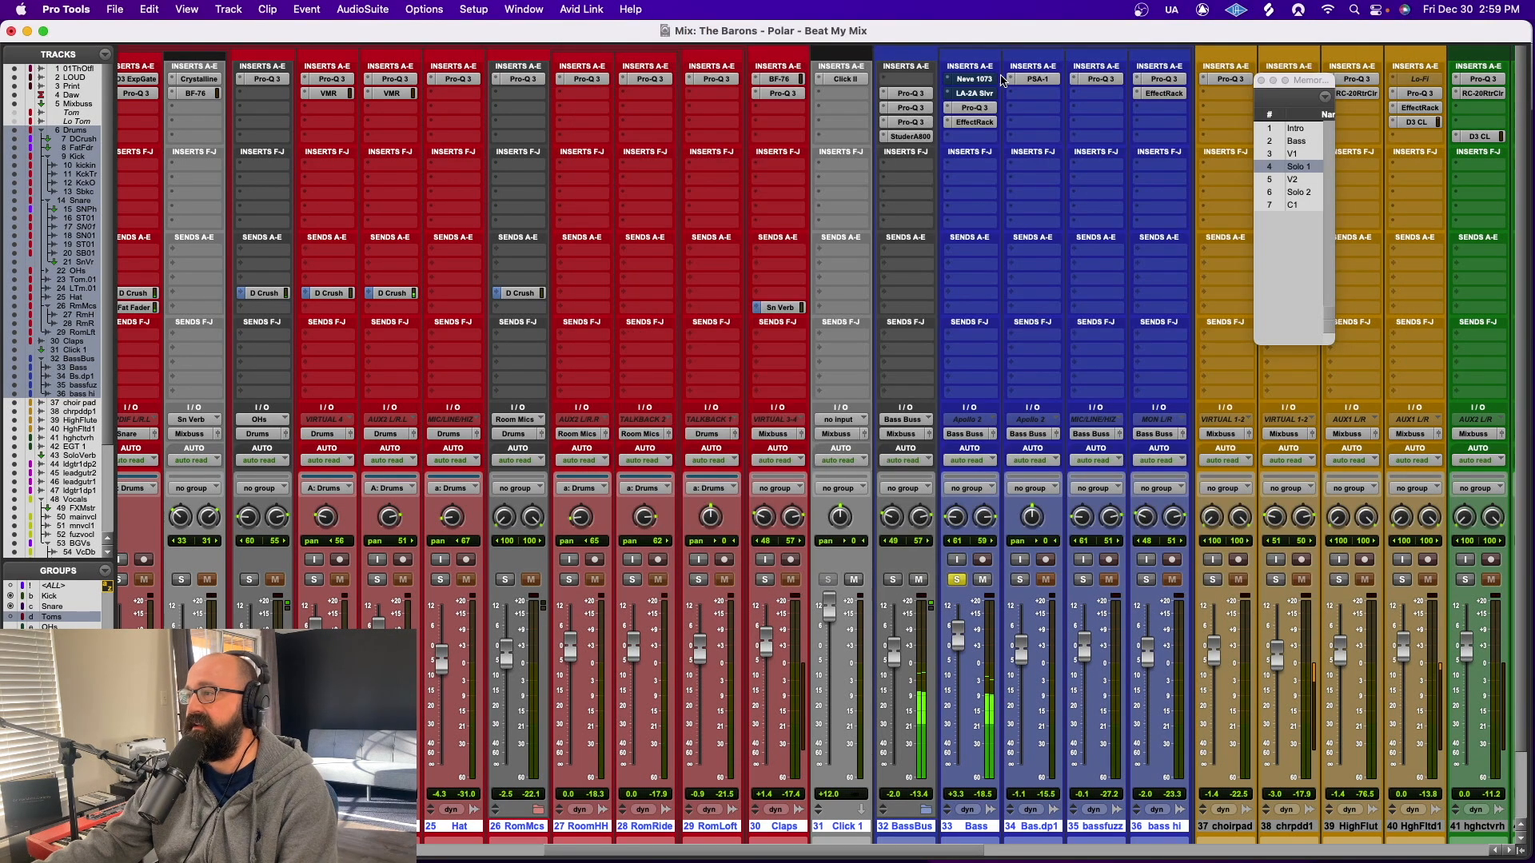
left_click(976, 80, "super")
left_click(975, 92, "super")
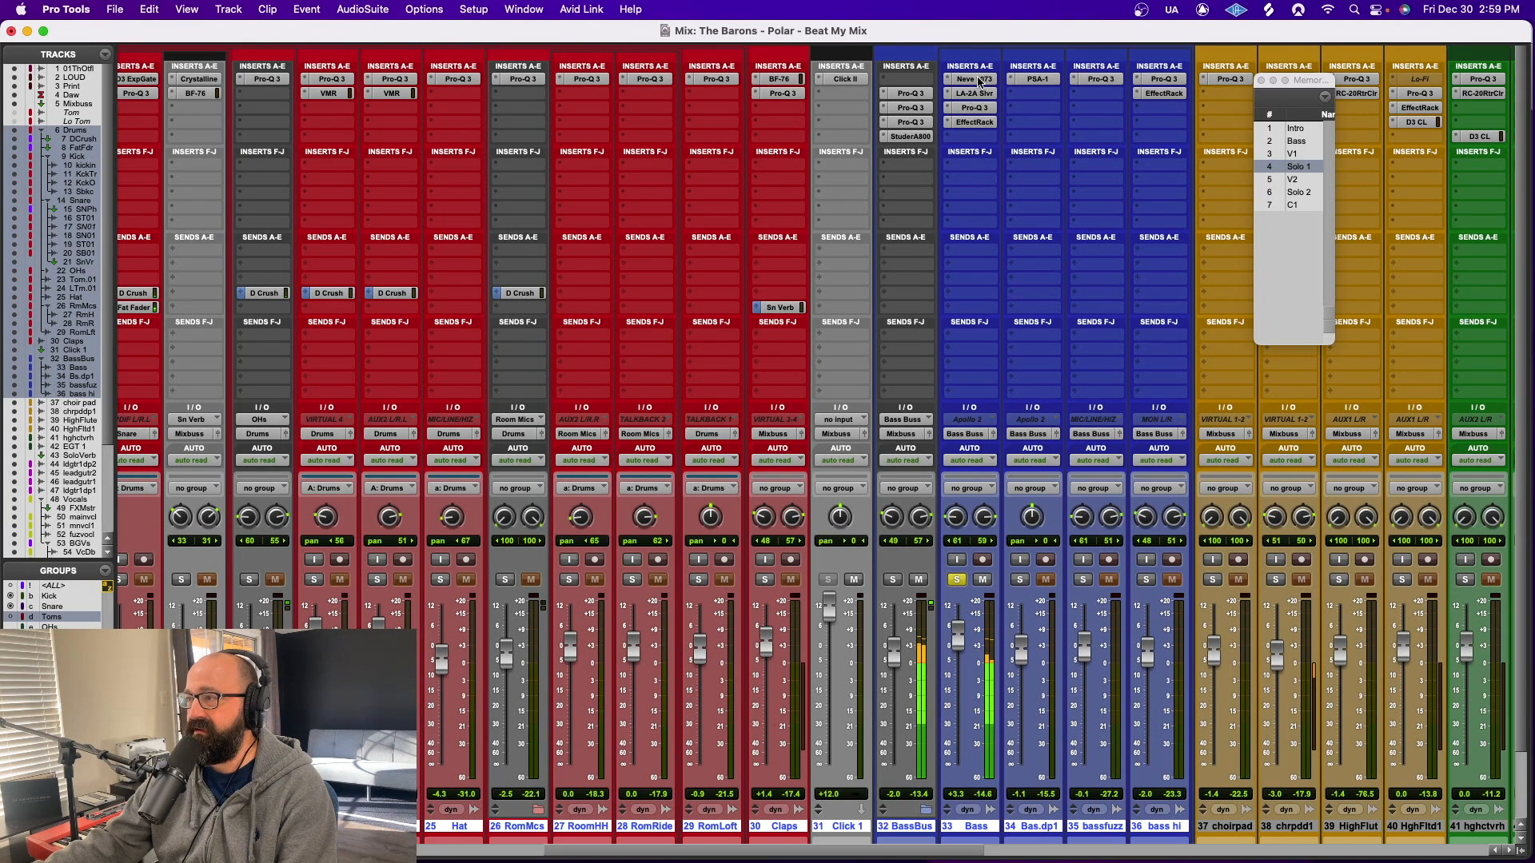
Review the Neve 1073 settings on the Bass track and compare the bass with all inserts on the selected tracks bypassed and active
left_click(976, 80)
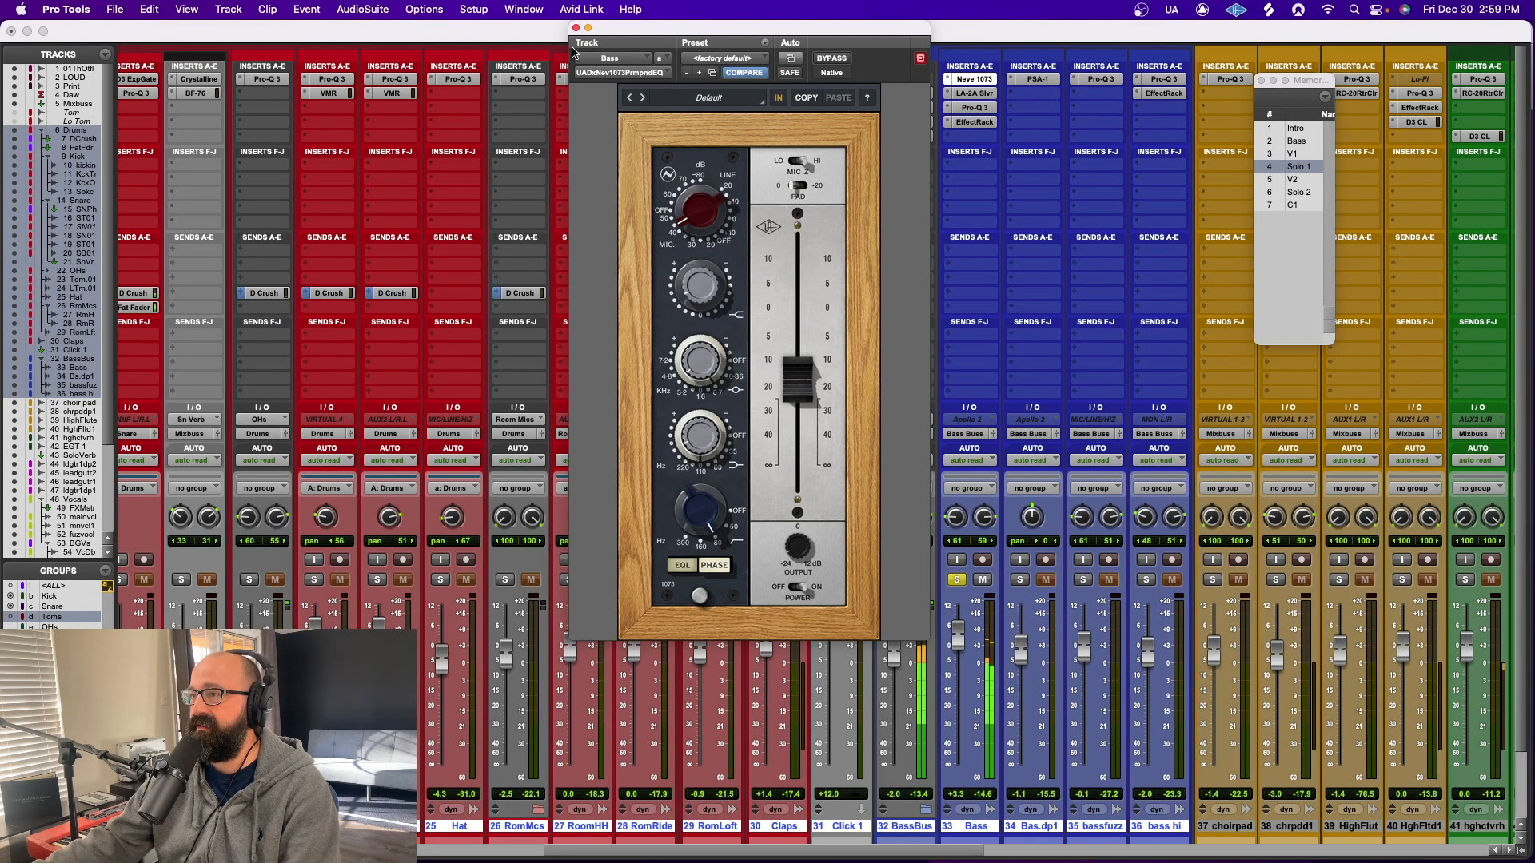
left_click(577, 29)
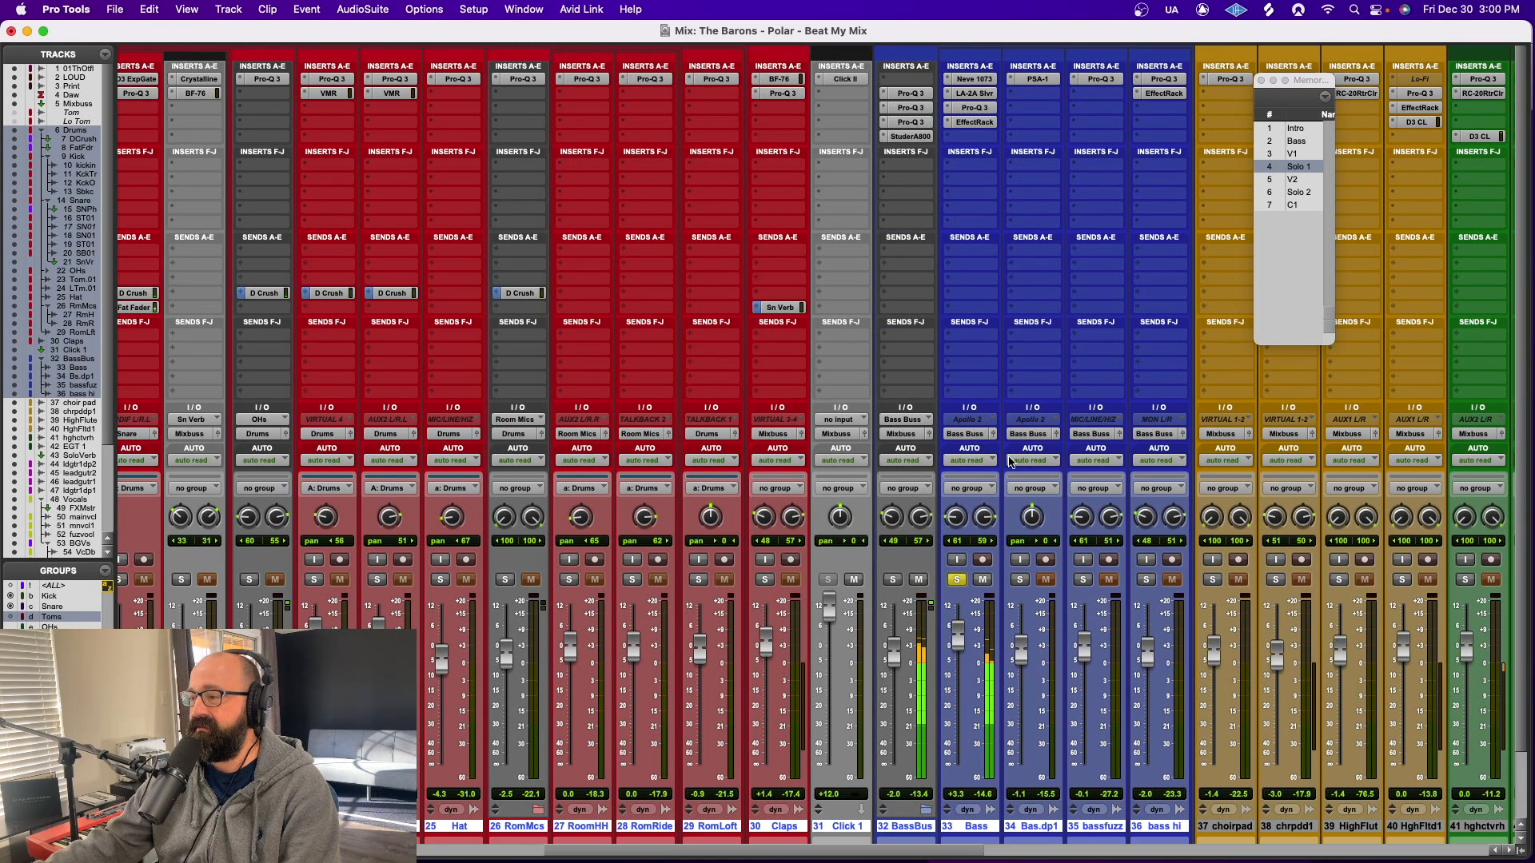
key("shift+a")
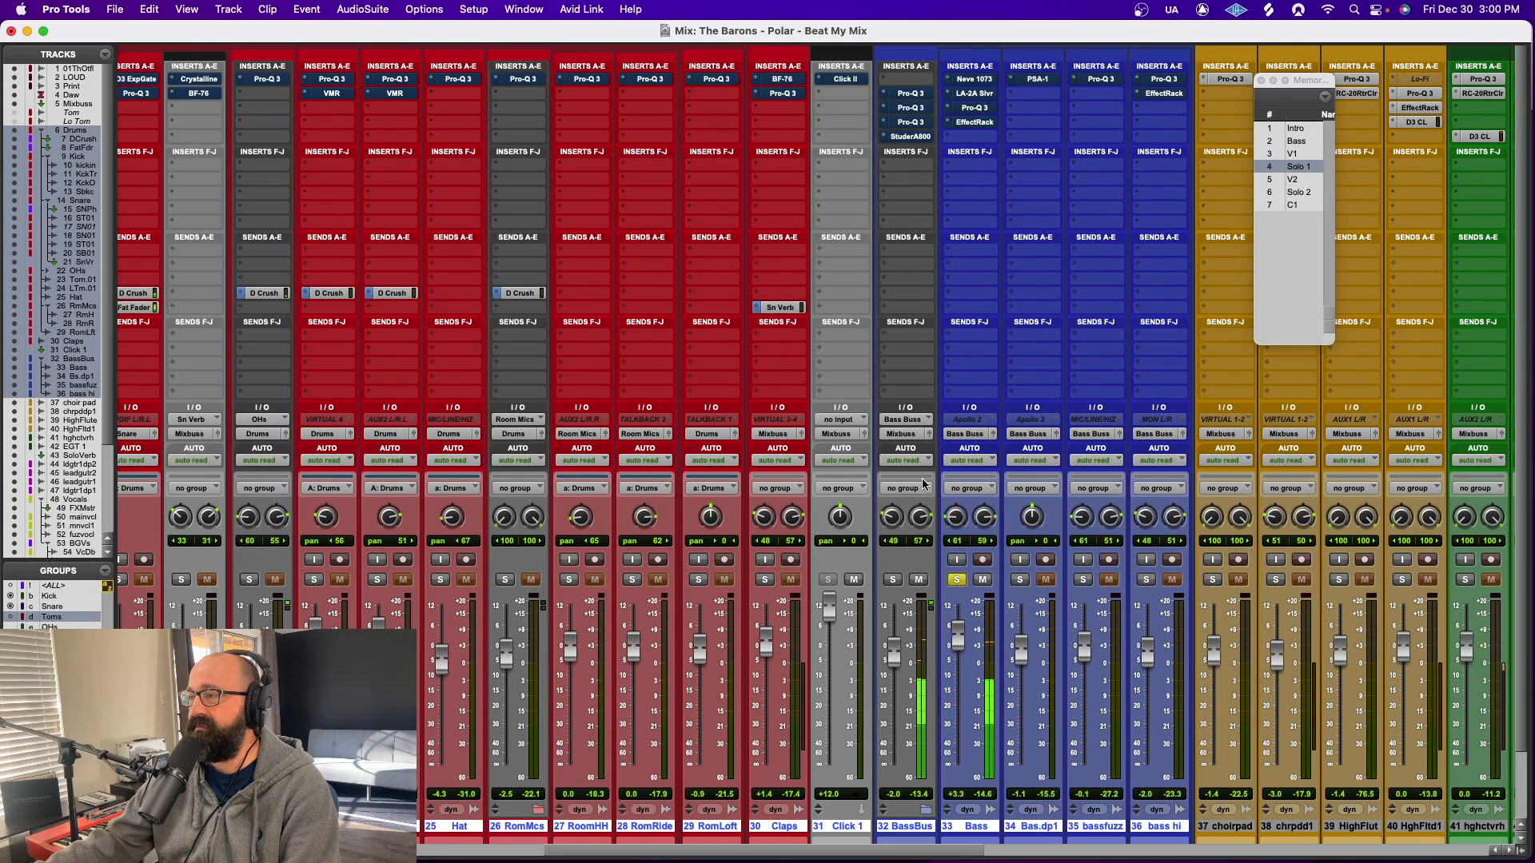
key("shift+a")
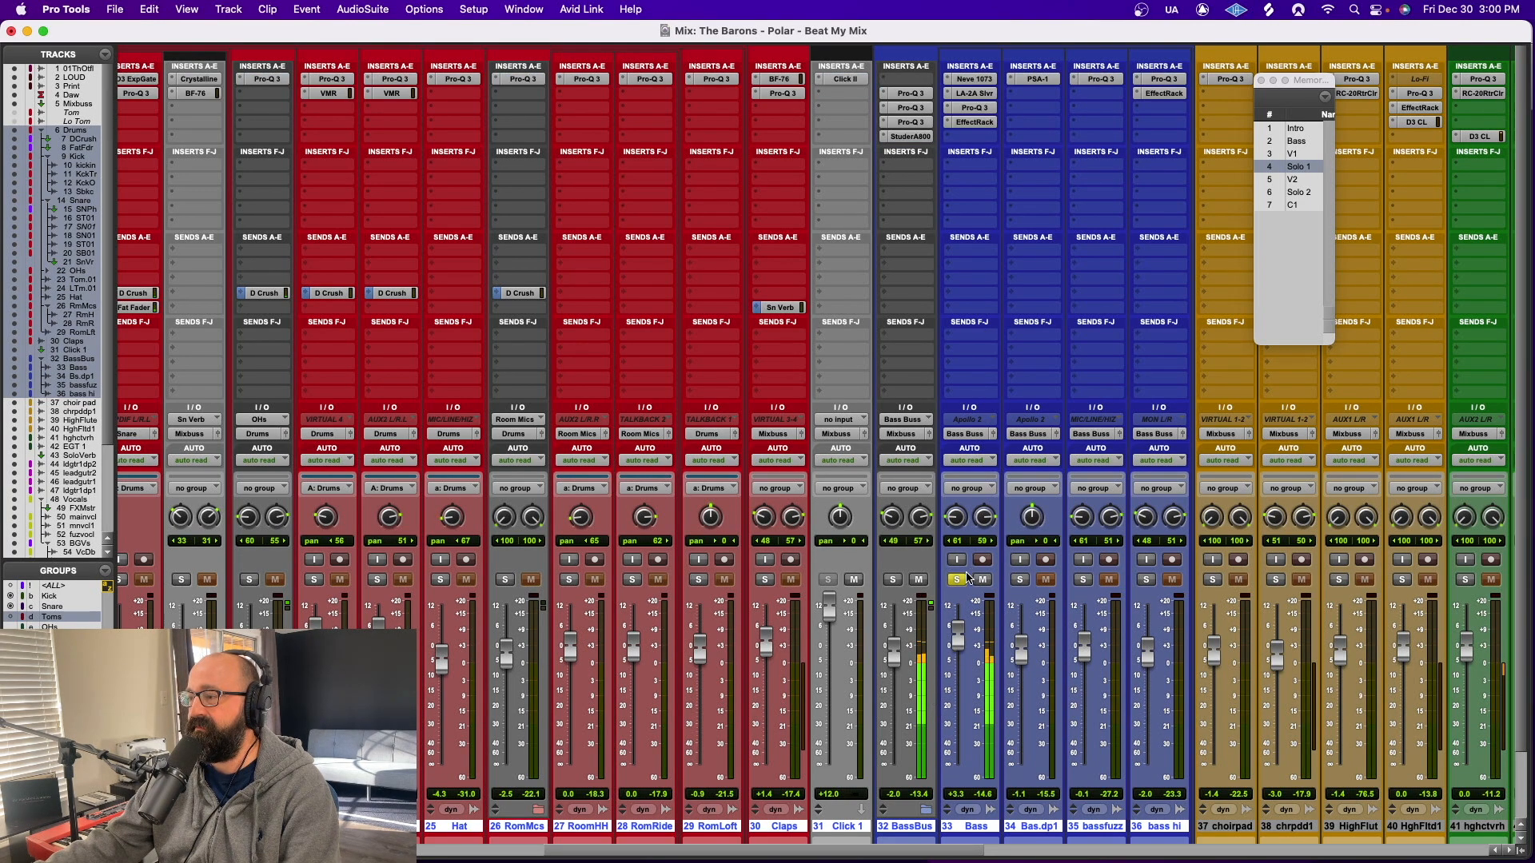
Play all selected drum and bass tracks in solo, and isolate the bassfuzz track
key("shift+s")
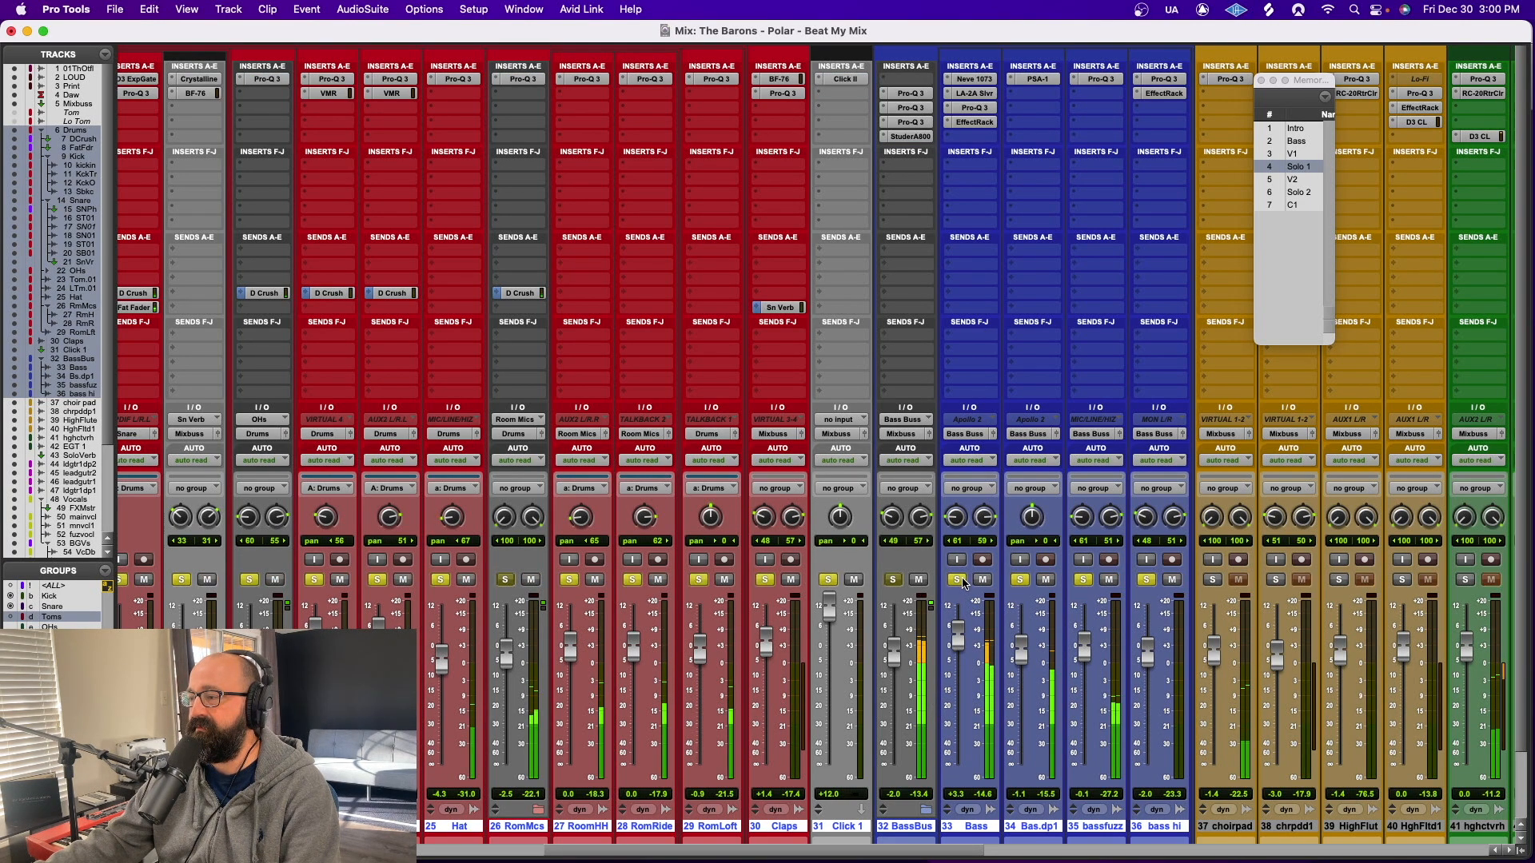
left_click(1083, 580, "super")
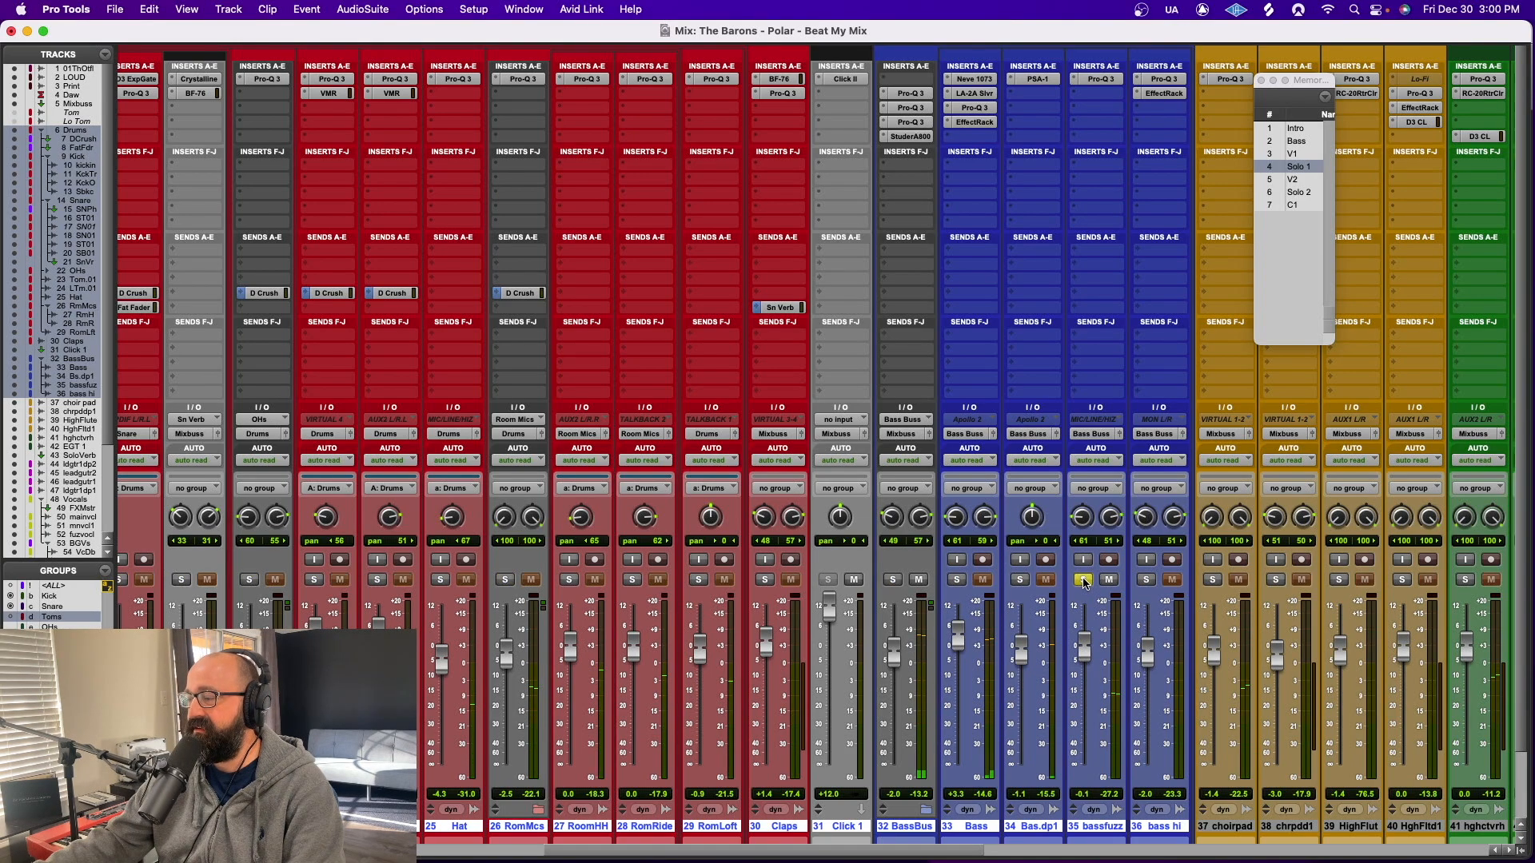
Solo the Bas.dp1 track instead of bassfuzz, and review the SansAmp PSA-1 settings on it before closing the plug-in window
key("super+=")
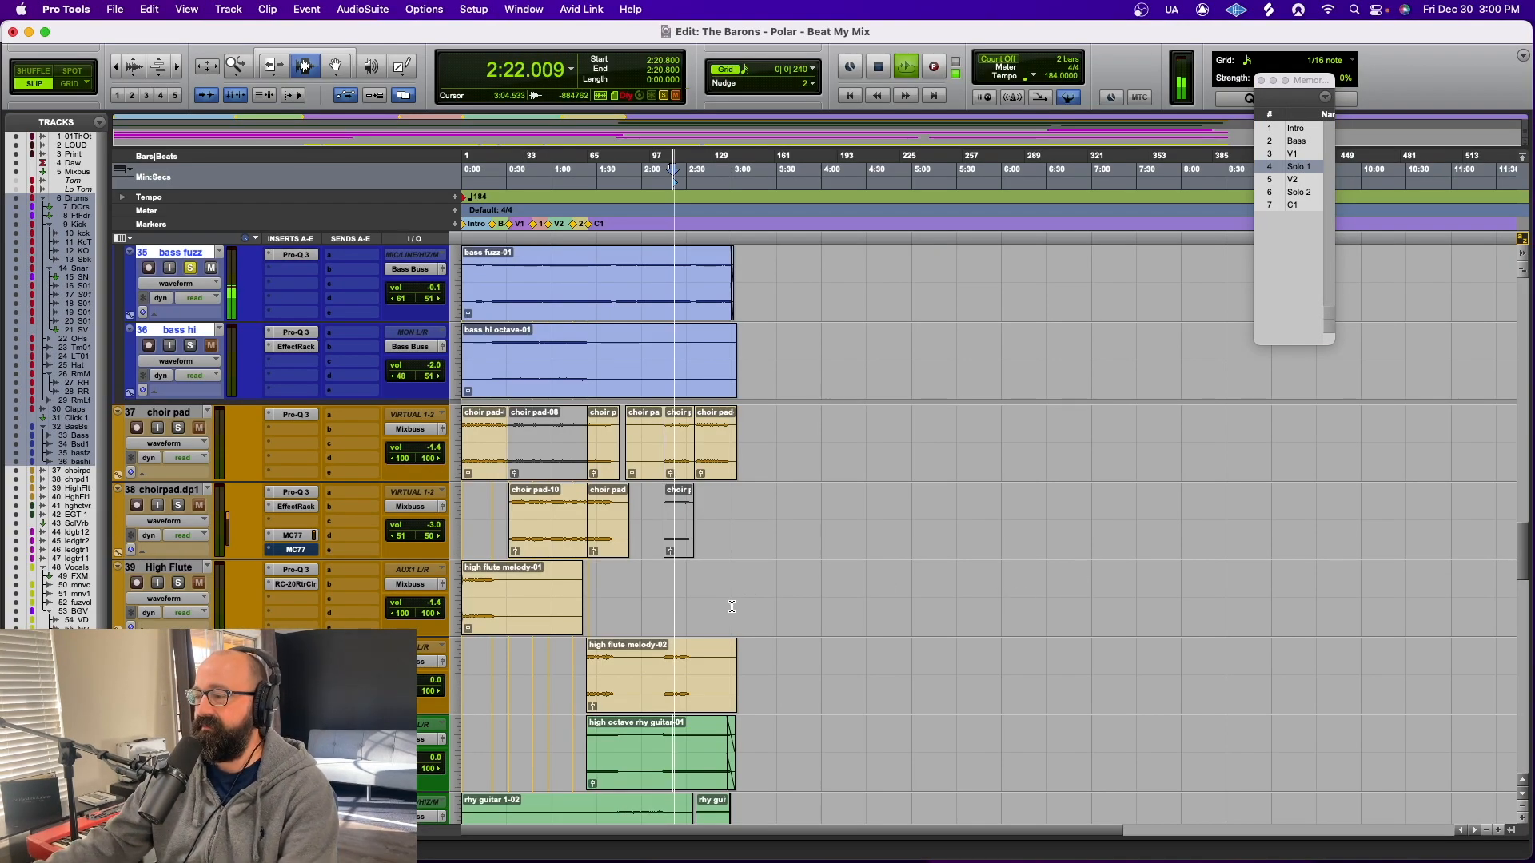
key("super+=")
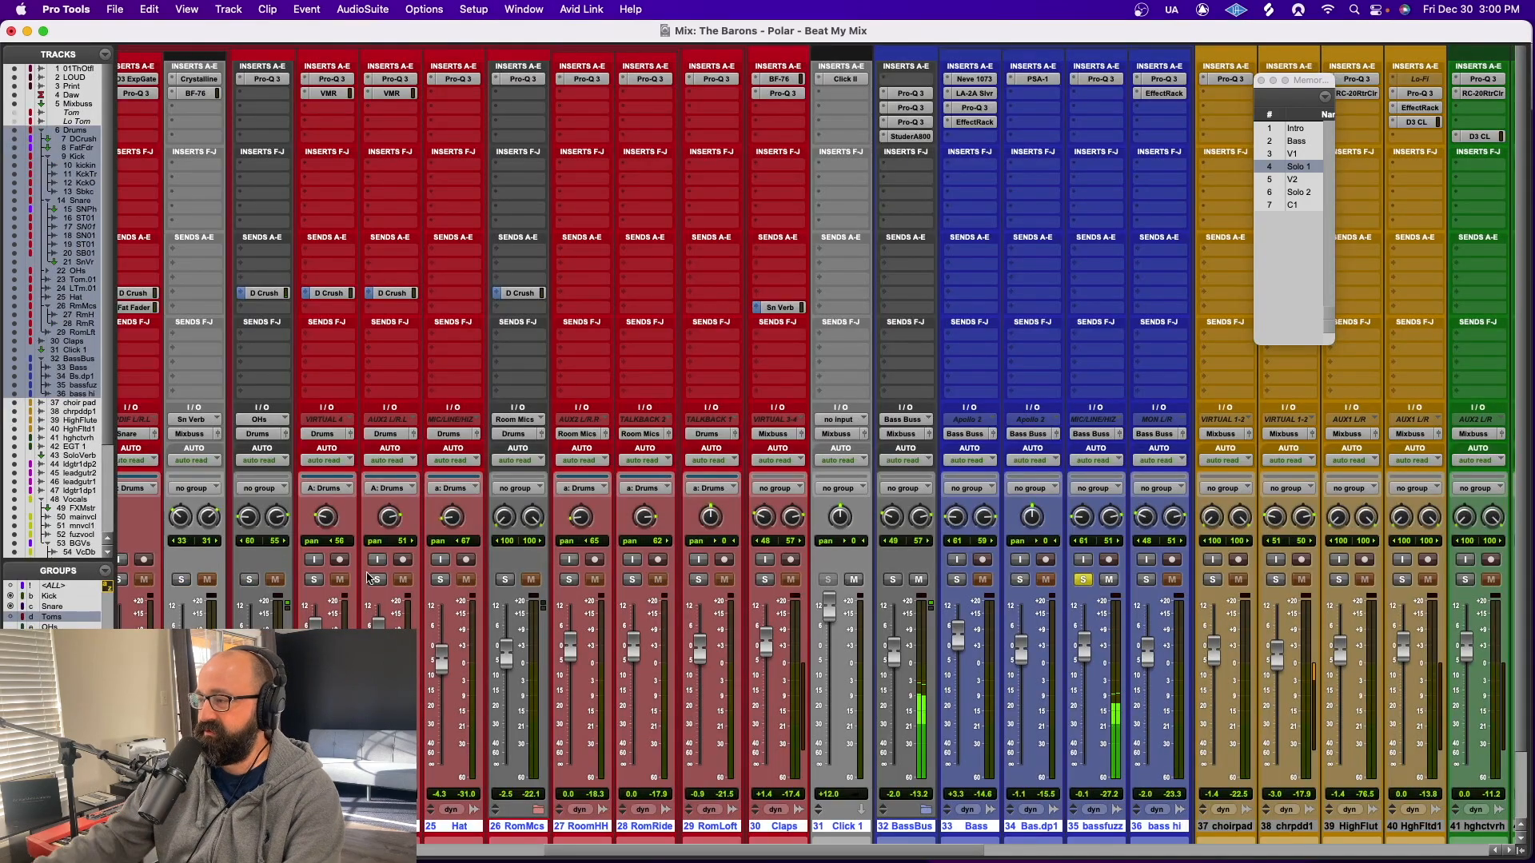
left_click(1021, 580)
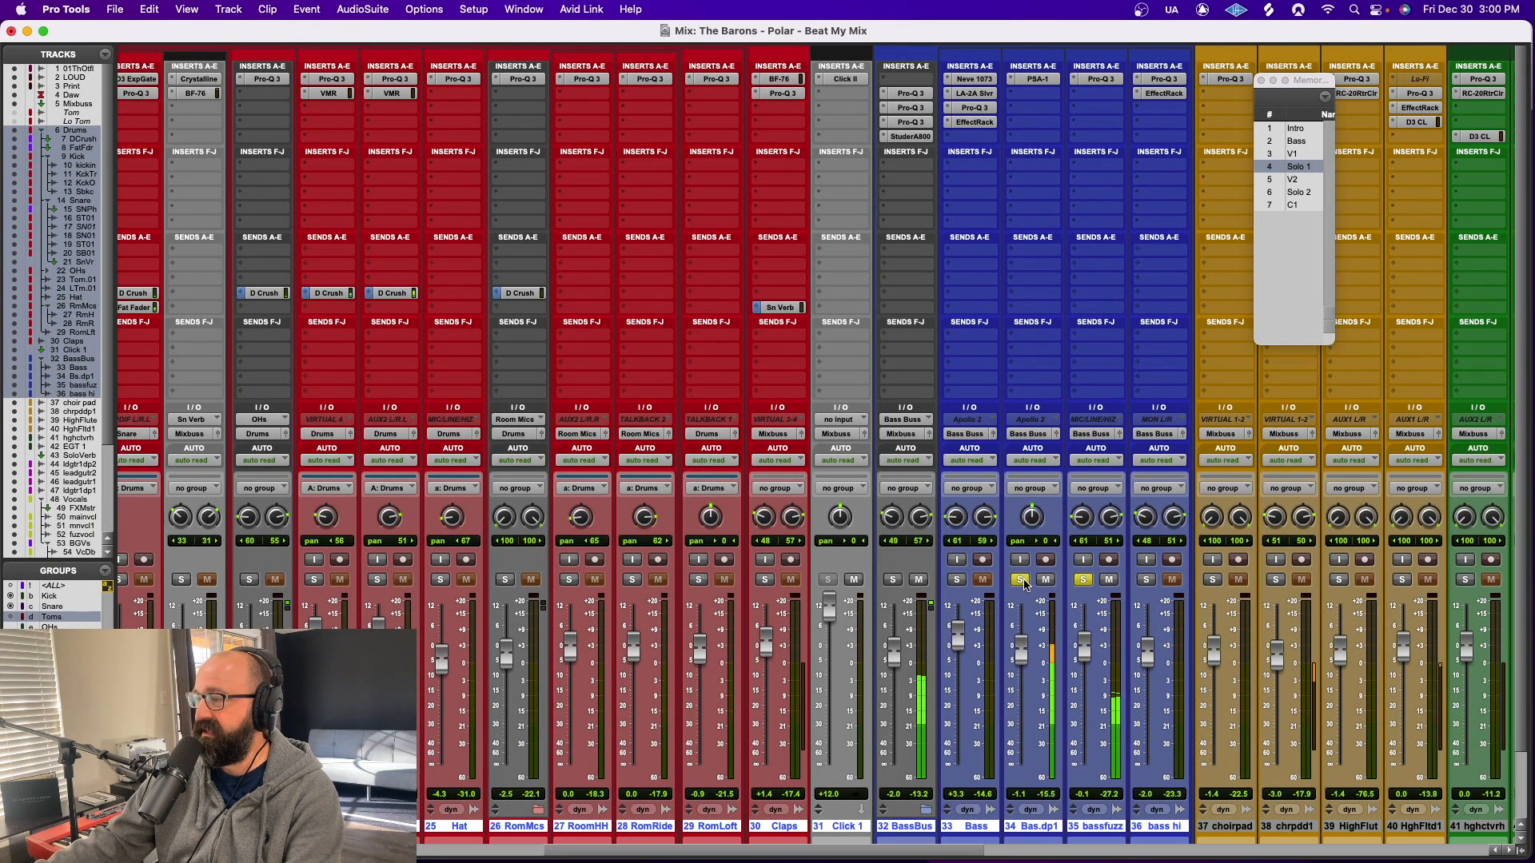
left_click(1083, 579)
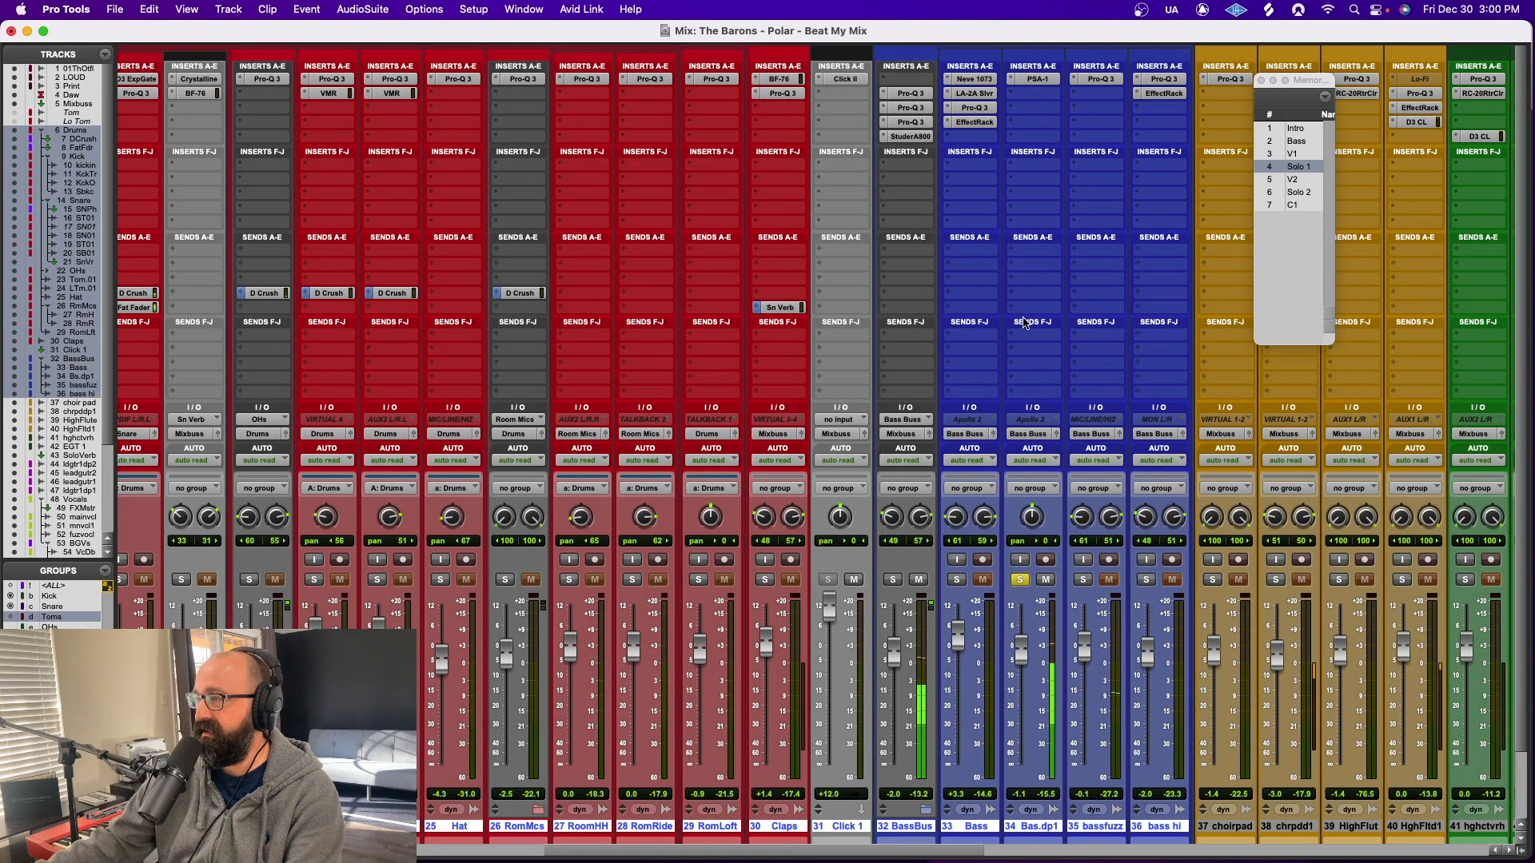
left_click(1054, 77)
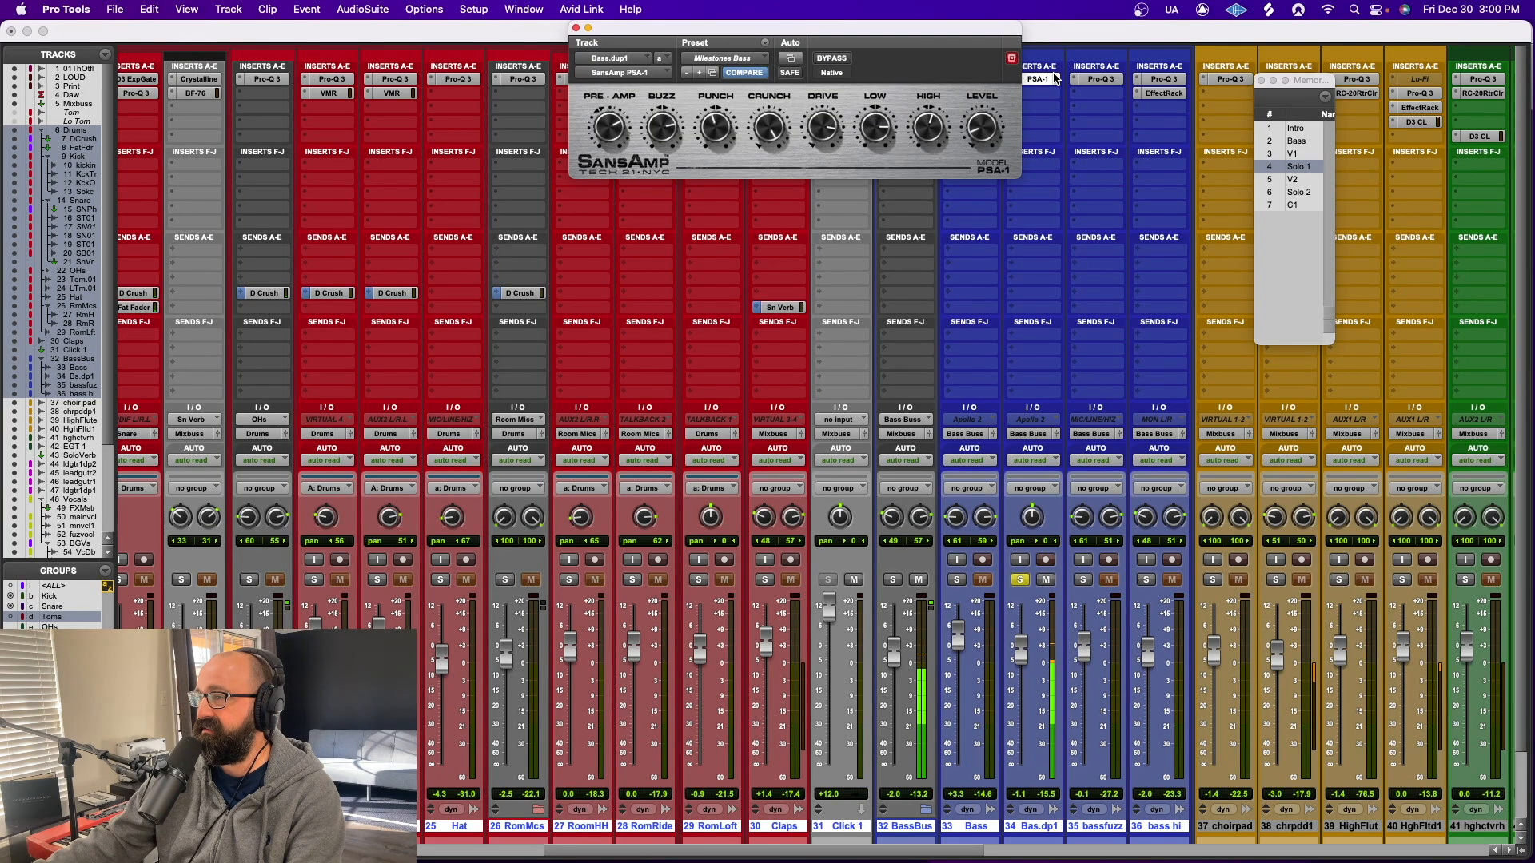
left_click(576, 28)
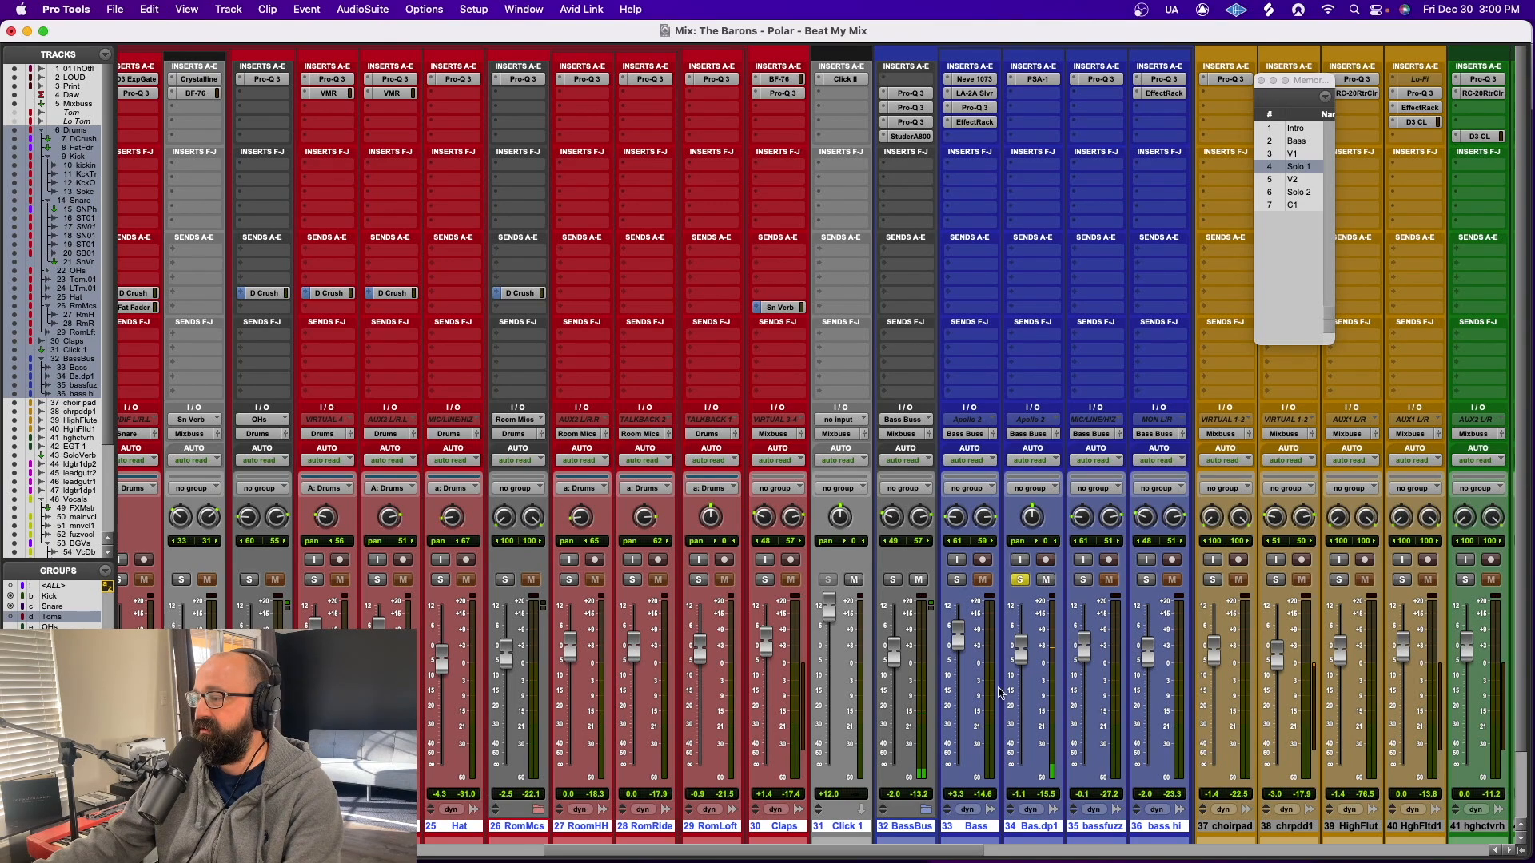
Solo all the selected drum and bass tracks together and play them back
left_click(957, 579)
key("super+space")
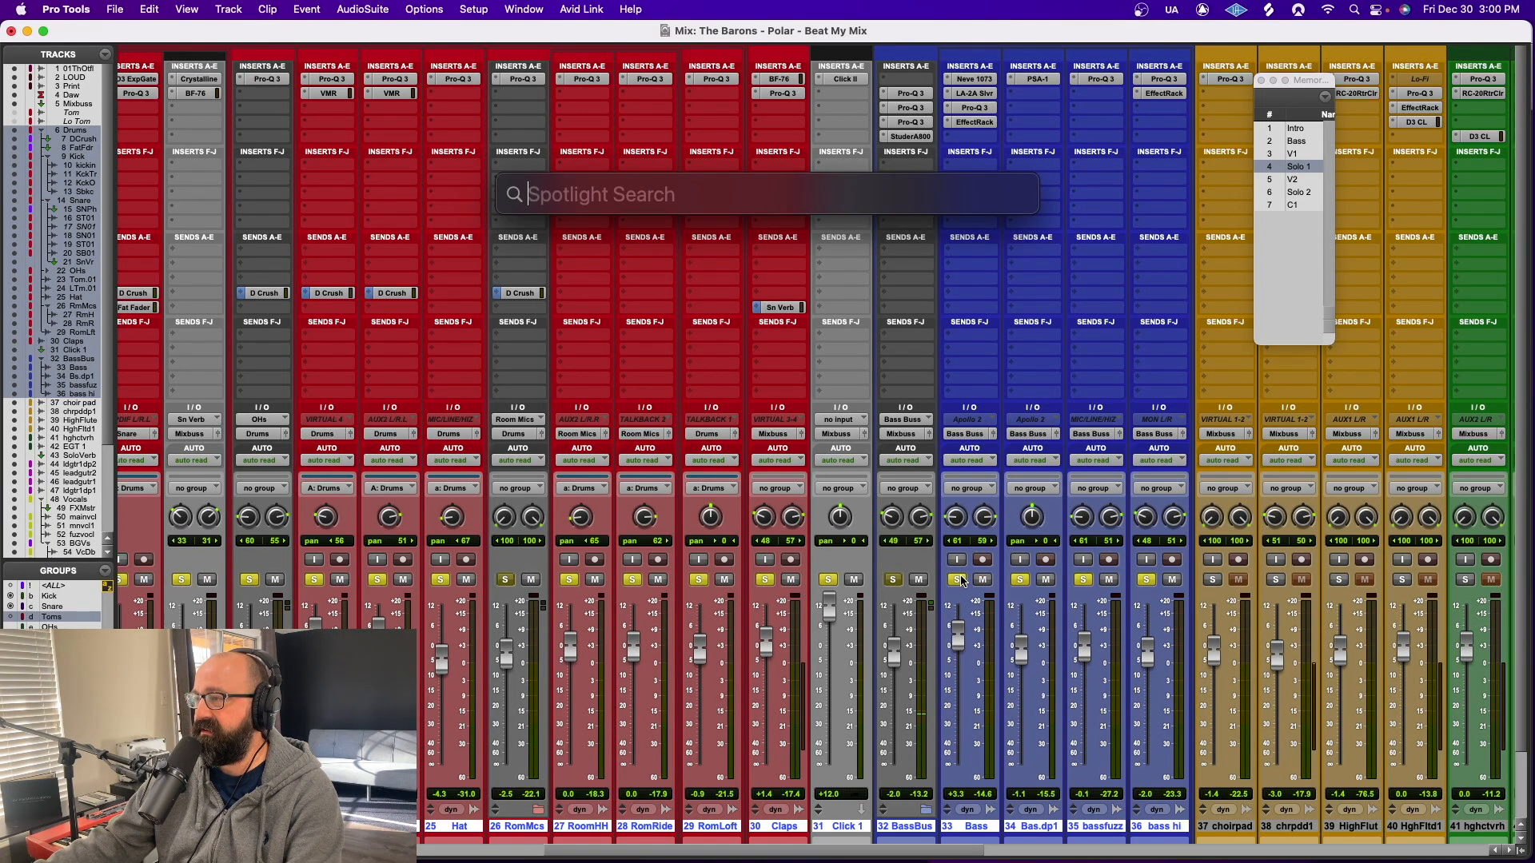
left_click(977, 250)
key("space")
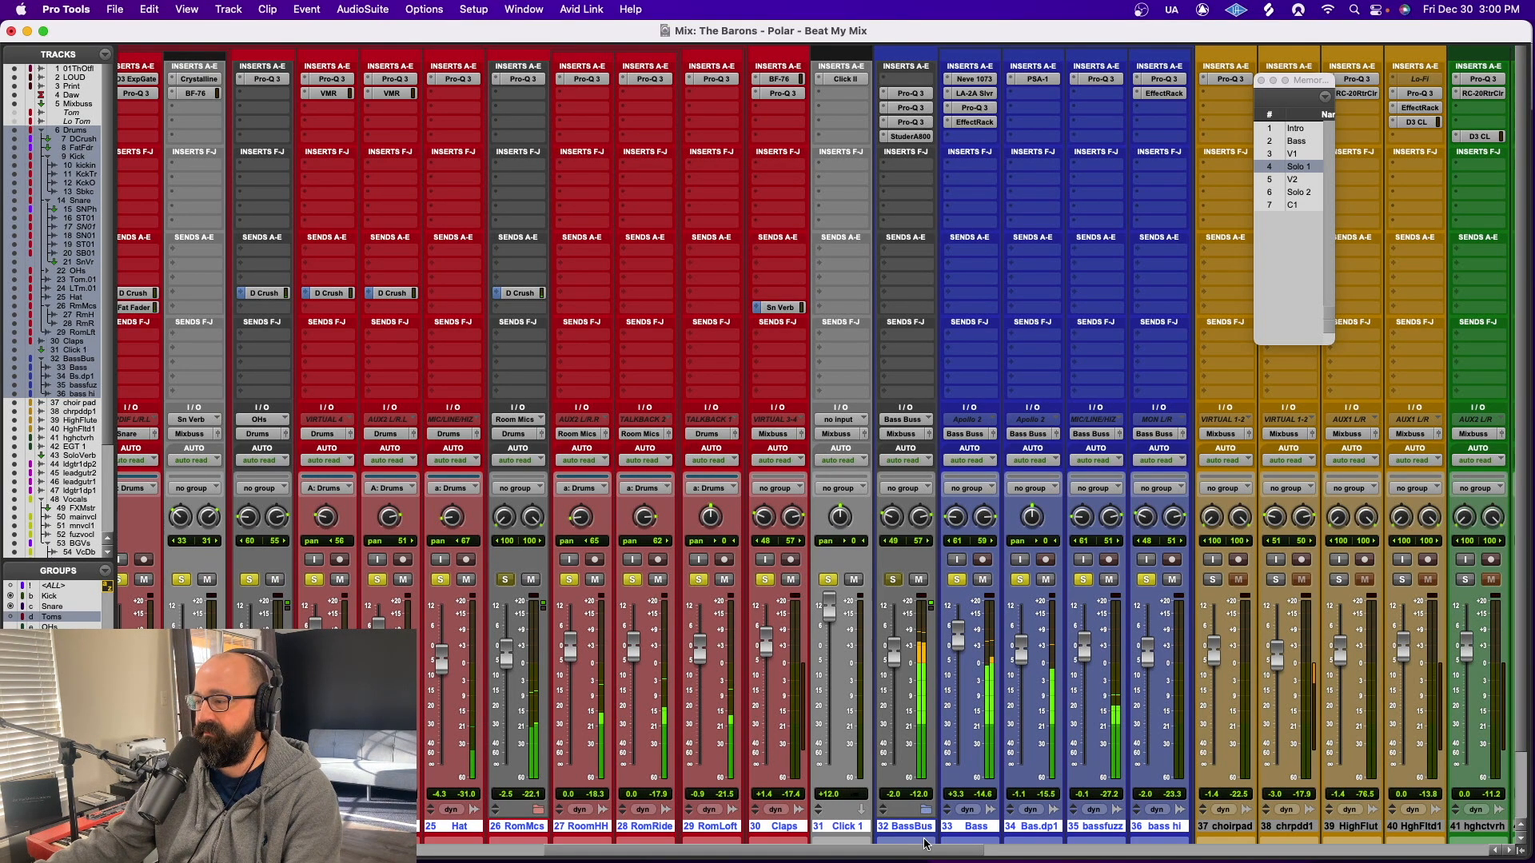
Clear the solo on all selected drum and bass tracks from the D Crush track to hear the full mix
left_click_drag(849, 851, 452, 862)
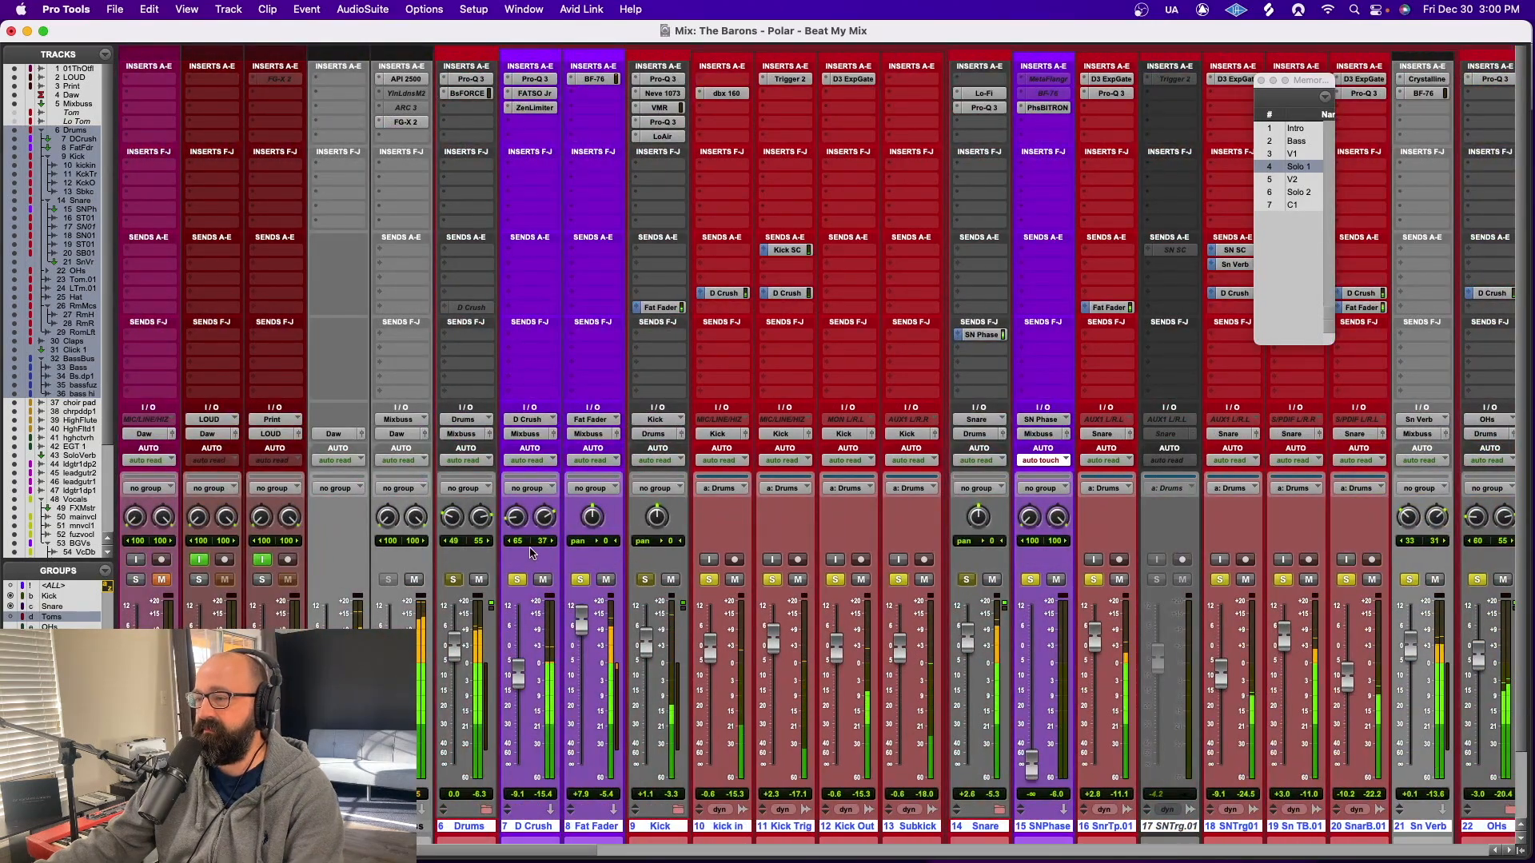
left_click(518, 583, "alt")
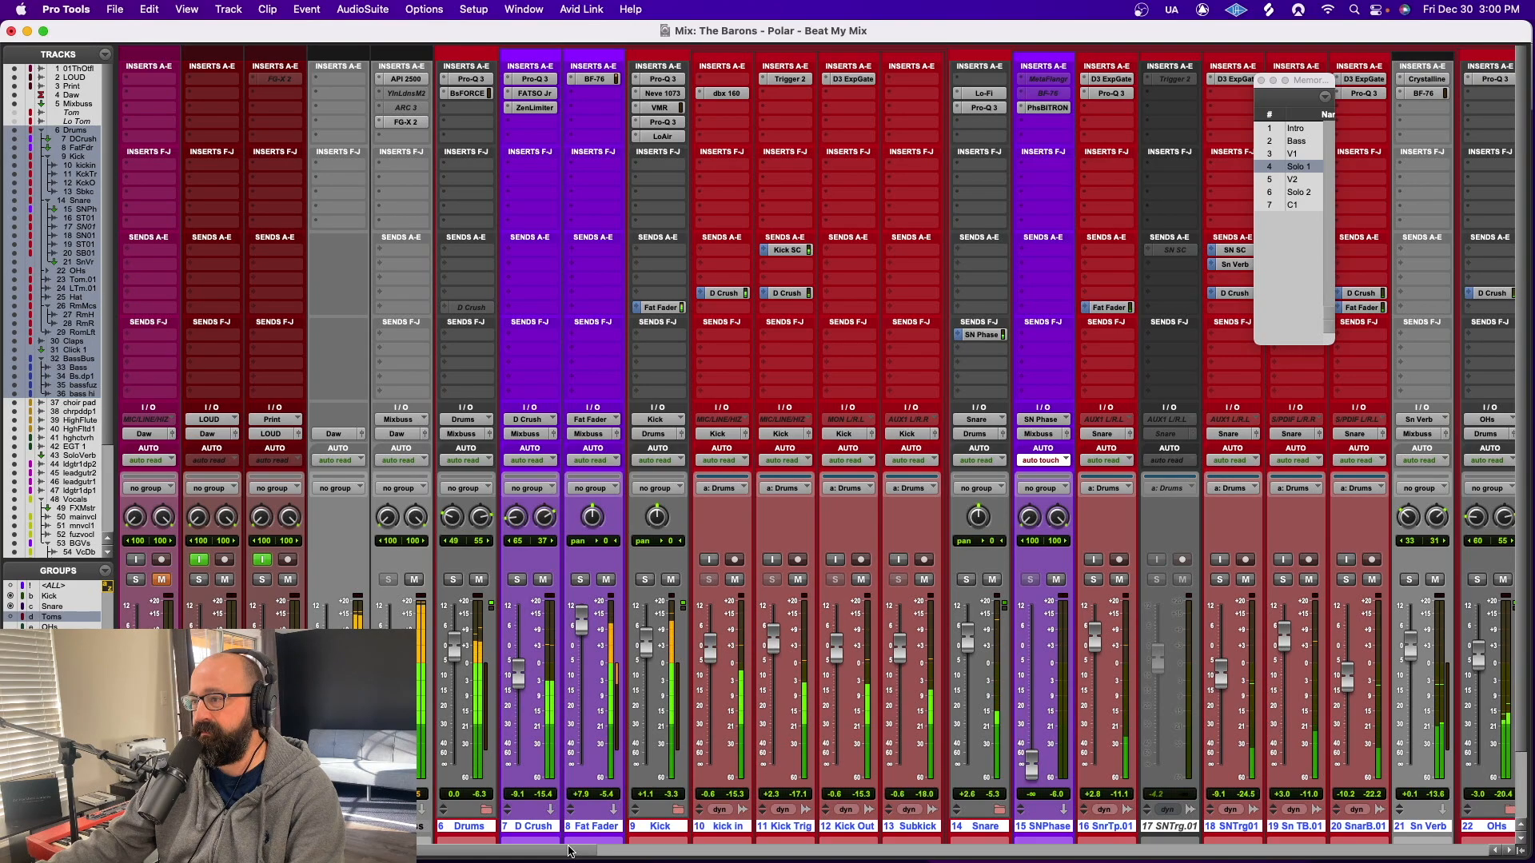
mouse_move(569, 851)
left_mouse_down()
mouse_move(910, 858)
mouse_move(557, 852)
left_mouse_up()
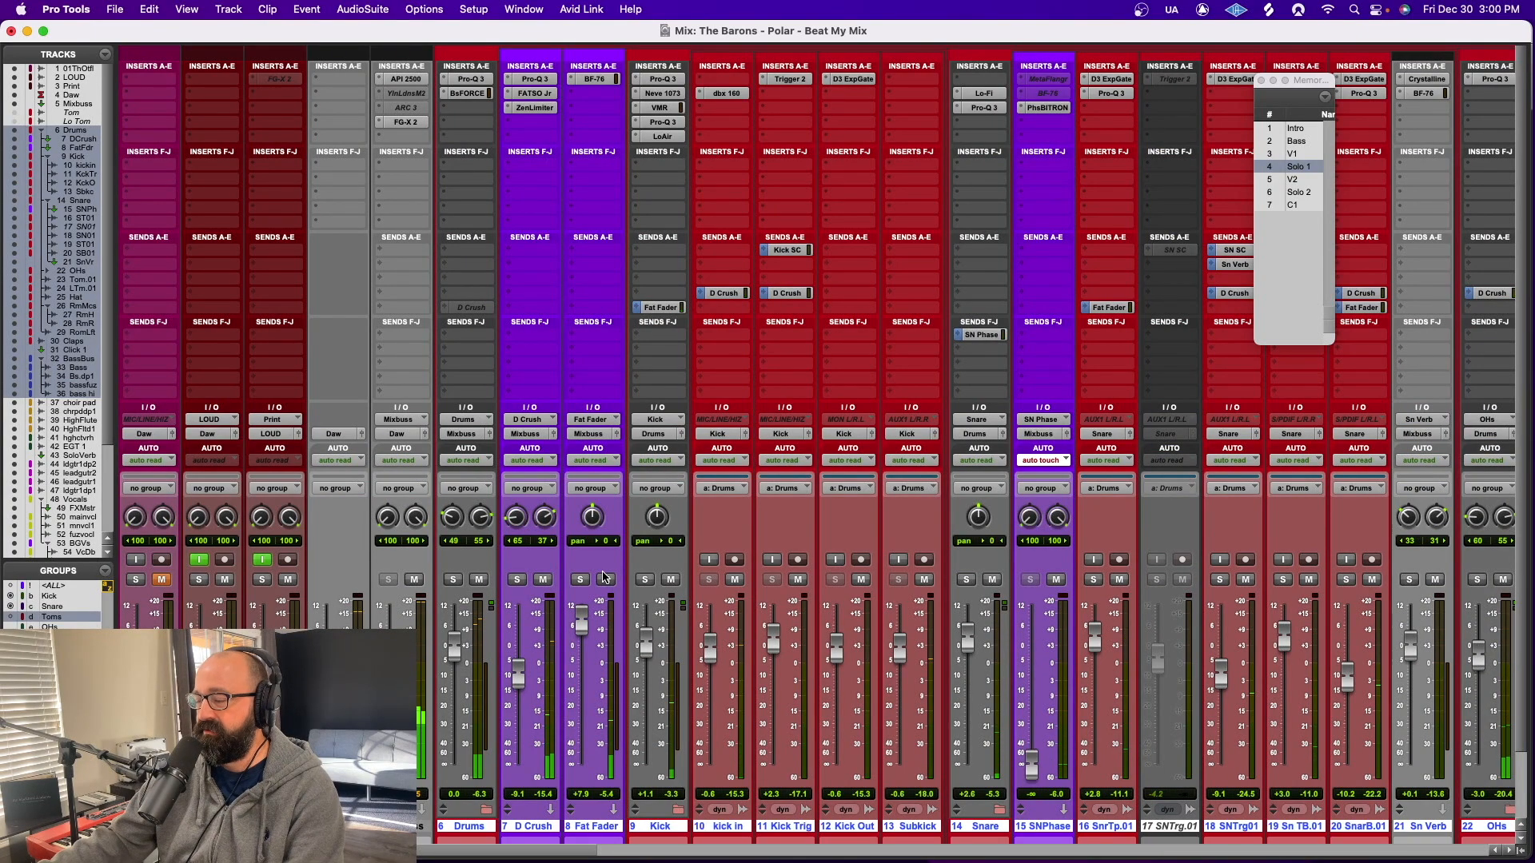